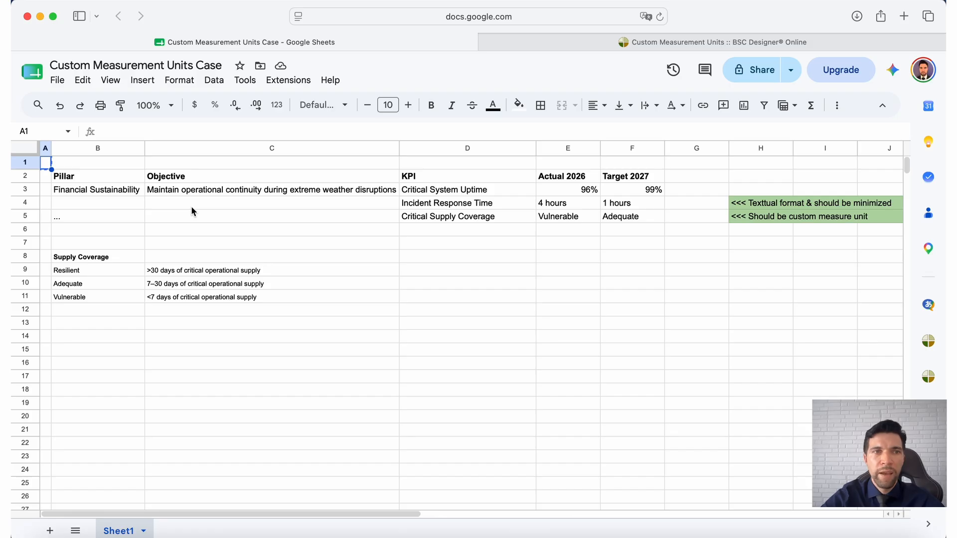
# Review the pillar, objective and KPI entries in columns B to D of the strategy table
pyautogui.click(95, 178)
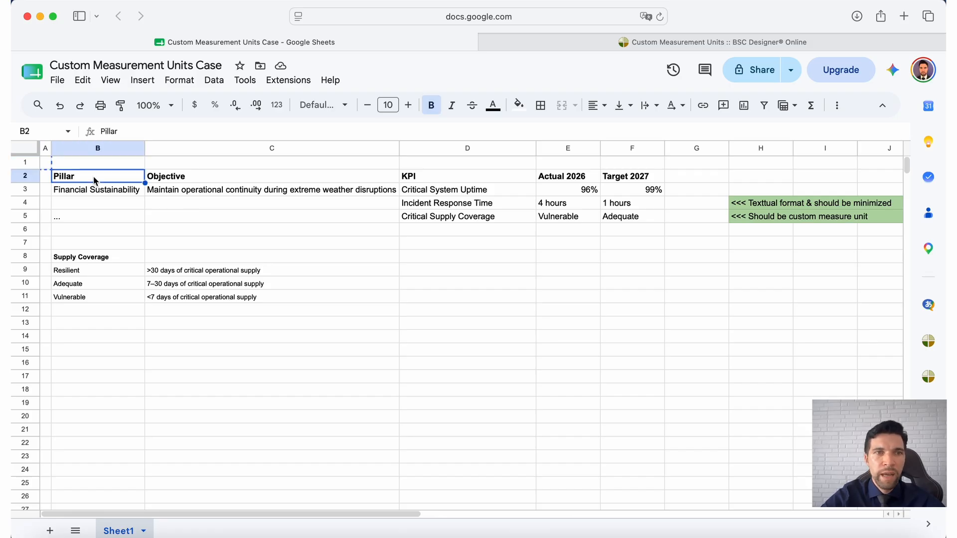
pyautogui.moveTo(94, 179); pyautogui.dragTo(95, 220)
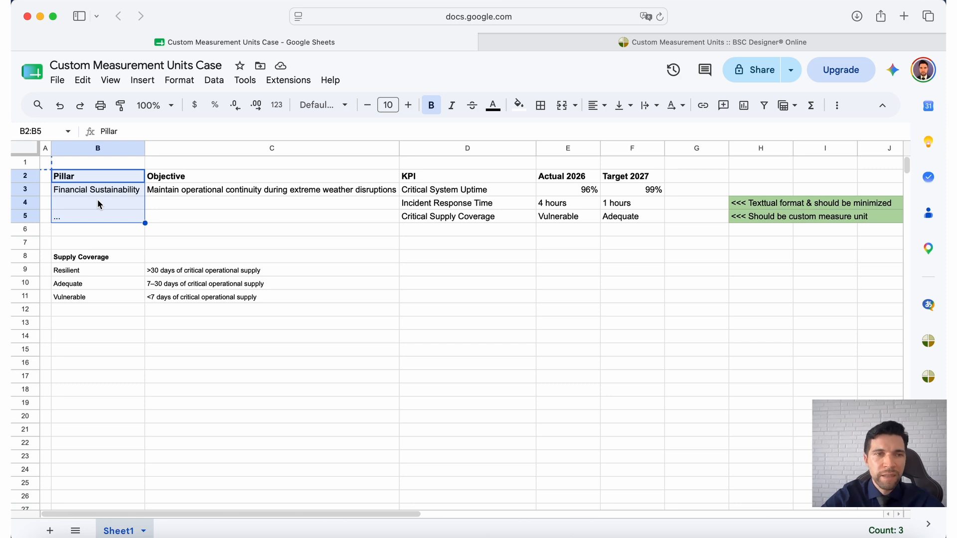
pyautogui.click(99, 192)
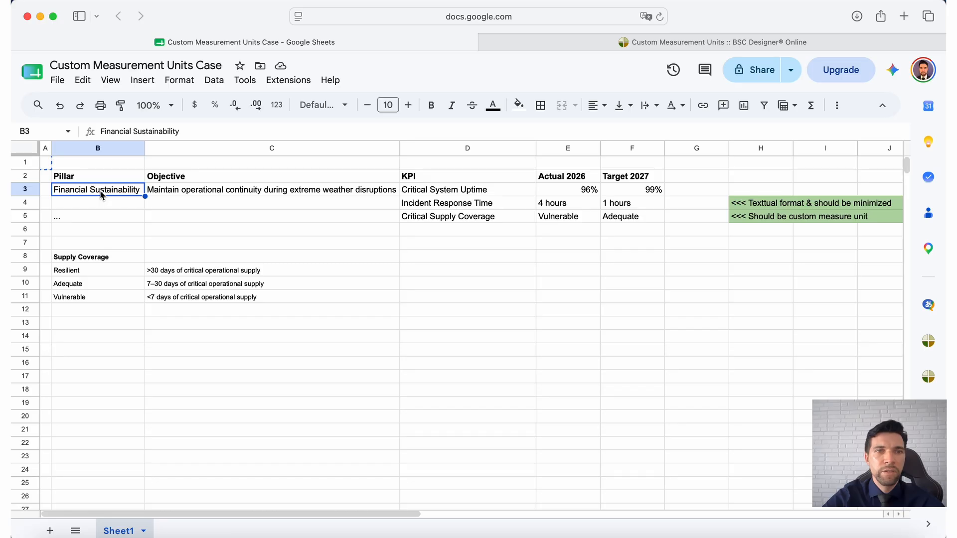
pyautogui.click(175, 195)
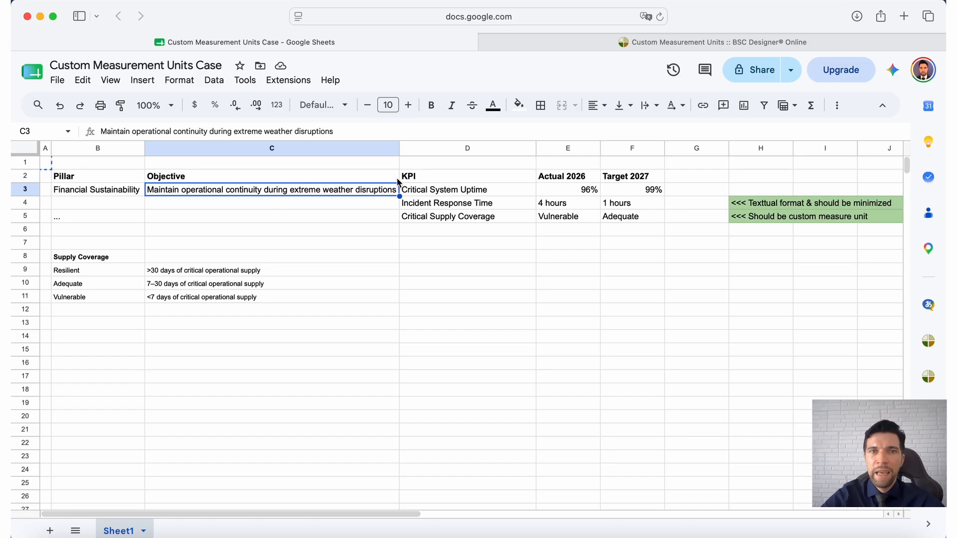
pyautogui.hscroll(1, 436, 184)
pyautogui.hscroll(-1, 436, 184)
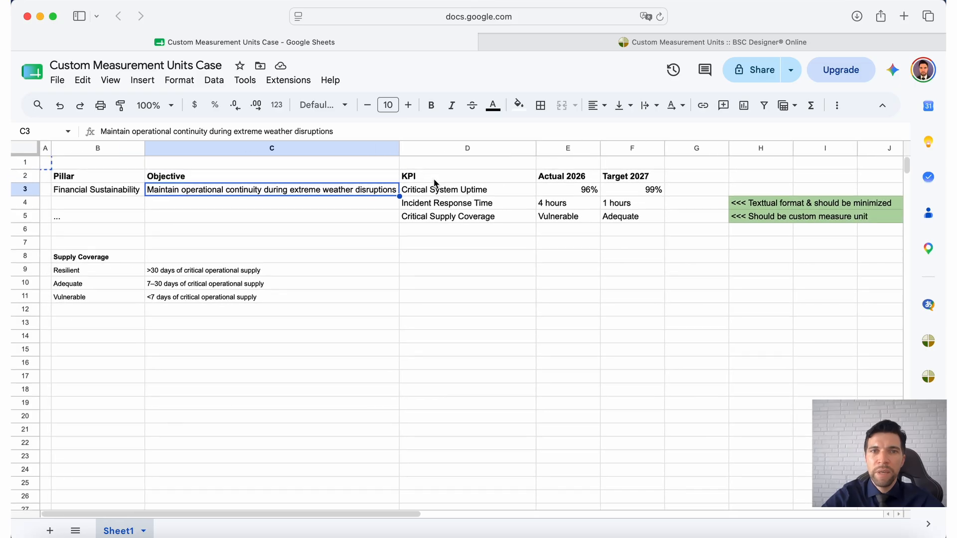
pyautogui.click(434, 186)
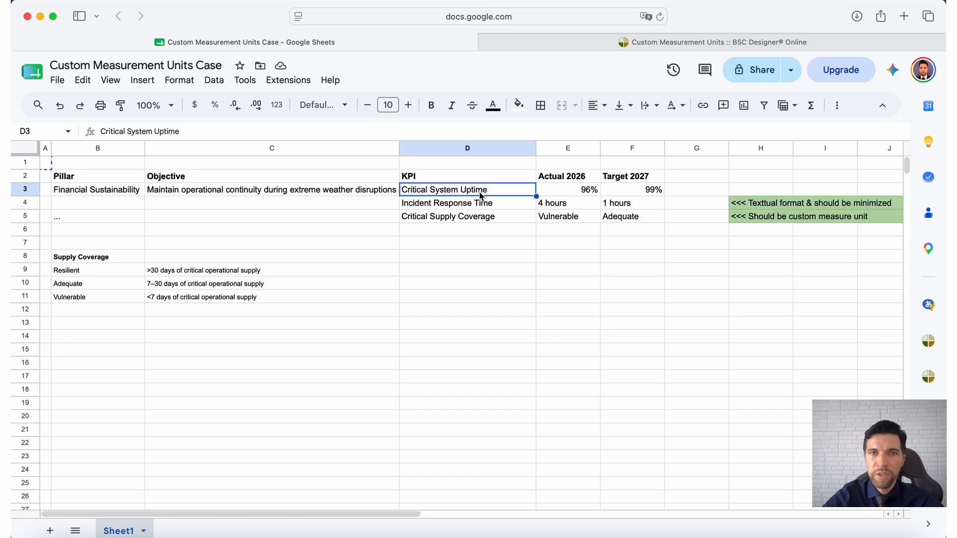
pyautogui.click(425, 221)
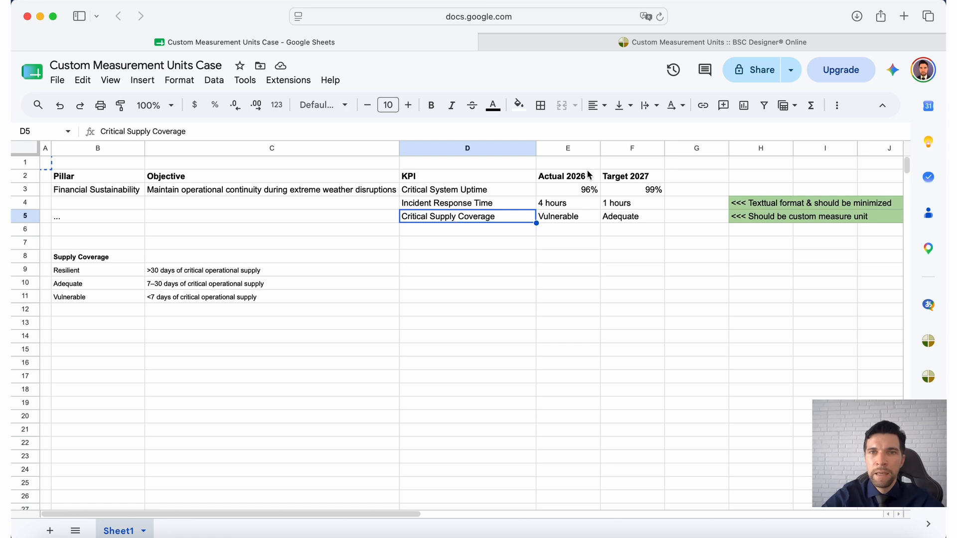
# Compare the Actual 2026 and Target 2027 columns against the three KPIs in D3:D5
pyautogui.click(569, 181)
pyautogui.click(571, 148)
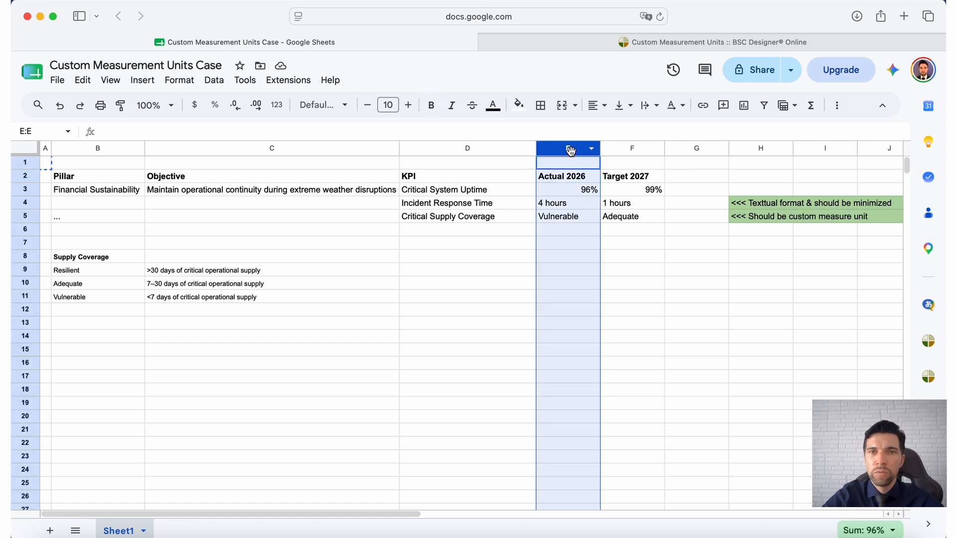
pyautogui.click(634, 151)
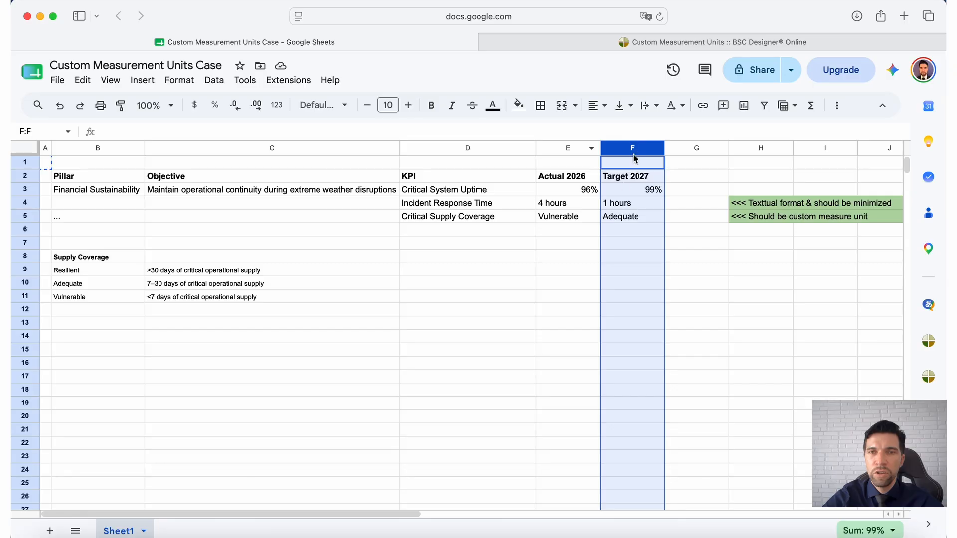
pyautogui.click(613, 180)
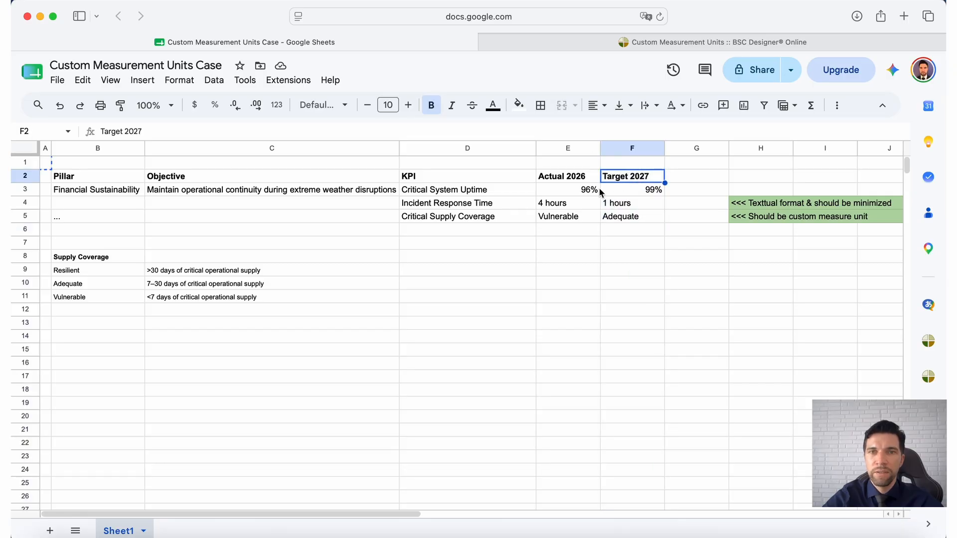
pyautogui.click(568, 180)
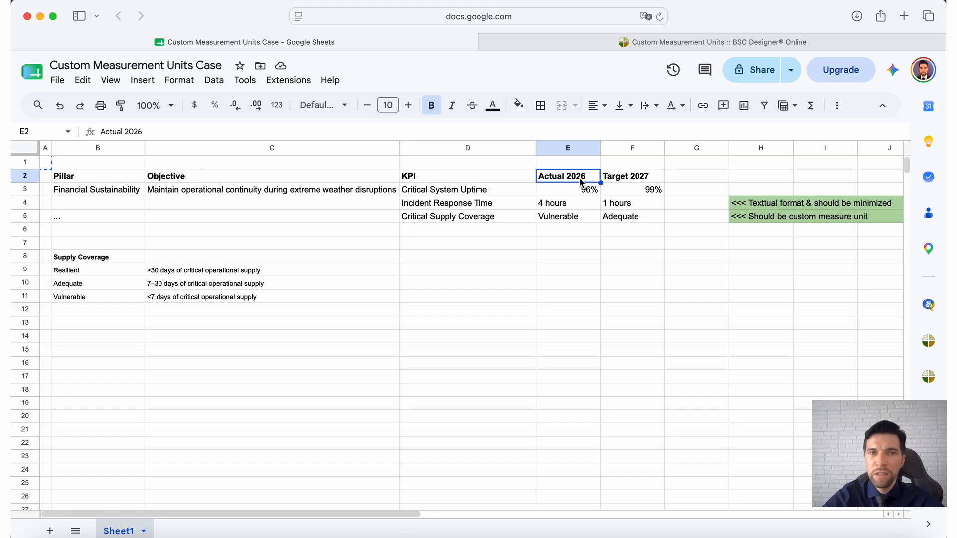
pyautogui.click(475, 192)
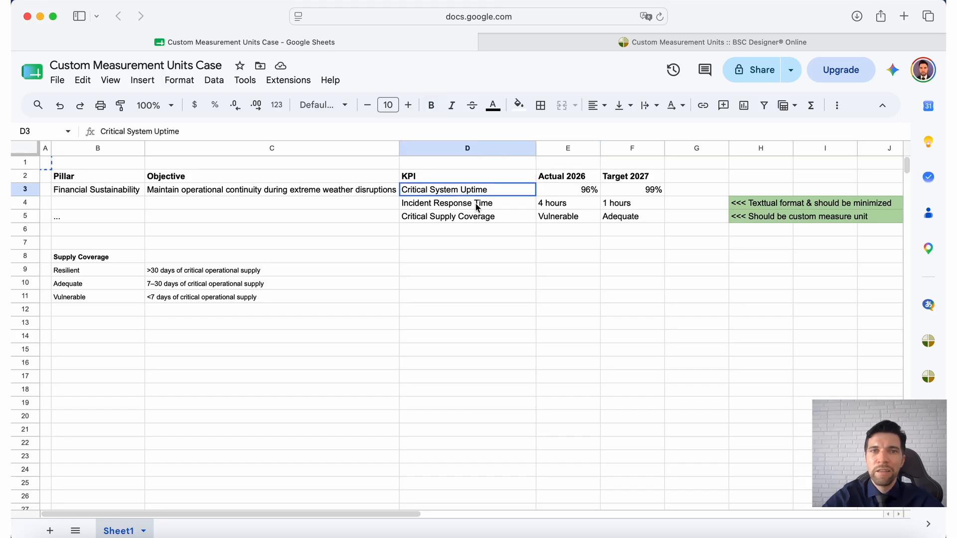
pyautogui.keyDown('shift'); pyautogui.click(474, 222); pyautogui.keyUp('shift')
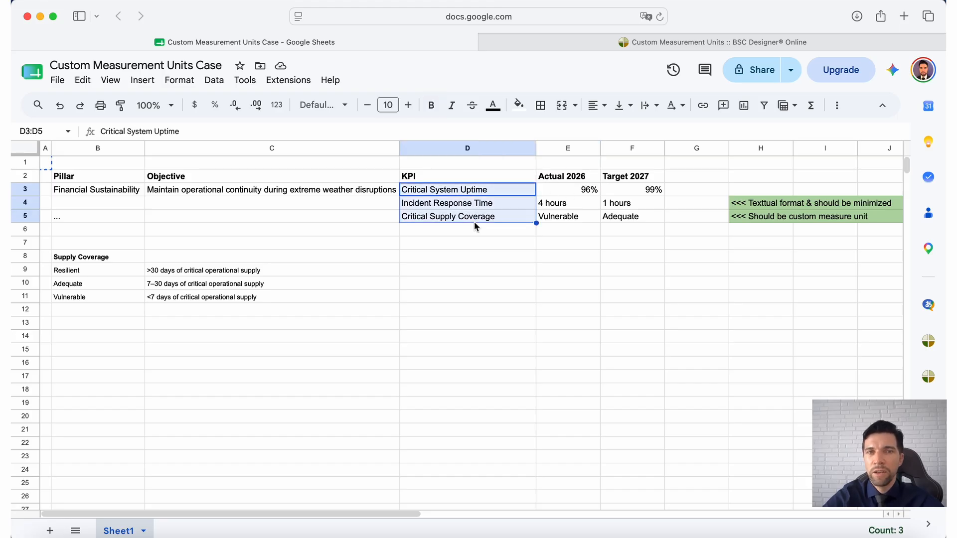
pyautogui.click(574, 180)
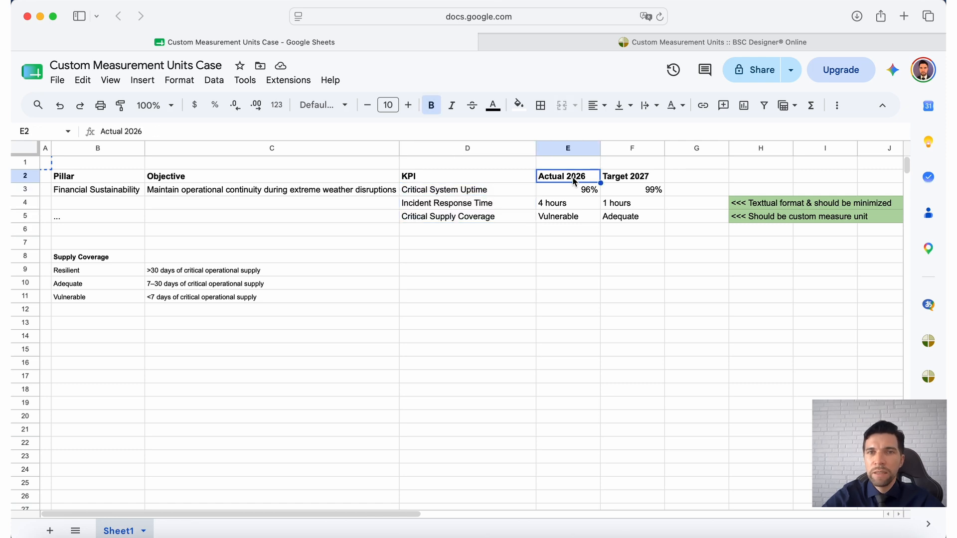
pyautogui.moveTo(498, 193); pyautogui.dragTo(498, 214)
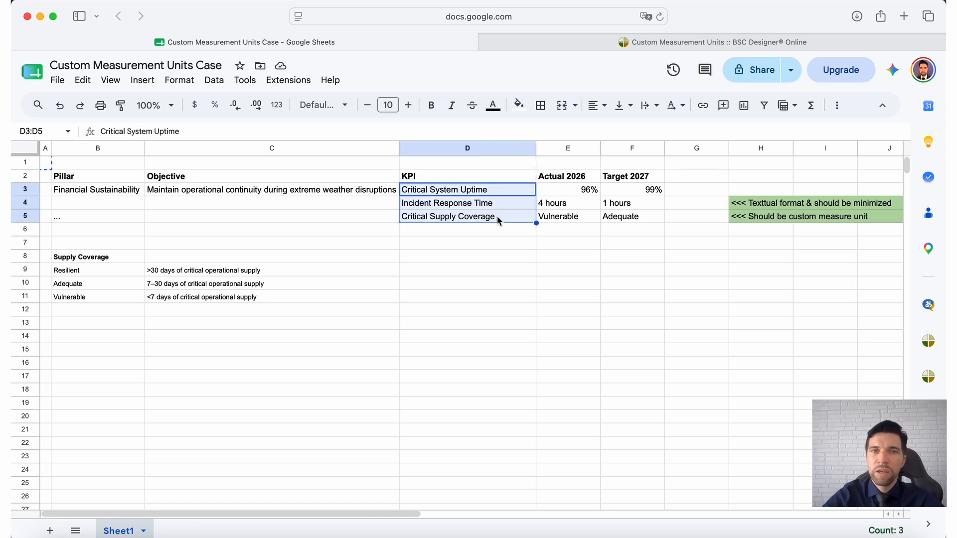
pyautogui.click(621, 179)
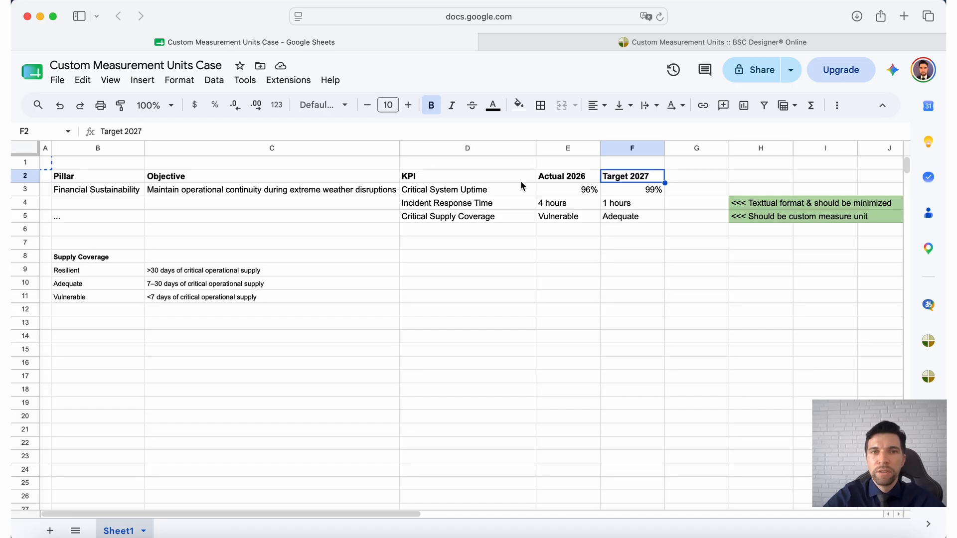
pyautogui.click(556, 180)
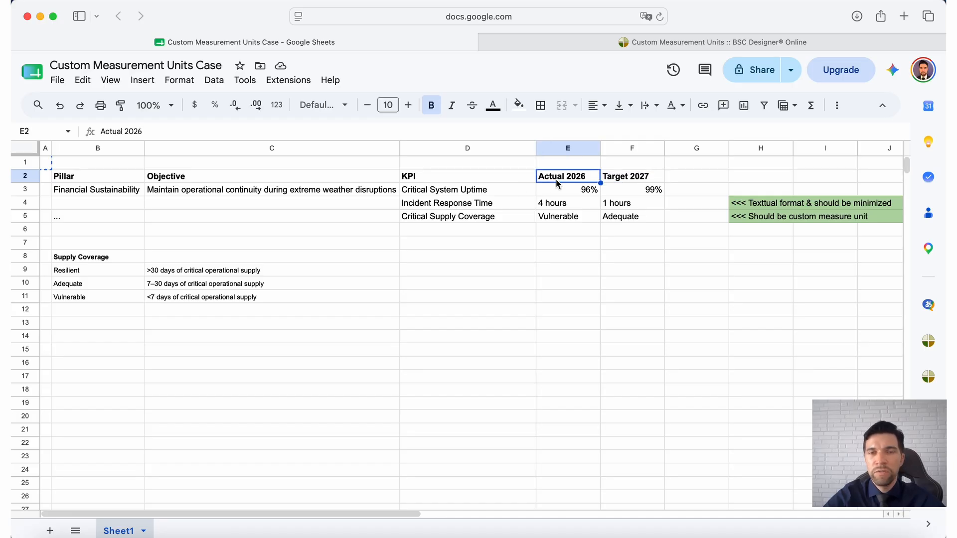
pyautogui.moveTo(495, 188); pyautogui.dragTo(493, 219)
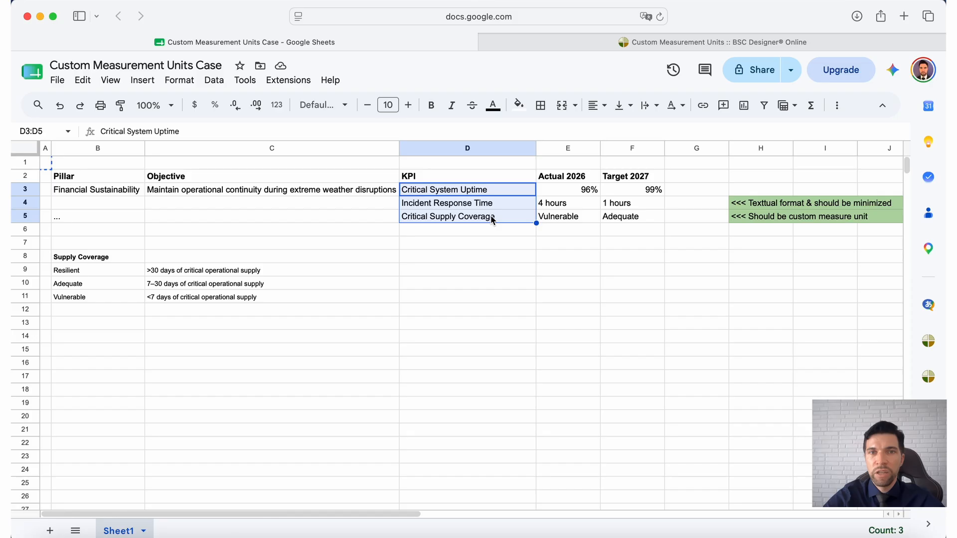
pyautogui.click(553, 182)
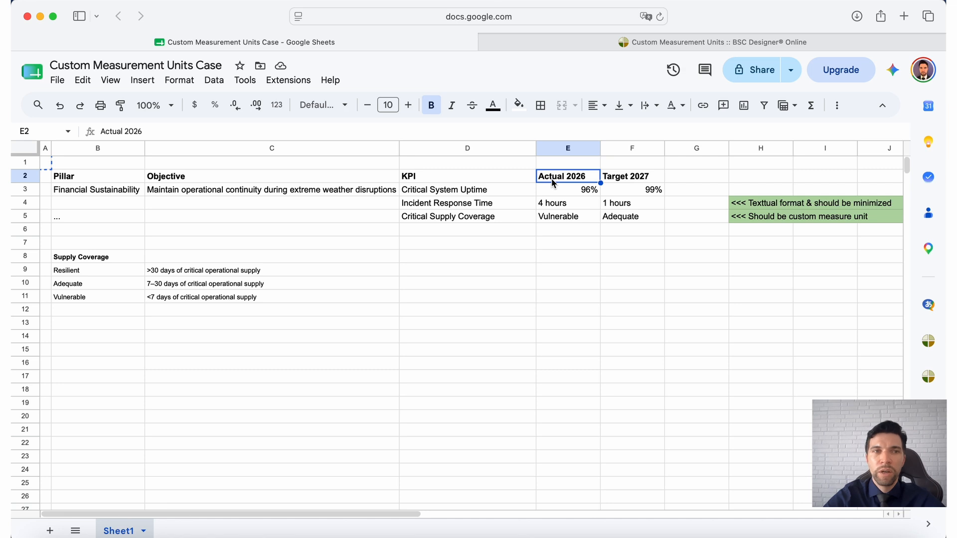
# Examine the value formats of the three KPIs and the Supply Coverage level definitions in B9:C11
pyautogui.click(583, 194)
pyautogui.moveTo(609, 194); pyautogui.dragTo(636, 194)
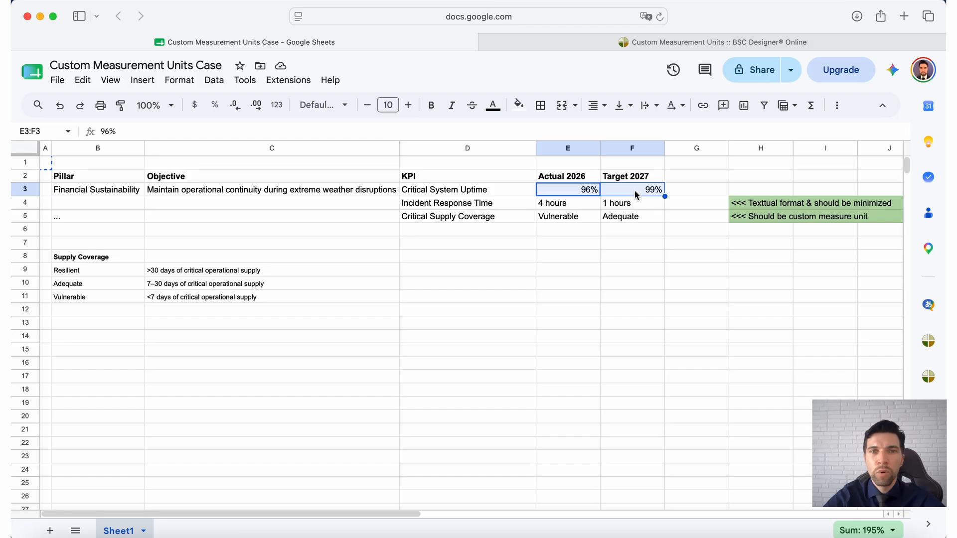
pyautogui.click(570, 206)
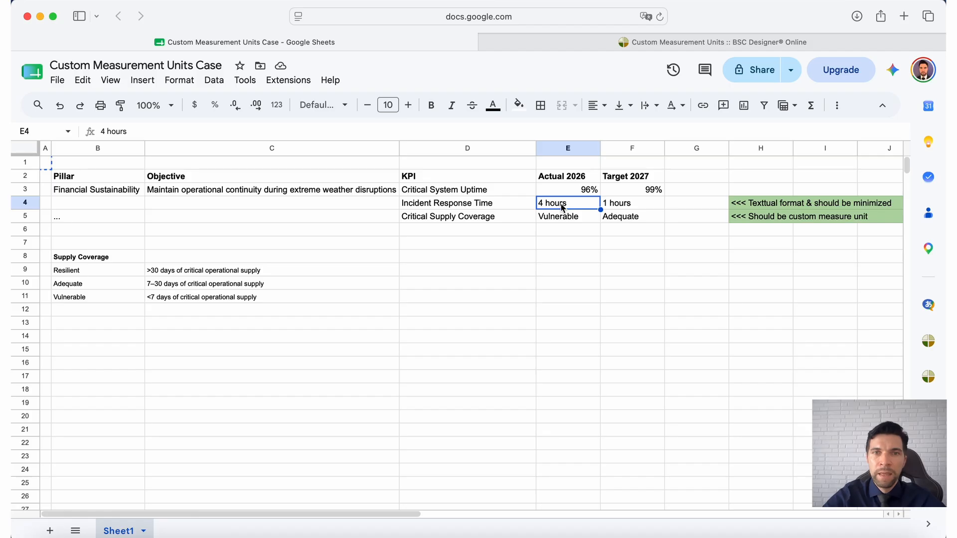
pyautogui.click(559, 221)
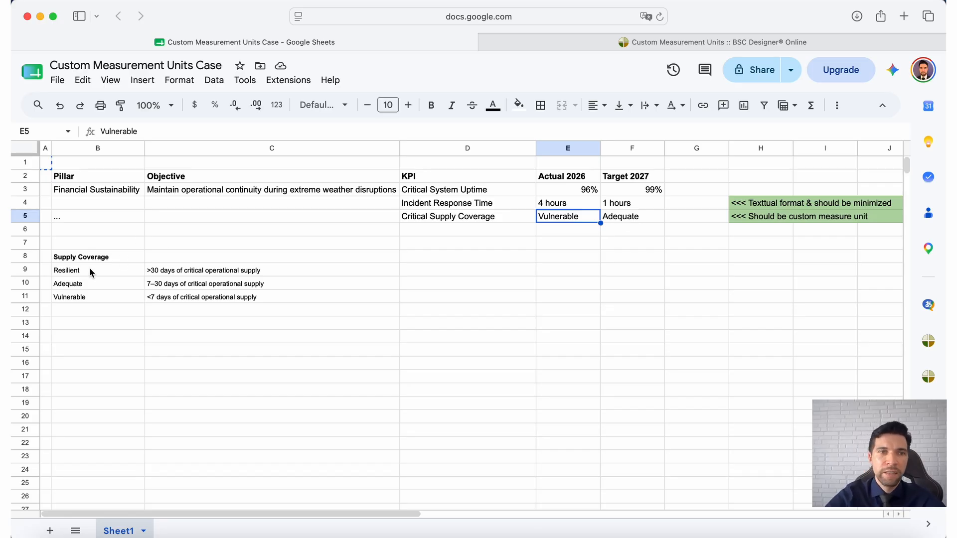
pyautogui.moveTo(88, 270); pyautogui.dragTo(182, 303)
pyautogui.press('super+c')
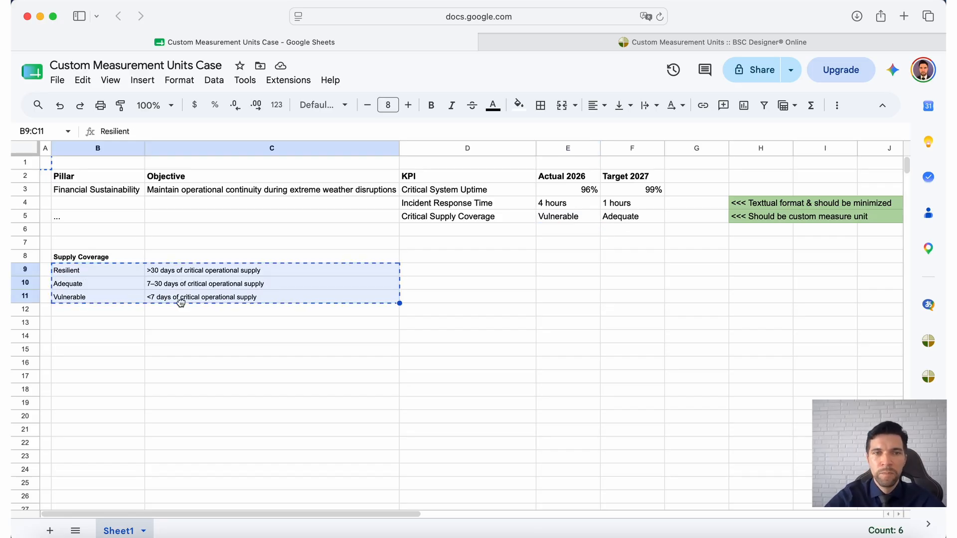
pyautogui.click(174, 324)
pyautogui.click(433, 210)
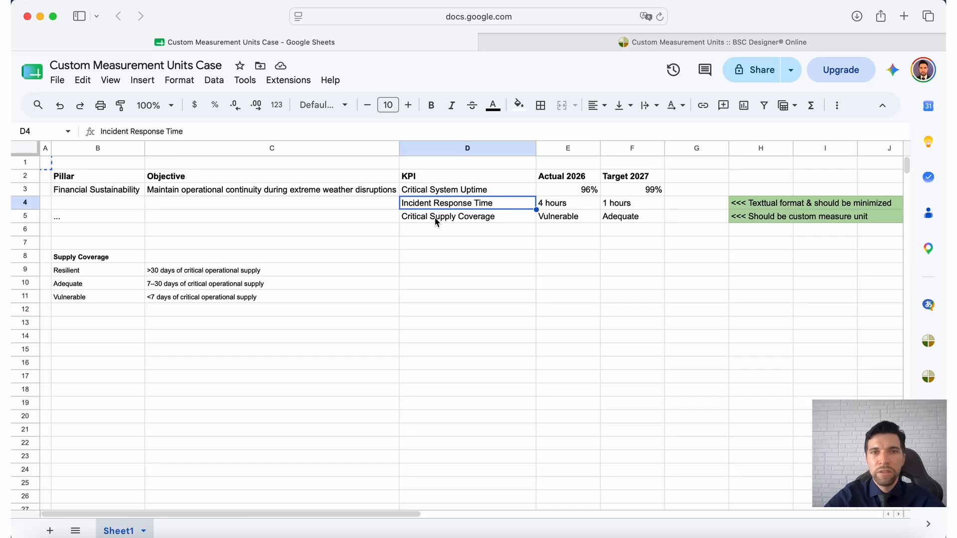
pyautogui.click(435, 218)
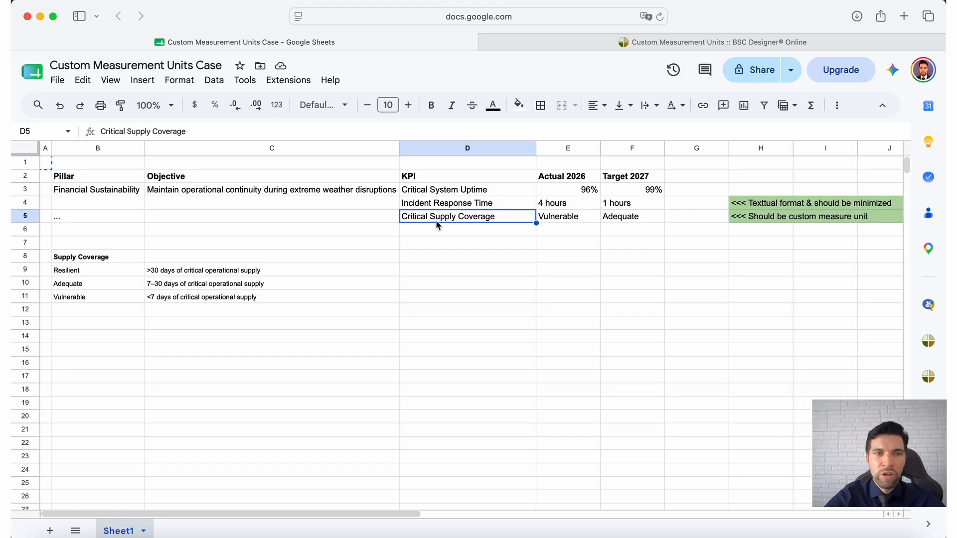
pyautogui.click(155, 299)
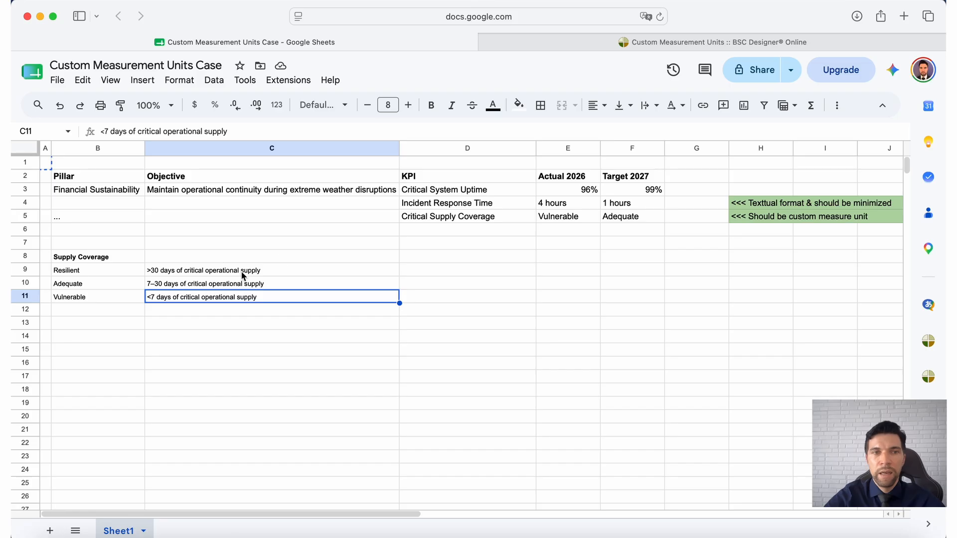
pyautogui.click(203, 287)
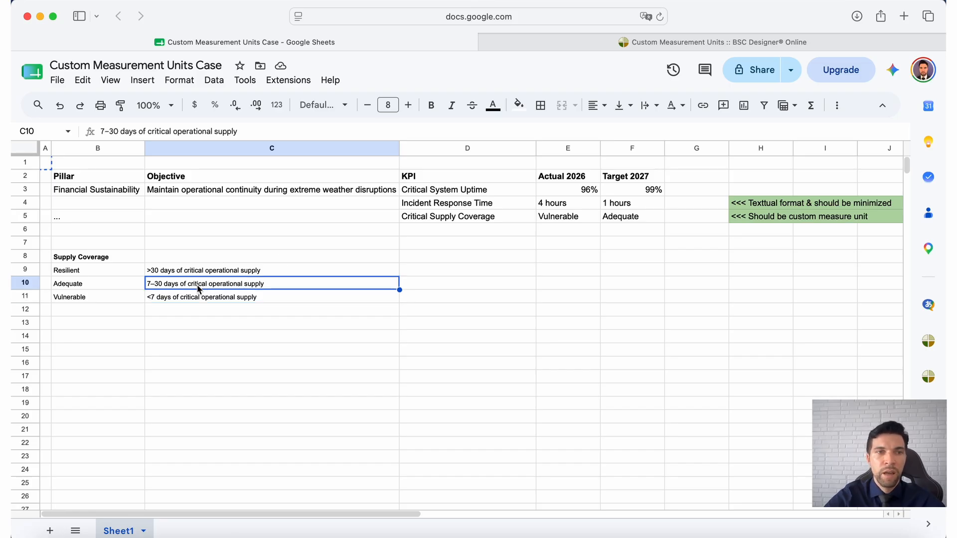
pyautogui.click(195, 276)
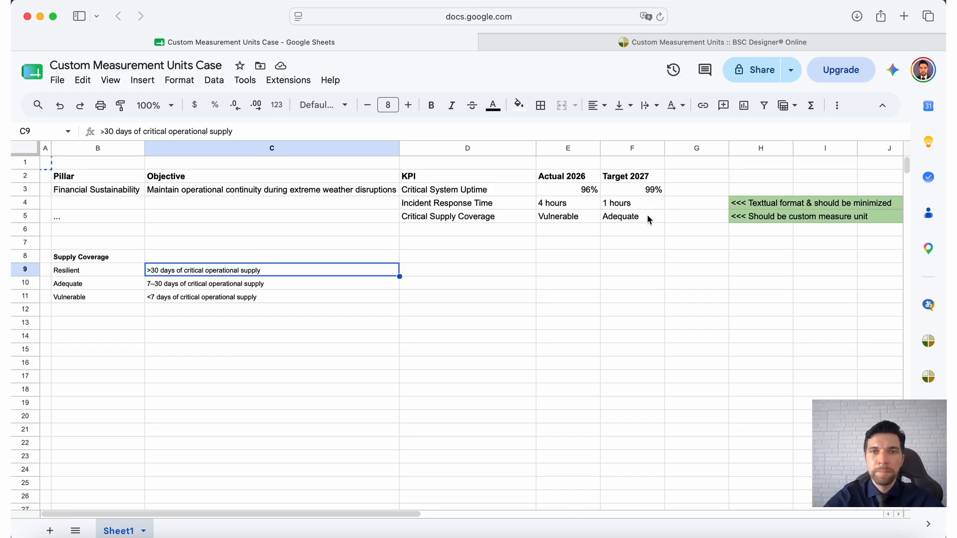
# Switch to the KPIs view in BSC Designer and check the source options of the data import wizard, closing it without importing
pyautogui.click(707, 43)
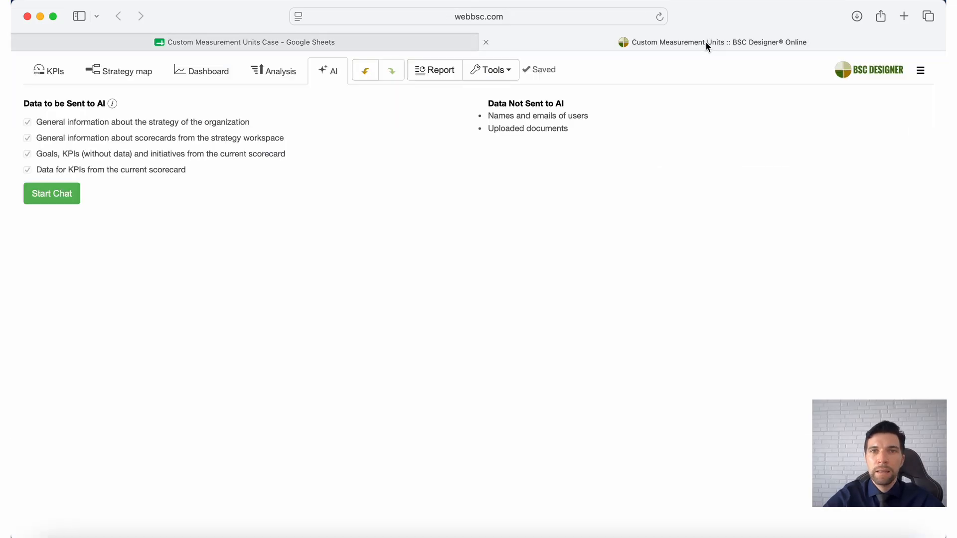
pyautogui.click(31, 75)
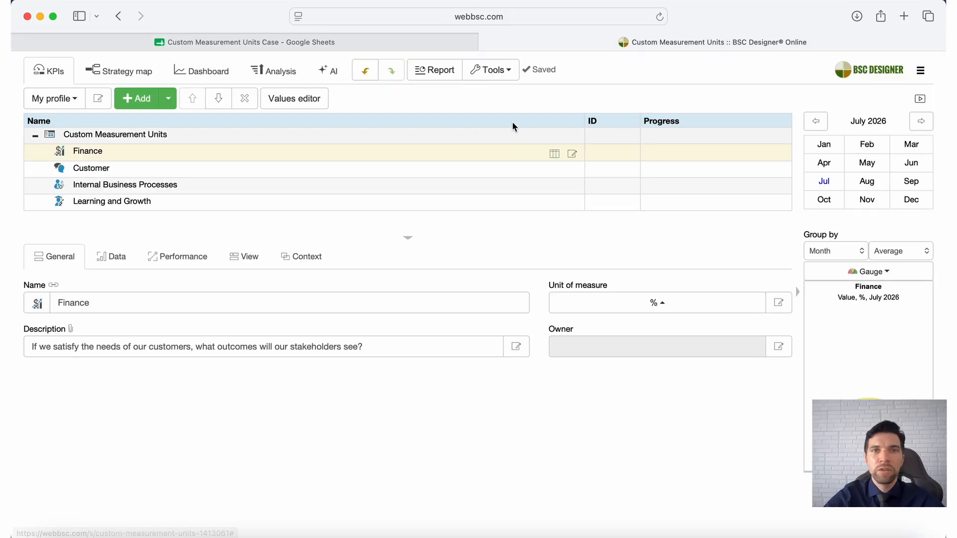
pyautogui.click(491, 70)
pyautogui.click(498, 170)
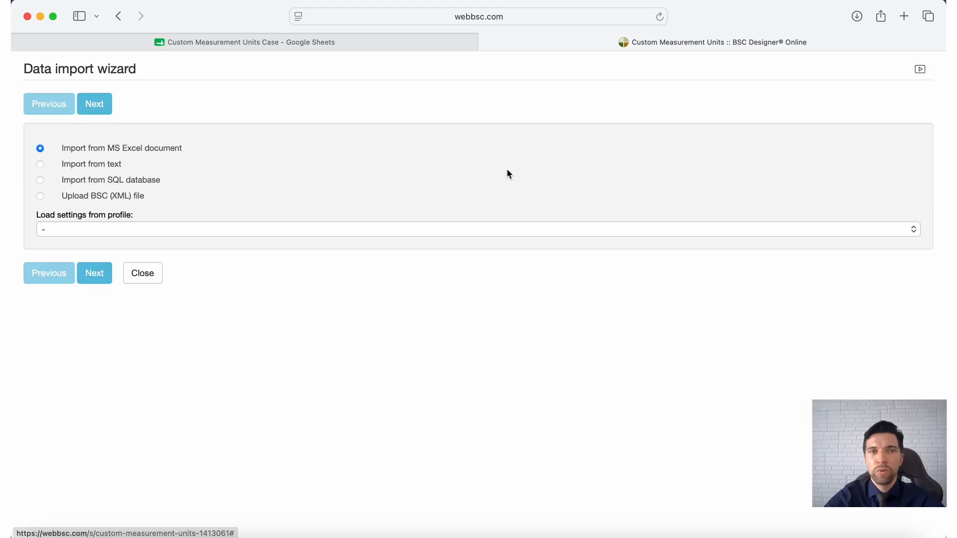
pyautogui.click(150, 271)
# Copy cells B1:F11 from the Custom Measurement Units Case spreadsheet and return to the scorecard in BSC Designer
pyautogui.click(359, 42)
pyautogui.moveTo(568, 203); pyautogui.dragTo(639, 222)
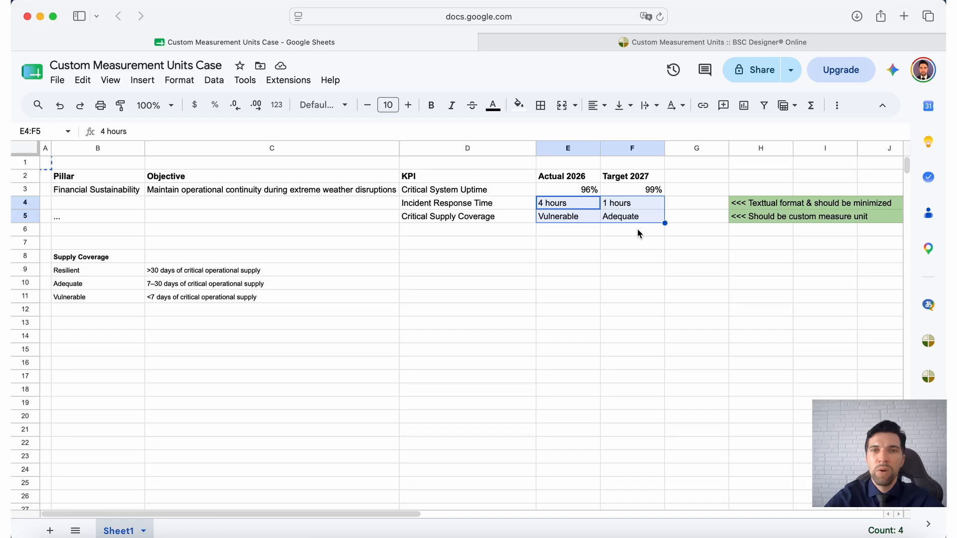
pyautogui.click(636, 236)
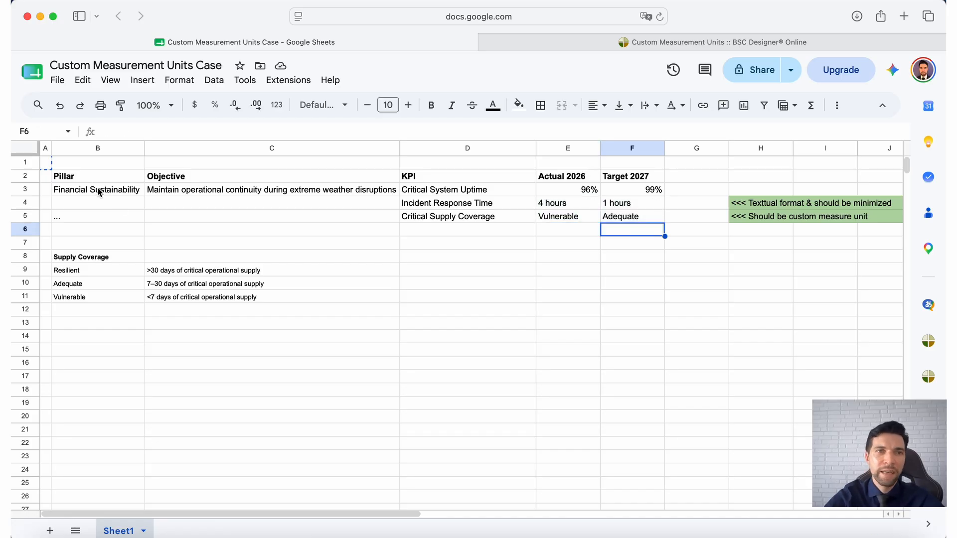
pyautogui.moveTo(78, 164); pyautogui.dragTo(637, 307)
pyautogui.press('super+c')
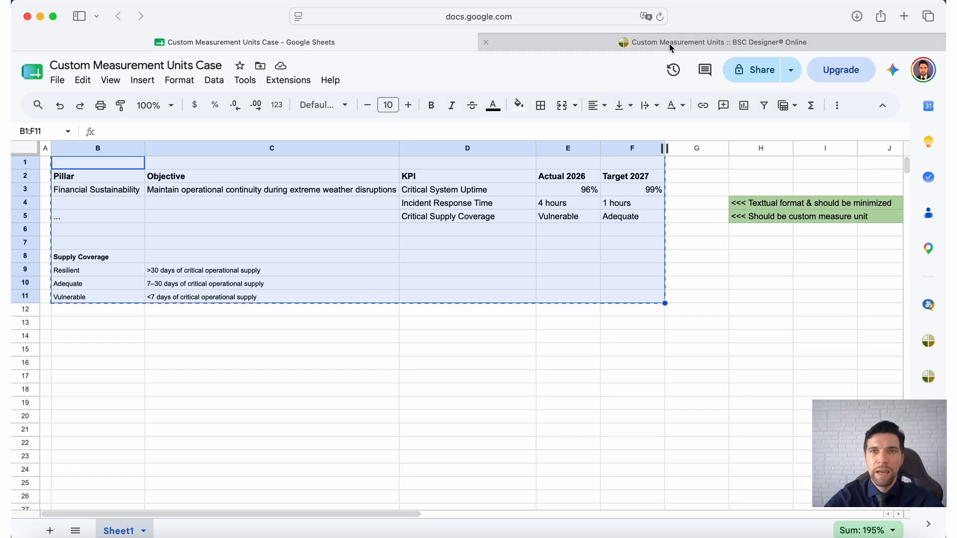
pyautogui.click(670, 44)
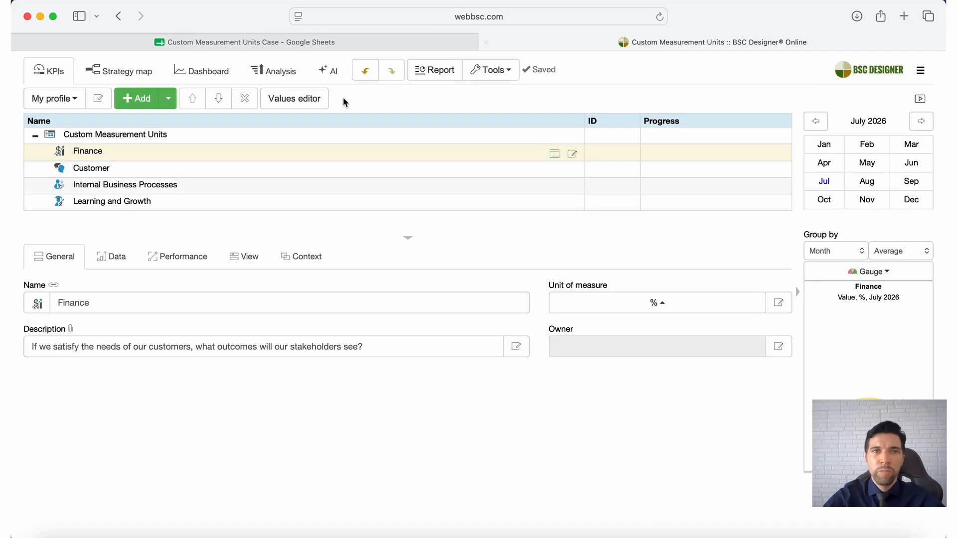
# Open the AI assistant and load the prompt template for importing data from Excel
pyautogui.click(328, 70)
pyautogui.click(62, 192)
pyautogui.click(138, 524)
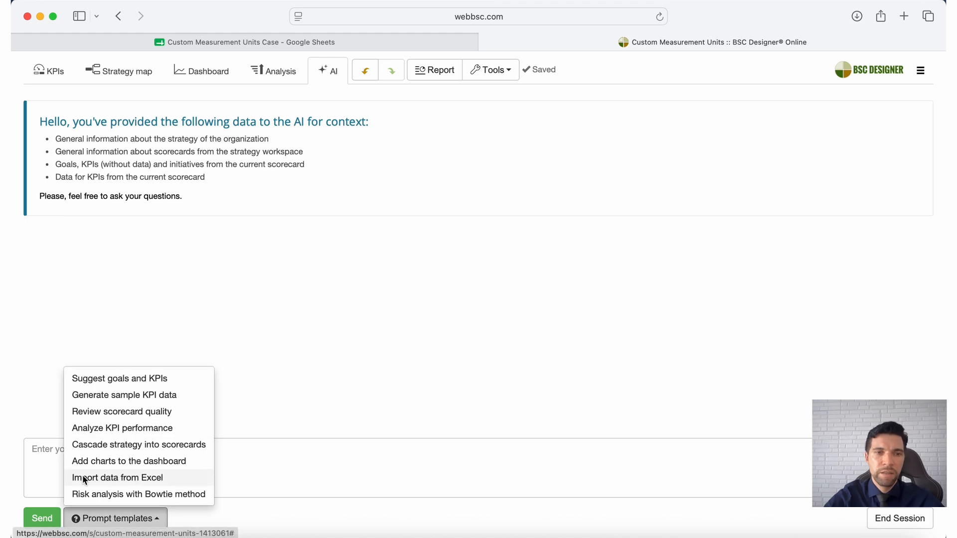
pyautogui.click(119, 478)
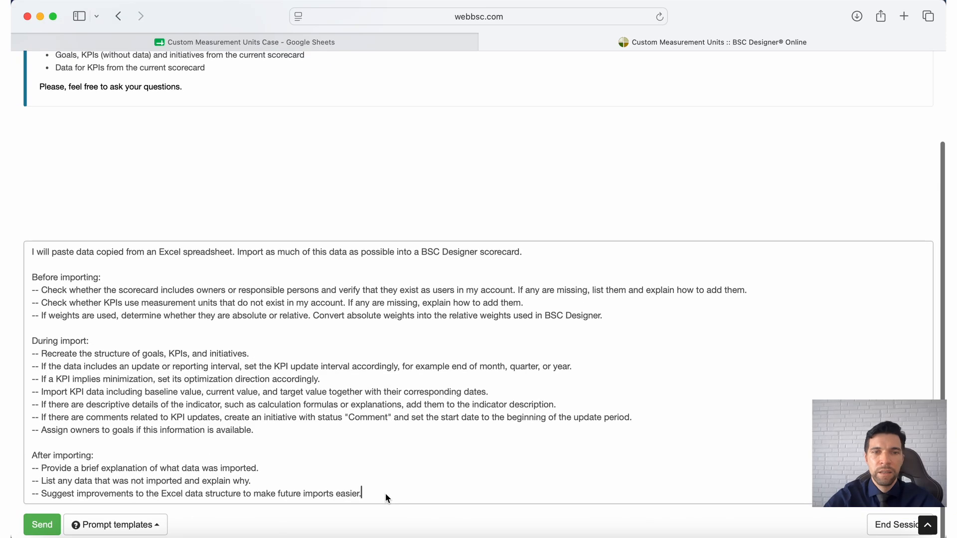
# Append "My data is:" and the copied spreadsheet table to the import prompt, and send it to the AI assistant
pyautogui.press('Return')
pyautogui.press('Return')
pyautogui.write('My ')
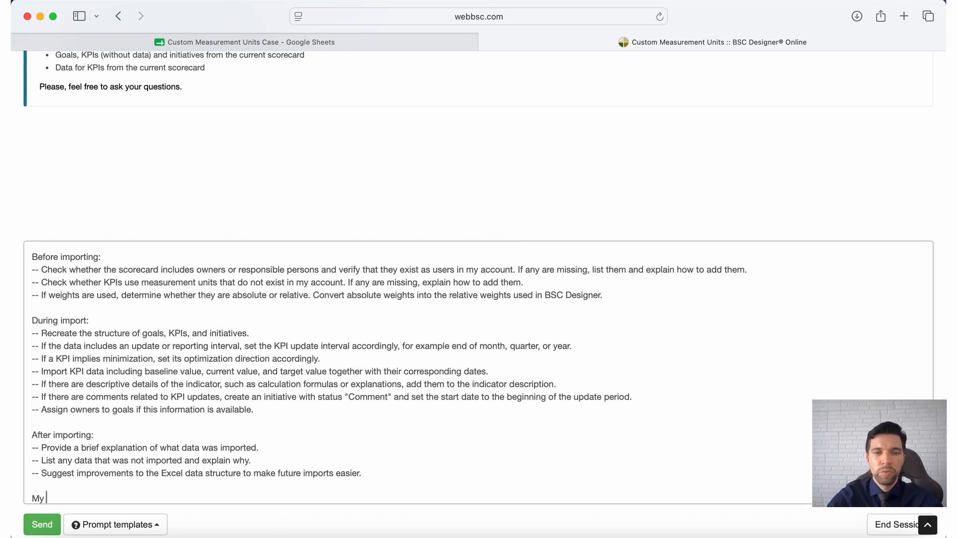
pyautogui.write('data is:')
pyautogui.press('Return')
pyautogui.press('Return')
pyautogui.press('super+v')
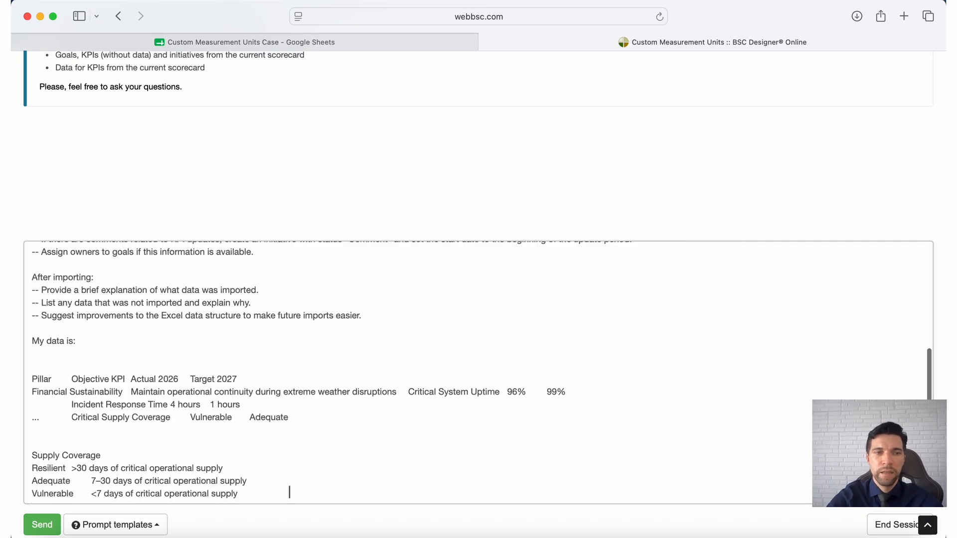
pyautogui.click(42, 526)
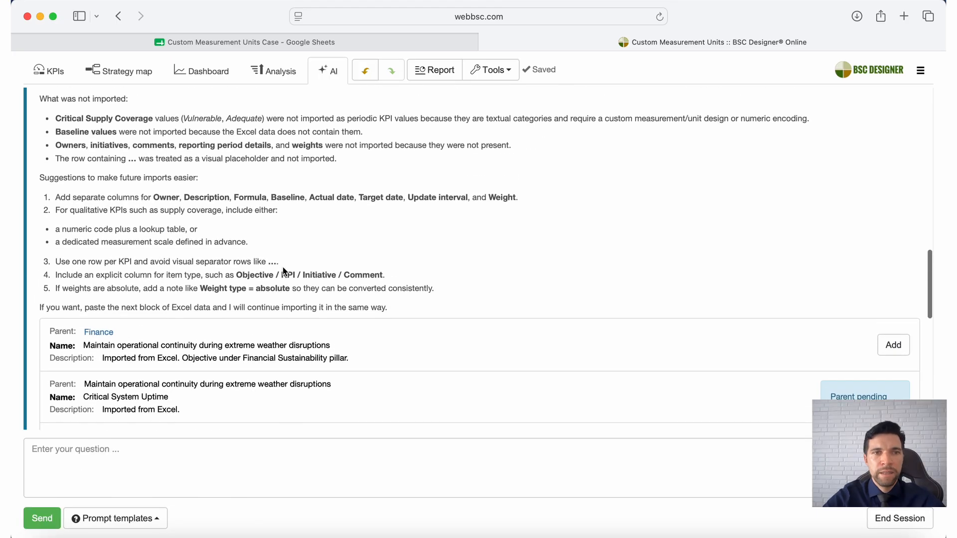
# Add the suggested objective "Maintain operational continuity during extreme weather disruptions" under Finance, execute all proposed import actions and review them
pyautogui.scroll(-15, 283, 270)
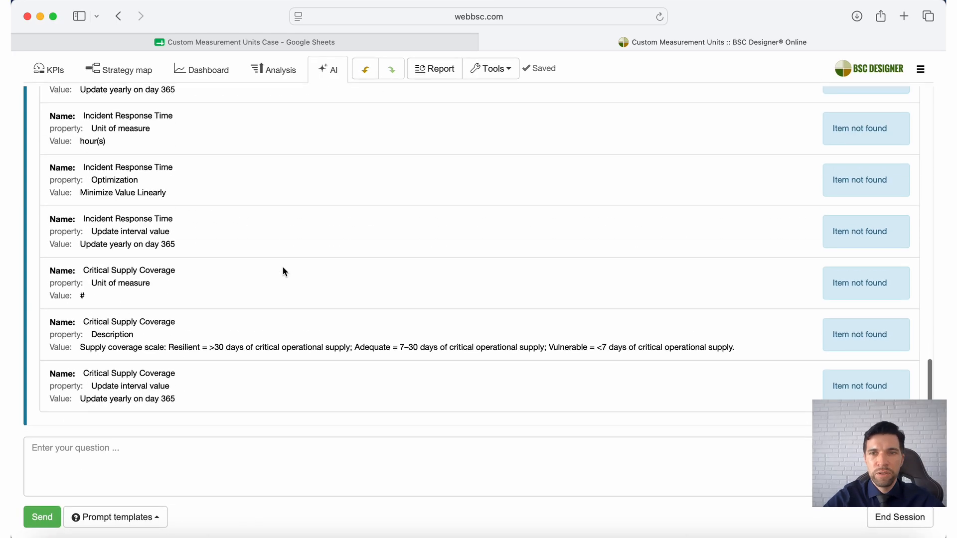
pyautogui.scroll(10, 283, 272)
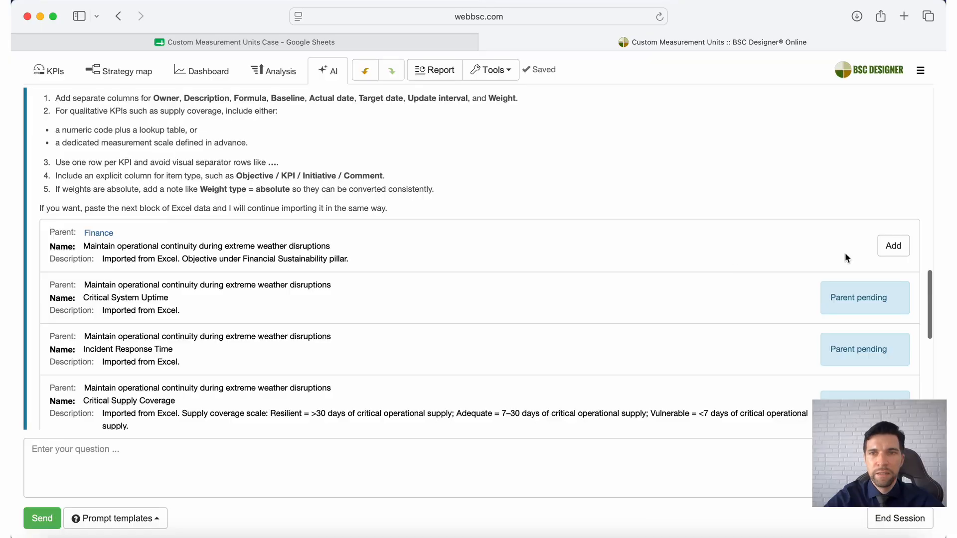
pyautogui.click(889, 252)
pyautogui.click(887, 239)
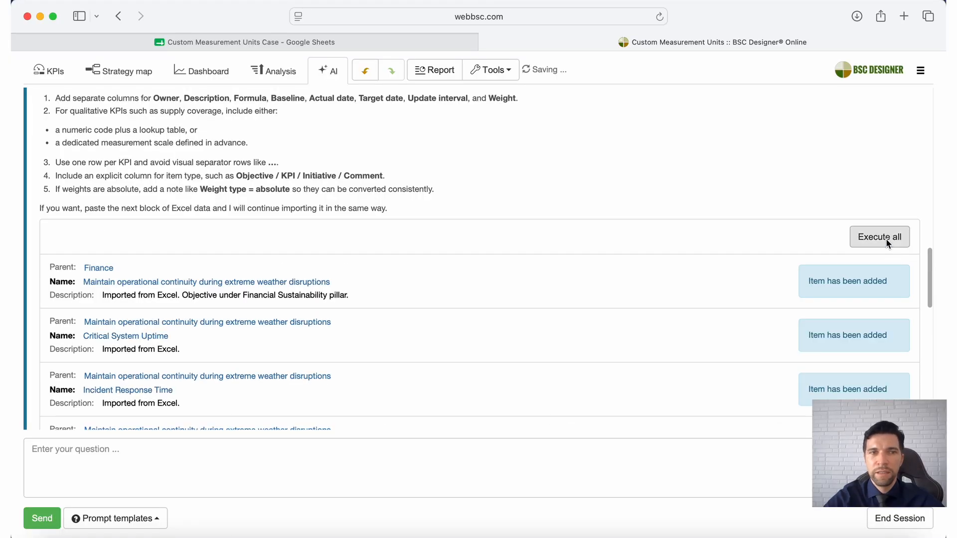
pyautogui.scroll(-3, 886, 238)
pyautogui.scroll(-10, 887, 238)
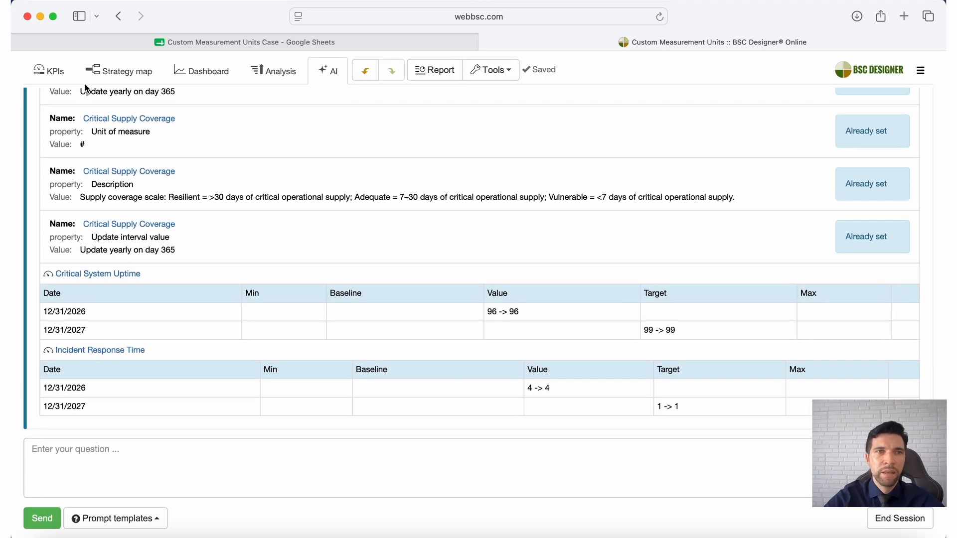
# Switch to the KPIs view and inspect the imported description of the Critical System Uptime indicator
pyautogui.click(66, 72)
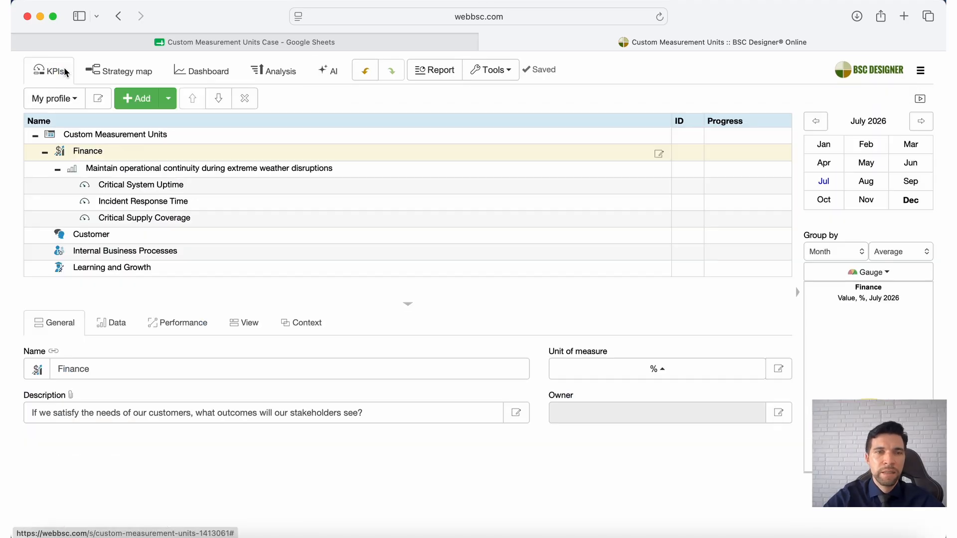
pyautogui.click(197, 190)
pyautogui.click(521, 412)
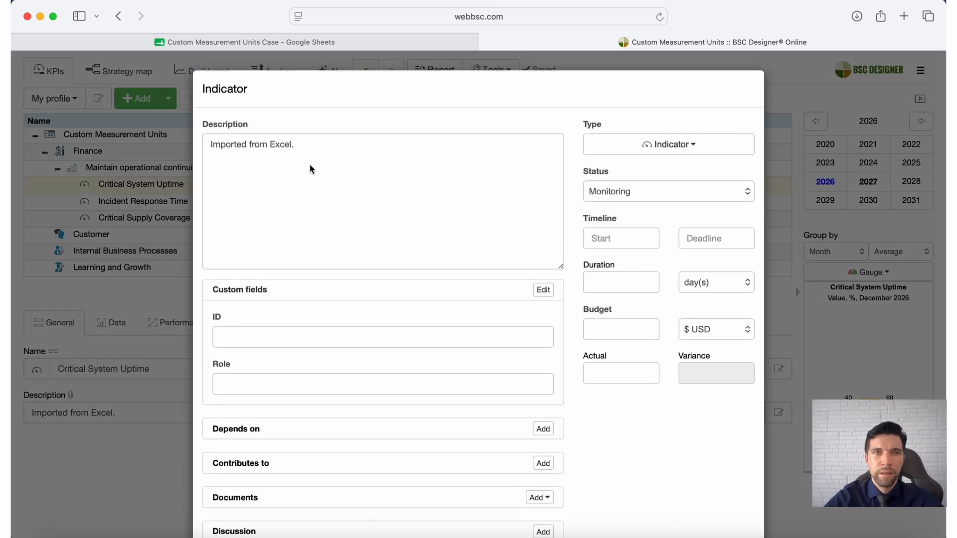
pyautogui.press('Escape')
# Examine the dates and the update interval of Critical System Uptime in the Values editor
pyautogui.click(308, 107)
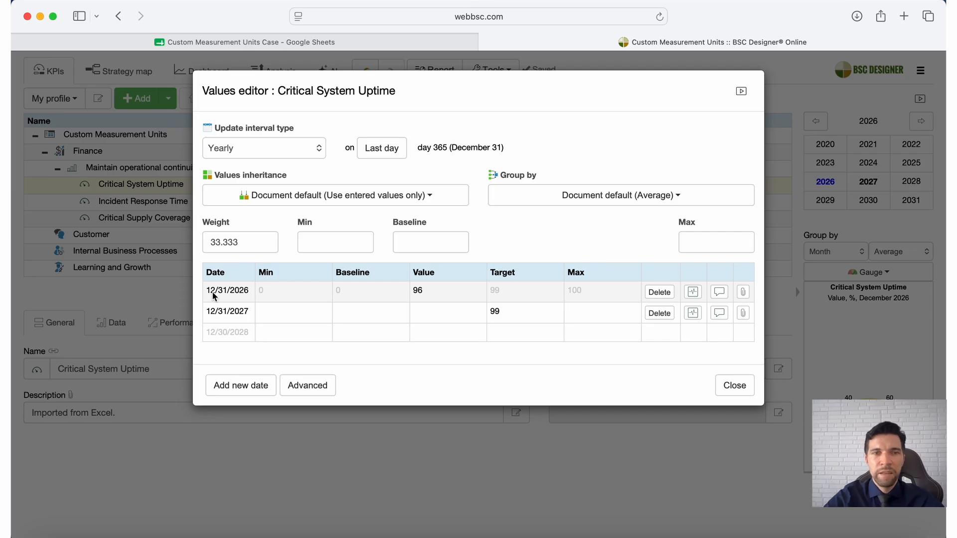
pyautogui.moveTo(212, 295)
pyautogui.mouseDown()
pyautogui.moveTo(251, 294)
pyautogui.moveTo(207, 292)
pyautogui.mouseUp()
pyautogui.click(250, 294)
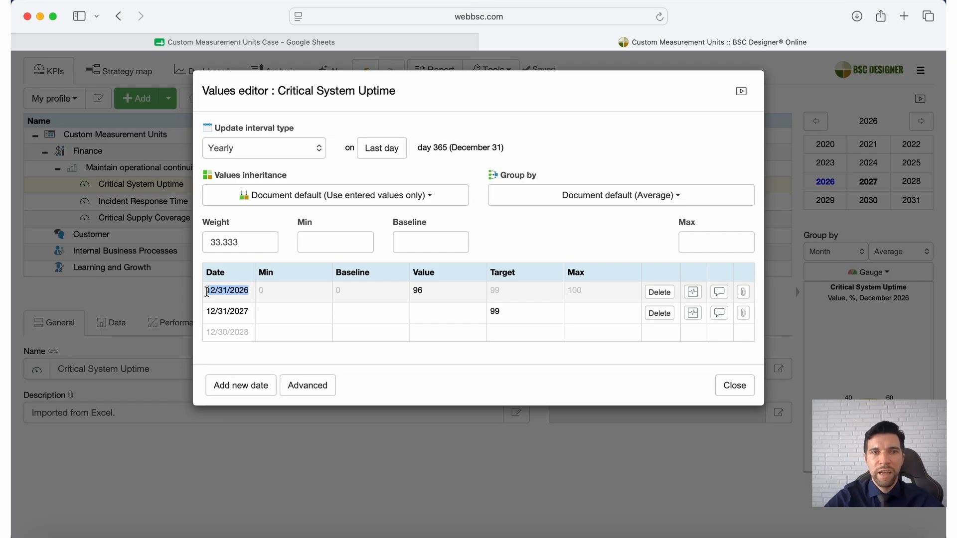
pyautogui.click(237, 156)
pyautogui.click(231, 149)
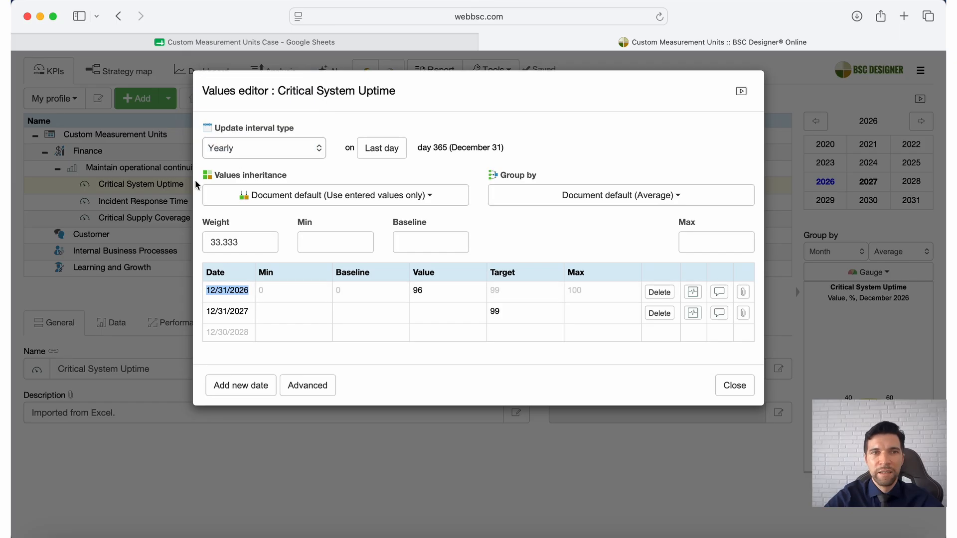
# Check the Values editor for Critical Supply Coverage, and reopen it for Critical System Uptime
pyautogui.click(173, 196)
pyautogui.doubleClick(165, 201)
pyautogui.click(159, 202)
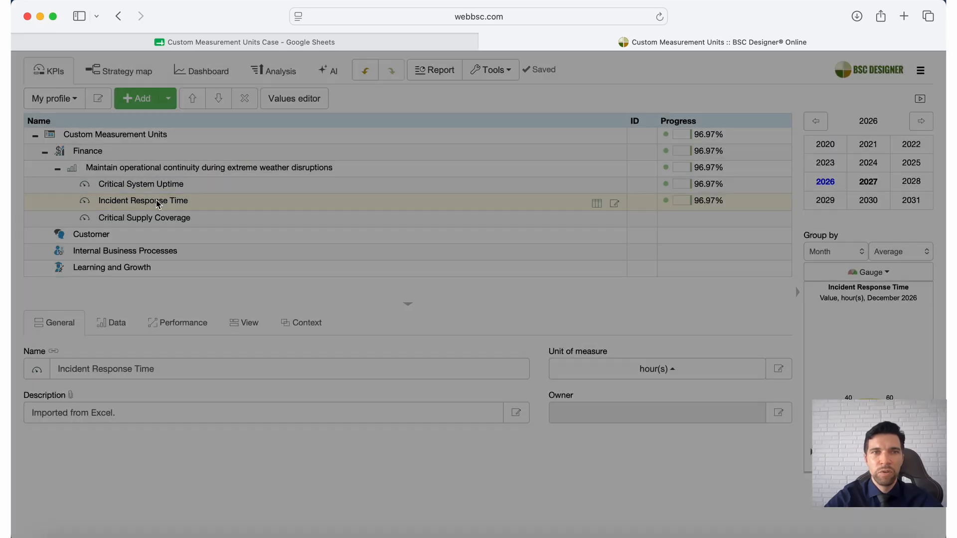
pyautogui.doubleClick(139, 222)
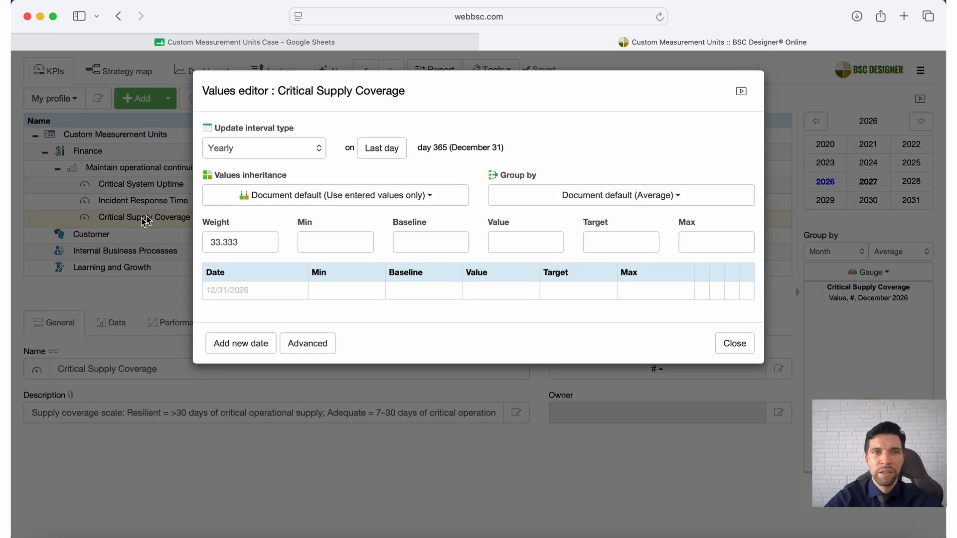
pyautogui.click(143, 218)
pyautogui.click(145, 186)
pyautogui.doubleClick(145, 185)
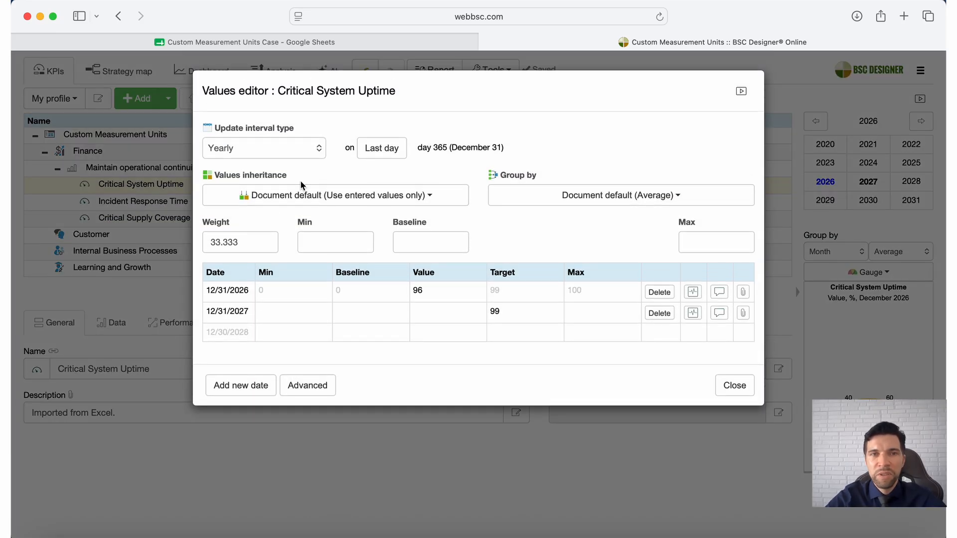
# Compare the Critical System Uptime values with the Actual 2026 and Target 2027 columns in Google Sheets, and close the Values editor in BSC Designer
pyautogui.click(310, 45)
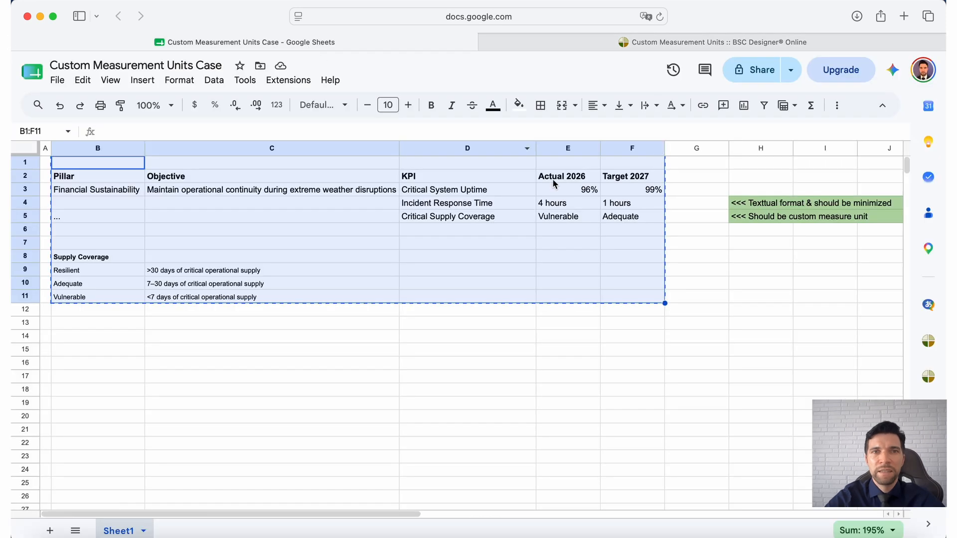
pyautogui.click(705, 43)
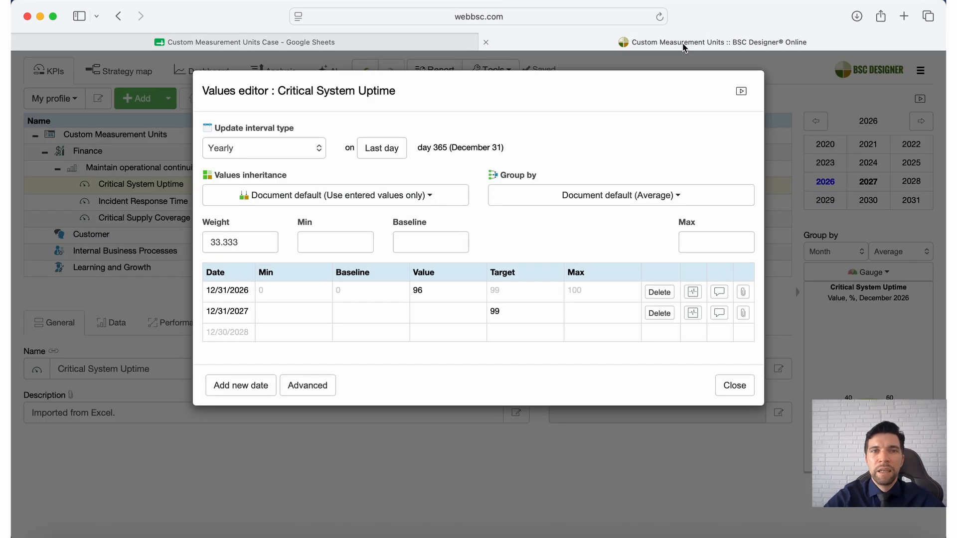
pyautogui.click(514, 442)
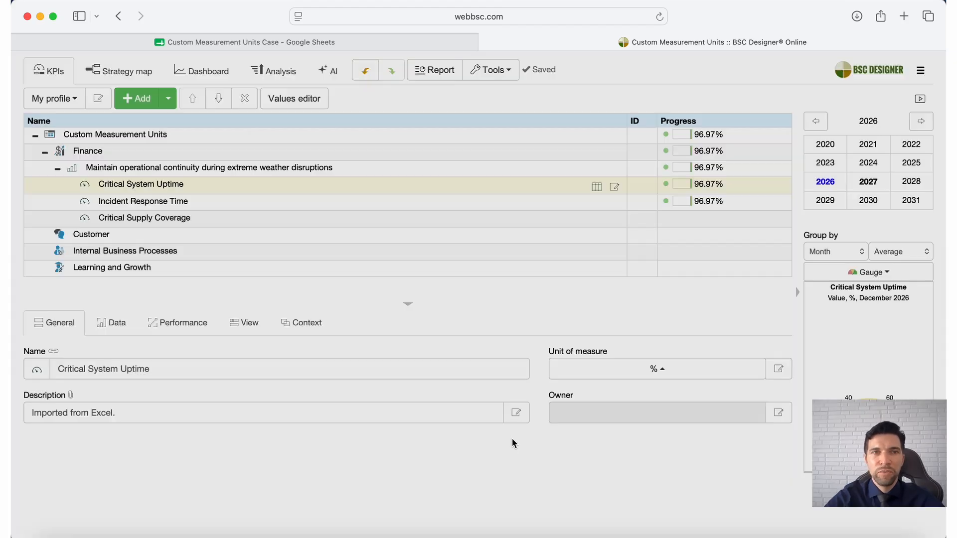
# Check the date assigned to Incident Response Time's actual value in the AI import results and return to the KPIs view
pyautogui.click(317, 73)
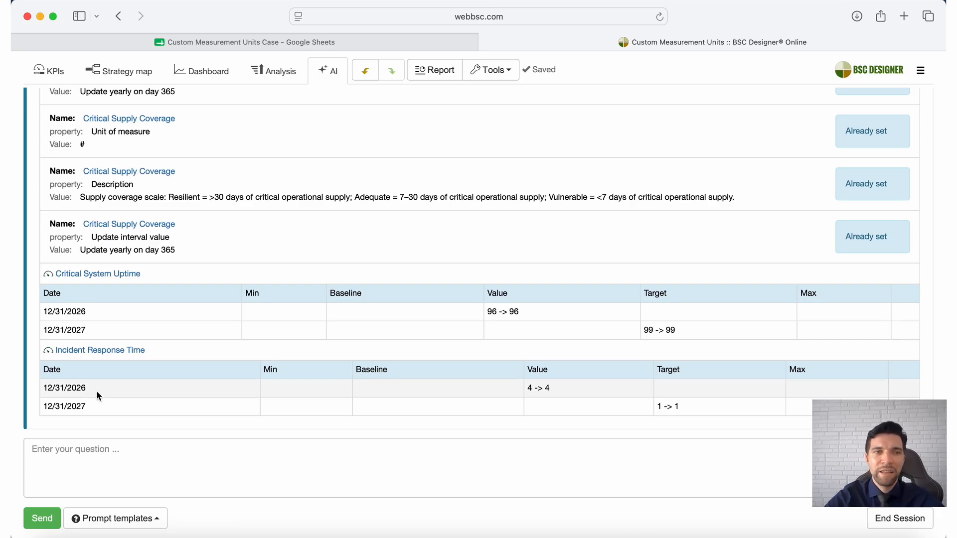
pyautogui.moveTo(96, 390); pyautogui.dragTo(46, 390)
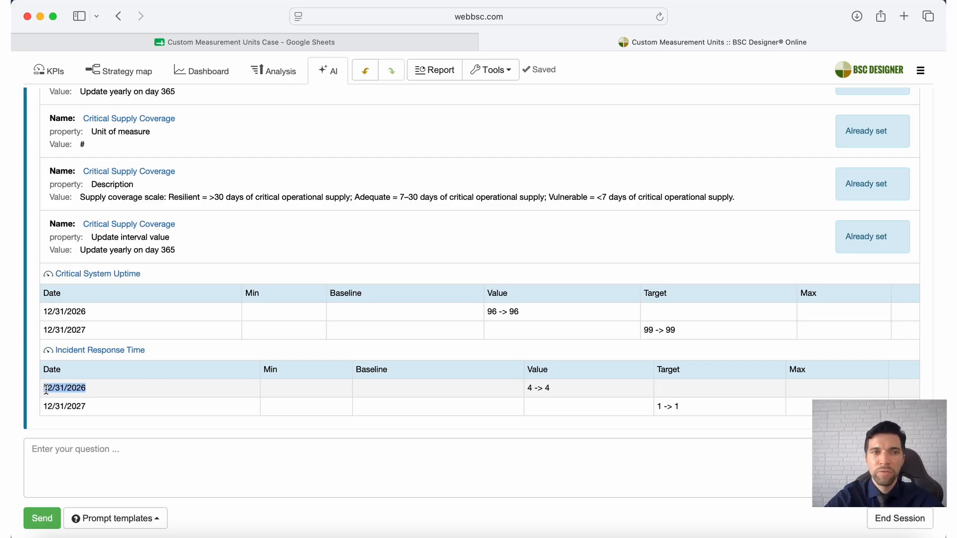
pyautogui.click(61, 73)
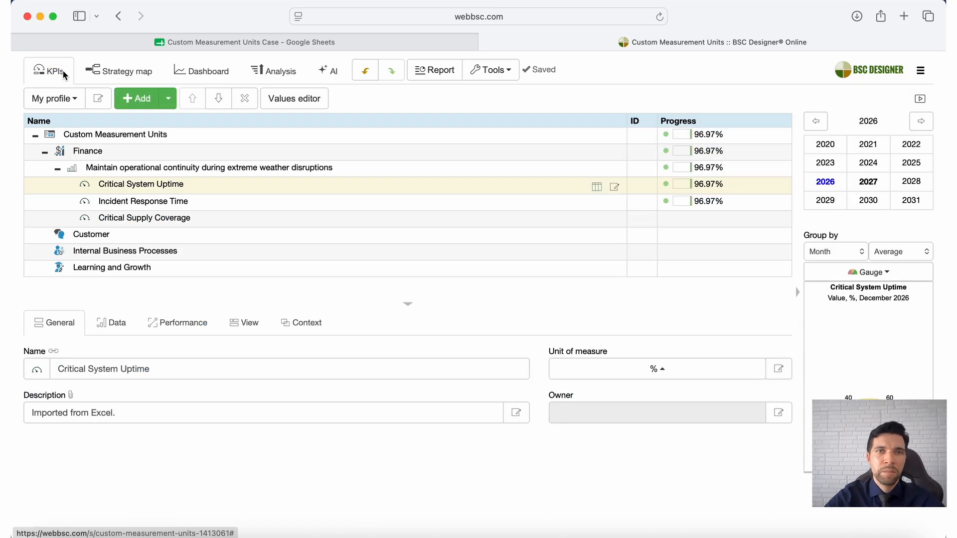
# Compare Incident Response Time's unit and entered values with its row in the Custom Measurement Units Case spreadsheet
pyautogui.click(259, 231)
pyautogui.click(246, 216)
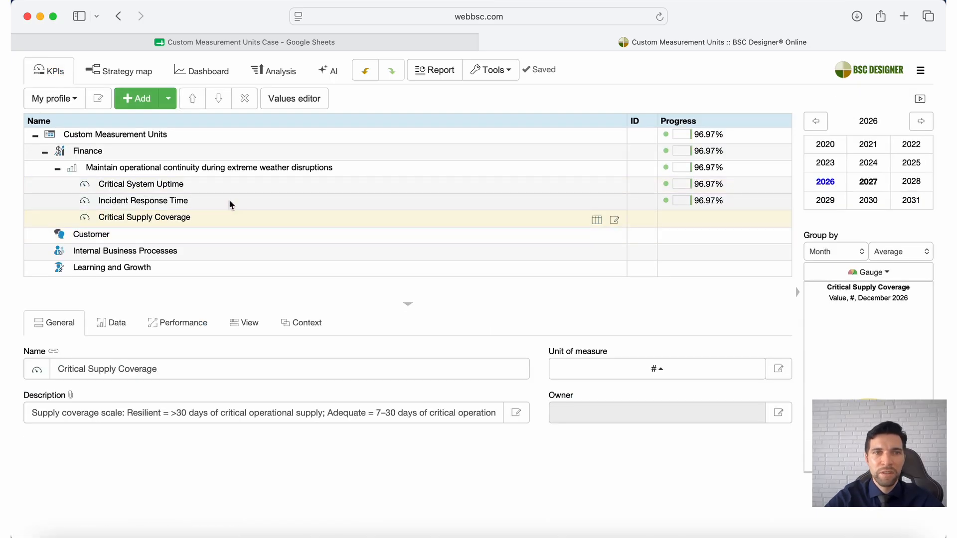
pyautogui.click(229, 199)
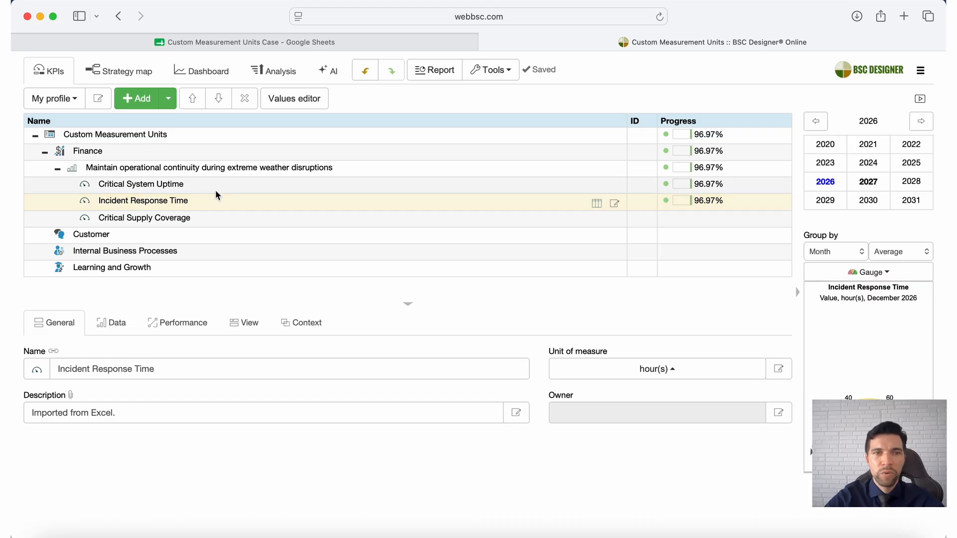
pyautogui.click(336, 43)
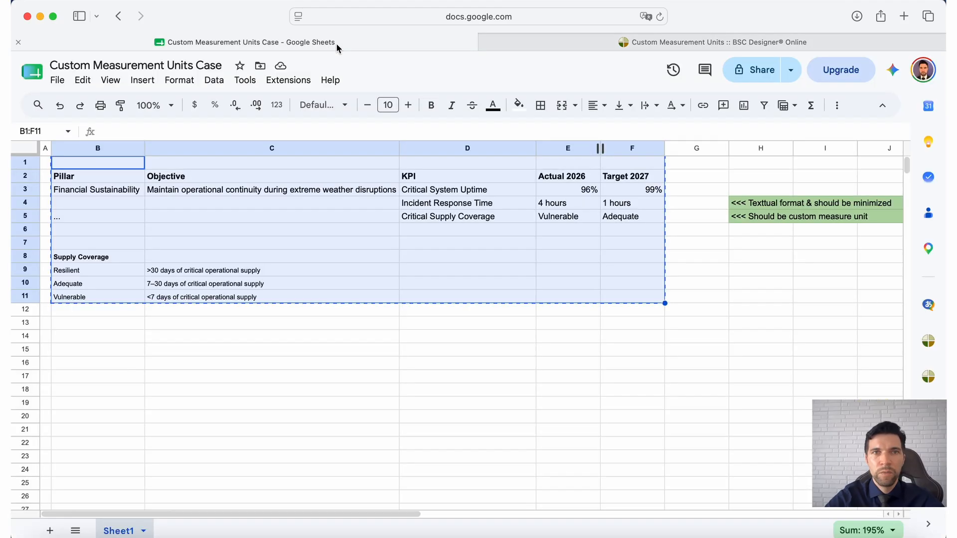
pyautogui.click(571, 205)
pyautogui.click(628, 42)
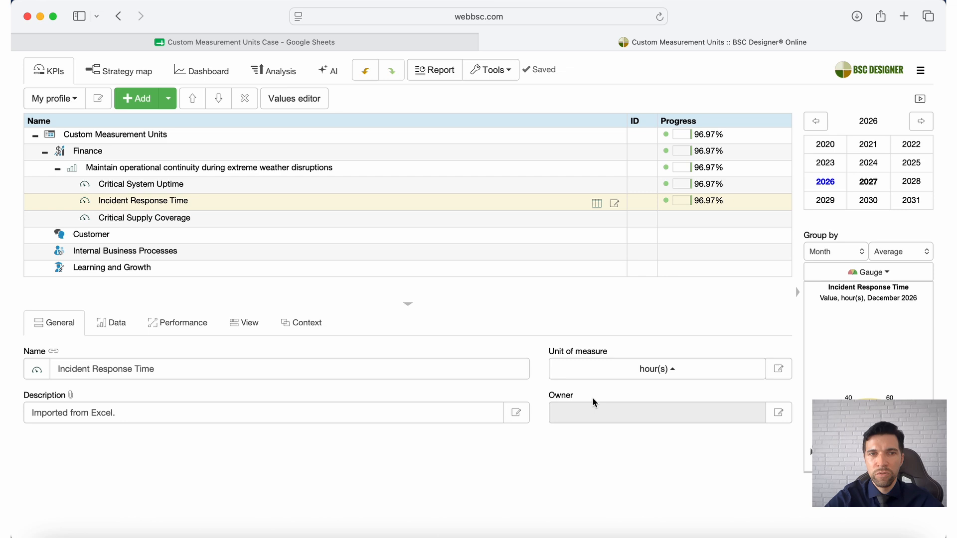
pyautogui.click(294, 100)
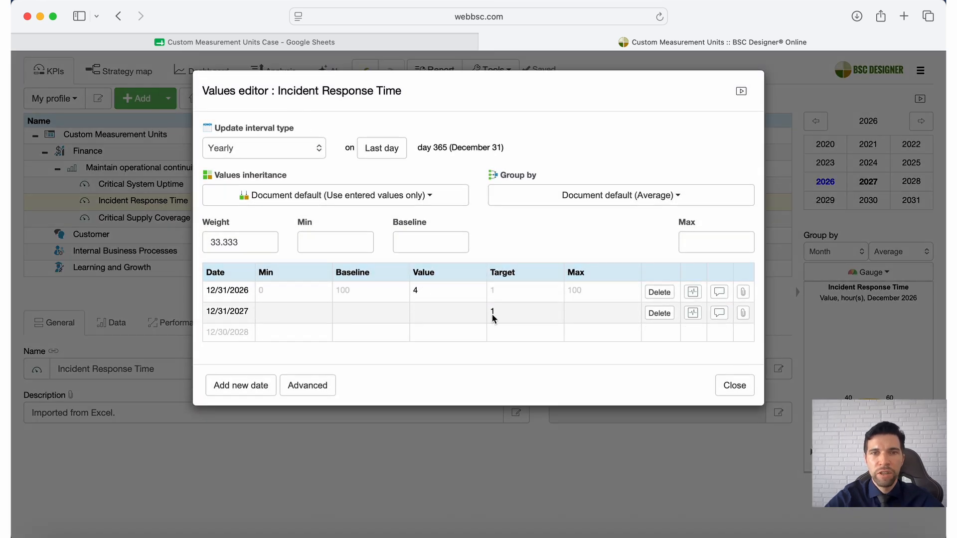
pyautogui.press('Escape')
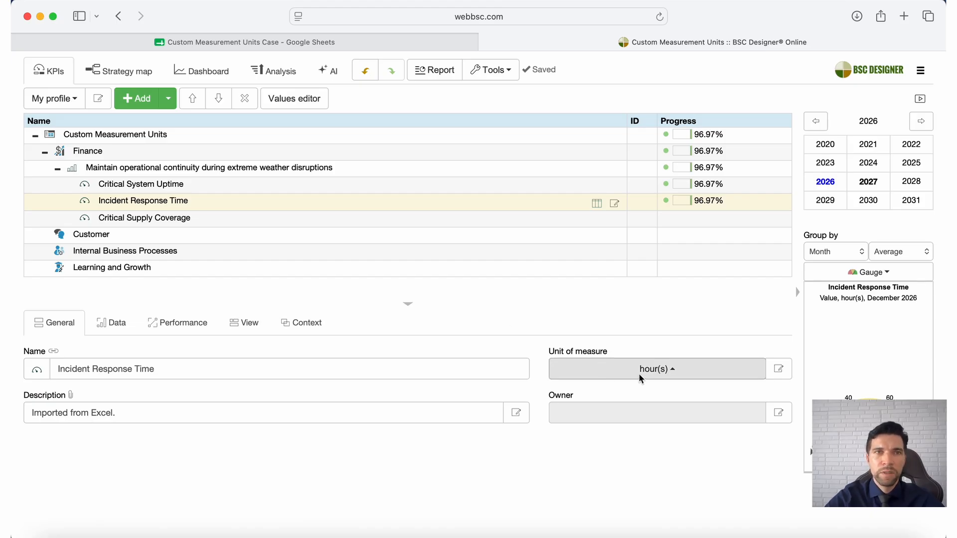
# Revisit the Incident Response Time row in the spreadsheet and check the indicator's optimization options in BSC Designer, leaving the selection as is
pyautogui.click(289, 42)
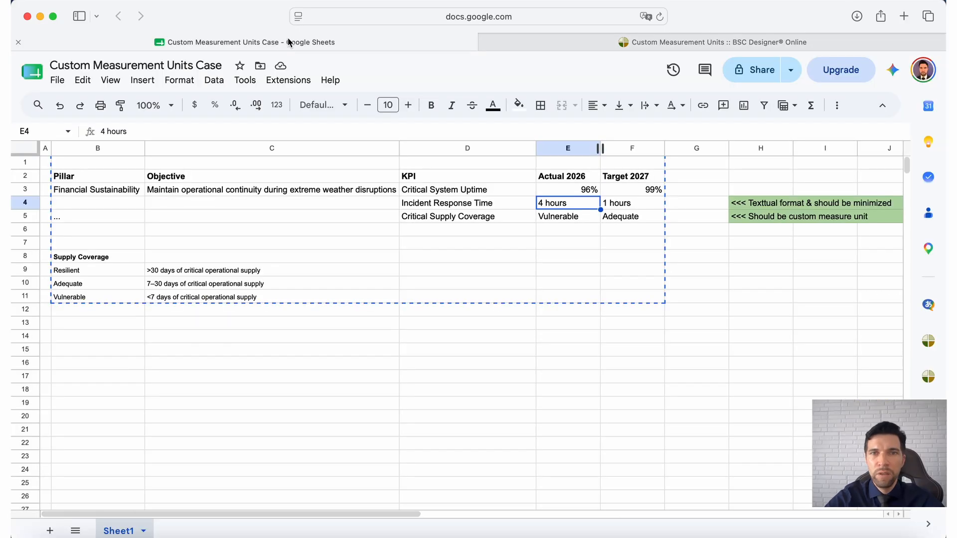
pyautogui.click(443, 205)
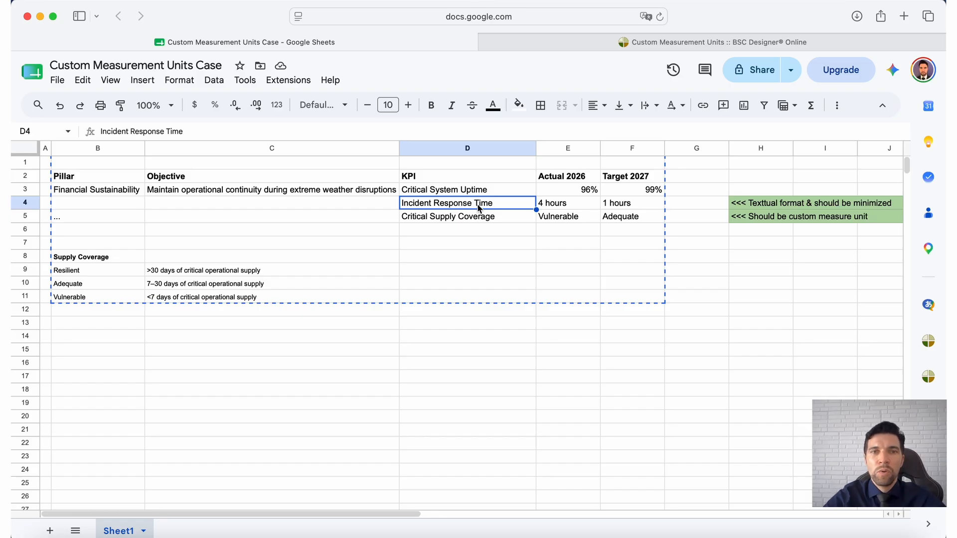
pyautogui.click(634, 43)
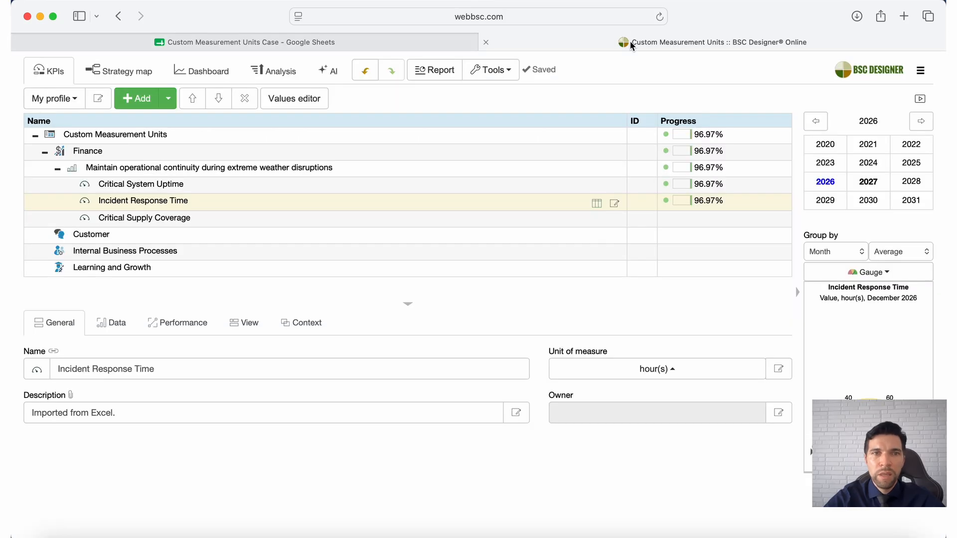
pyautogui.click(216, 326)
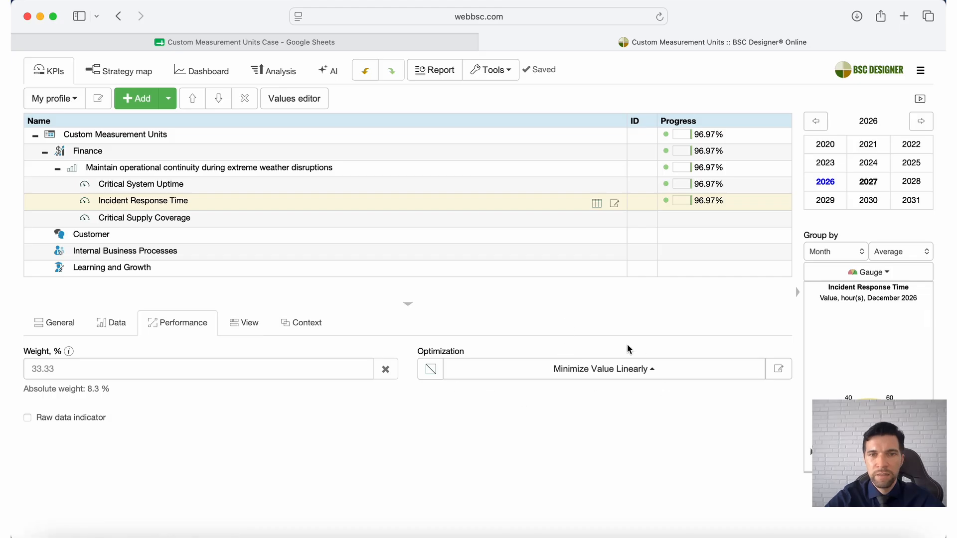
pyautogui.click(612, 370)
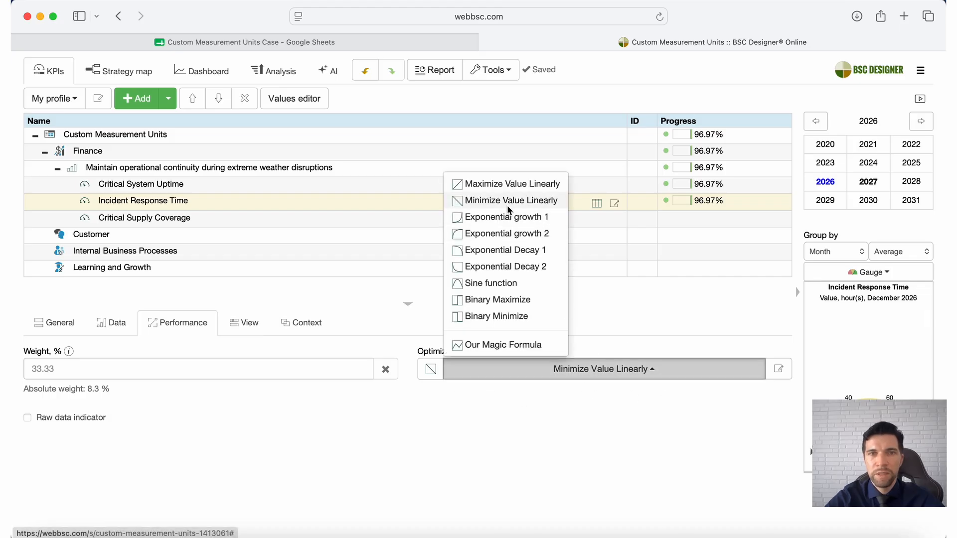
pyautogui.click(627, 336)
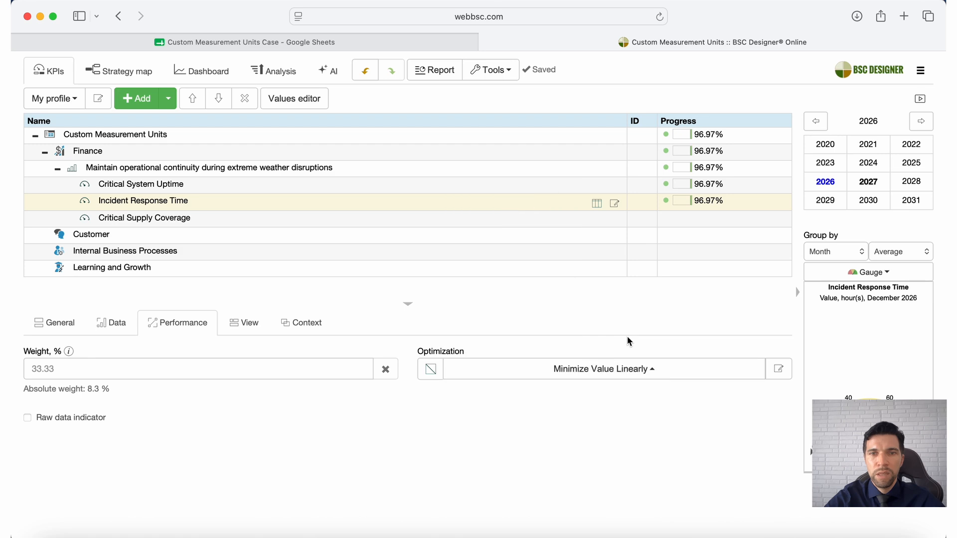
# Check the optimization settings of Critical System Uptime and Critical Supply Coverage, and look in on the Values editor for Critical Supply Coverage
pyautogui.click(155, 189)
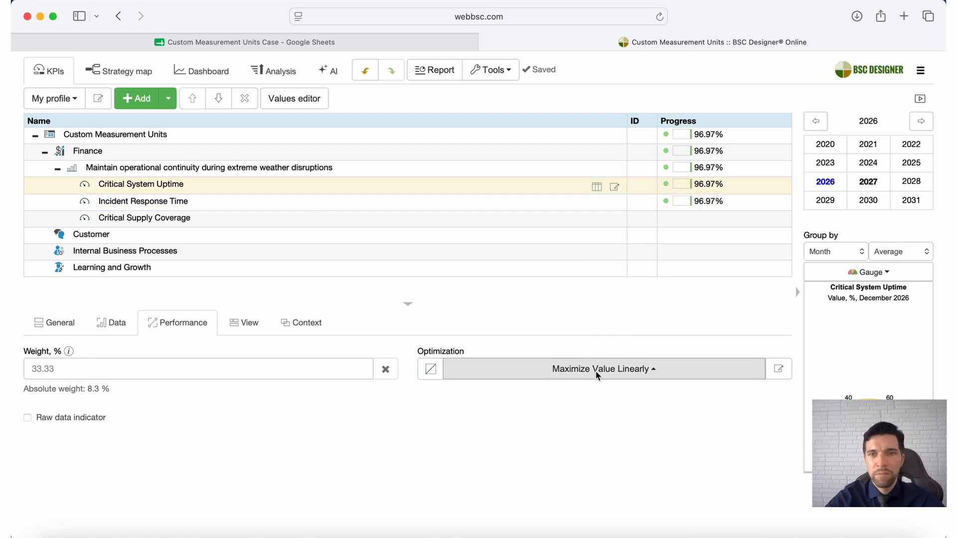
pyautogui.click(183, 219)
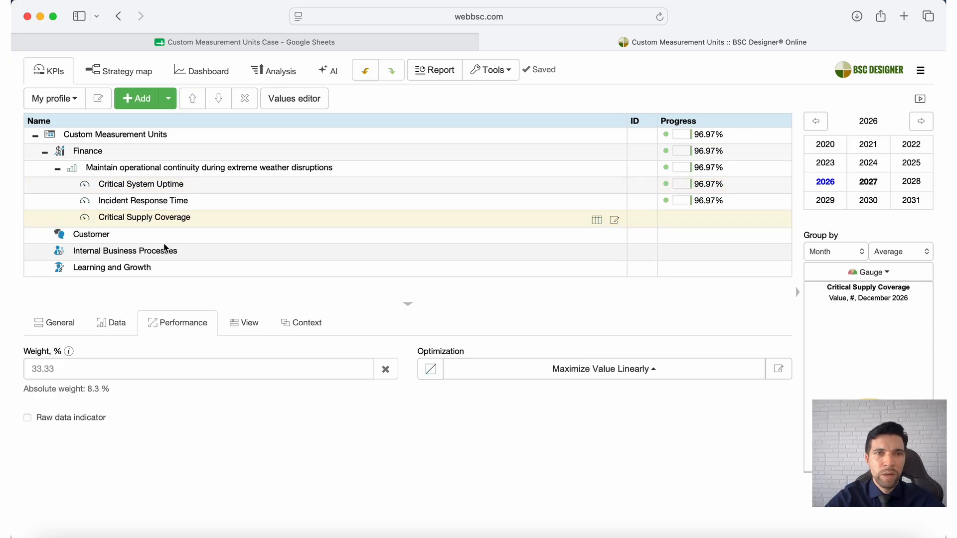
pyautogui.click(292, 103)
pyautogui.press('Escape')
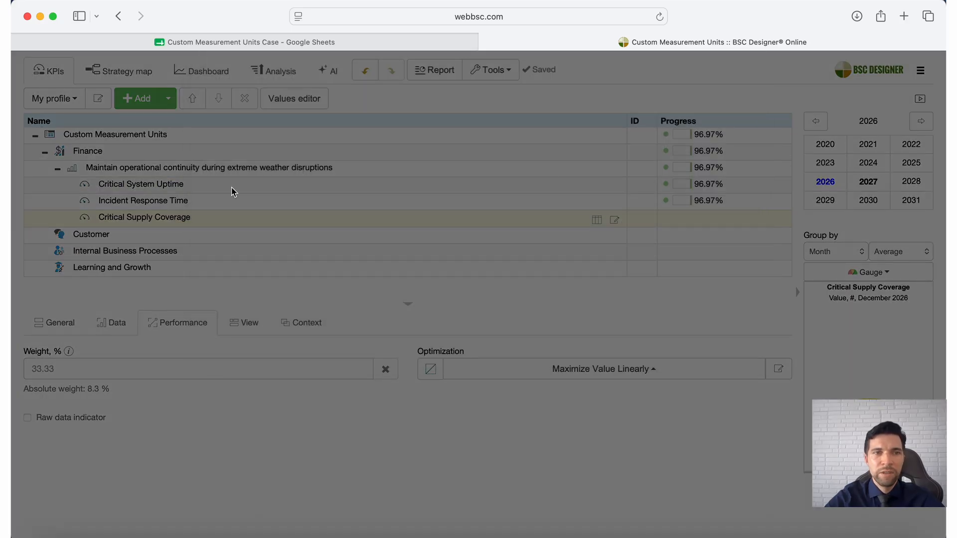
# Read Critical Supply Coverage's unit of measure and full description, and close the description editor without changes
pyautogui.click(60, 322)
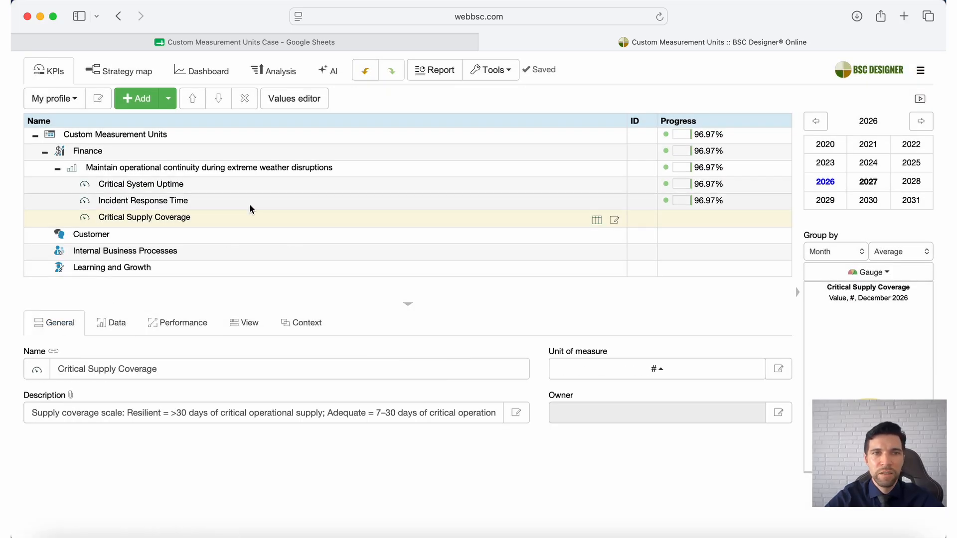
pyautogui.click(524, 416)
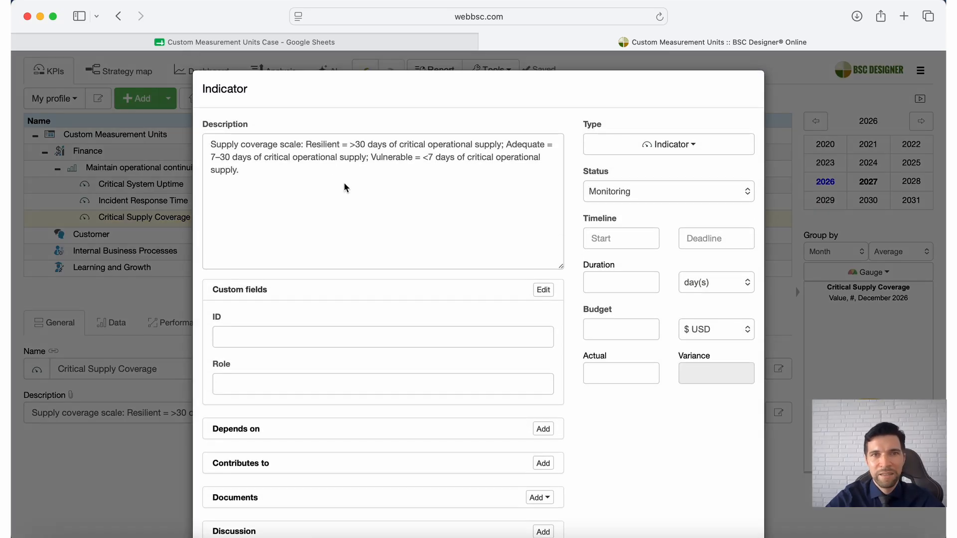
pyautogui.click(314, 179)
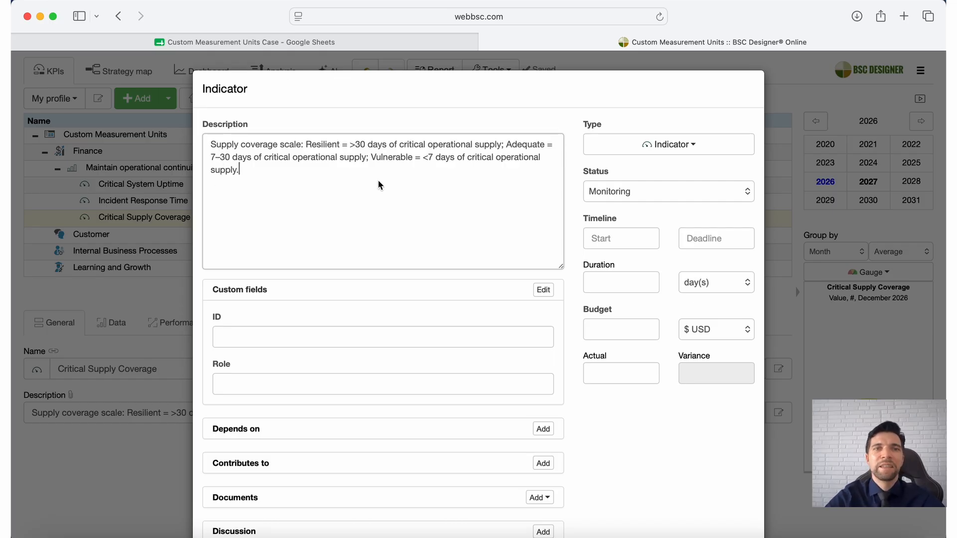
pyautogui.click(166, 354)
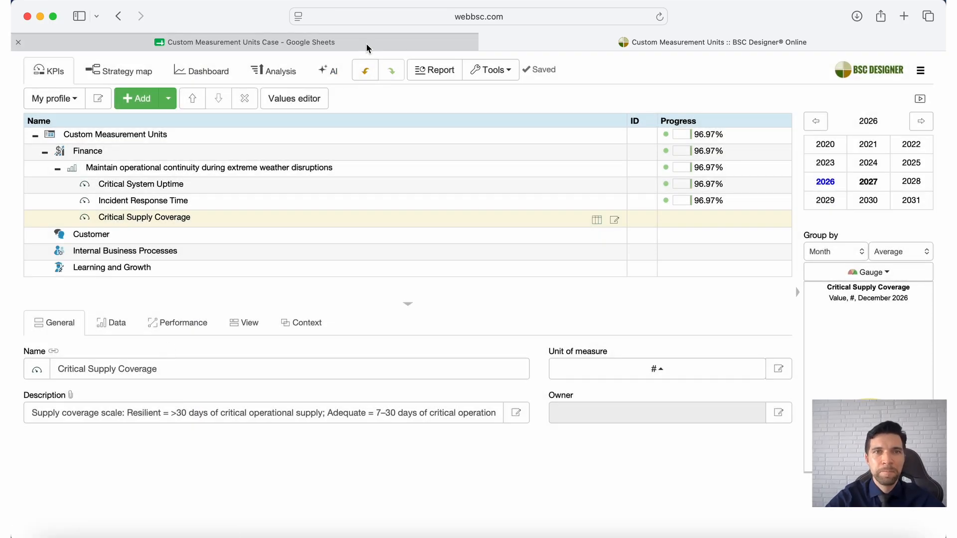
# Copy the name of the Critical Supply Coverage indicator and return to the AI assistant
pyautogui.click(333, 72)
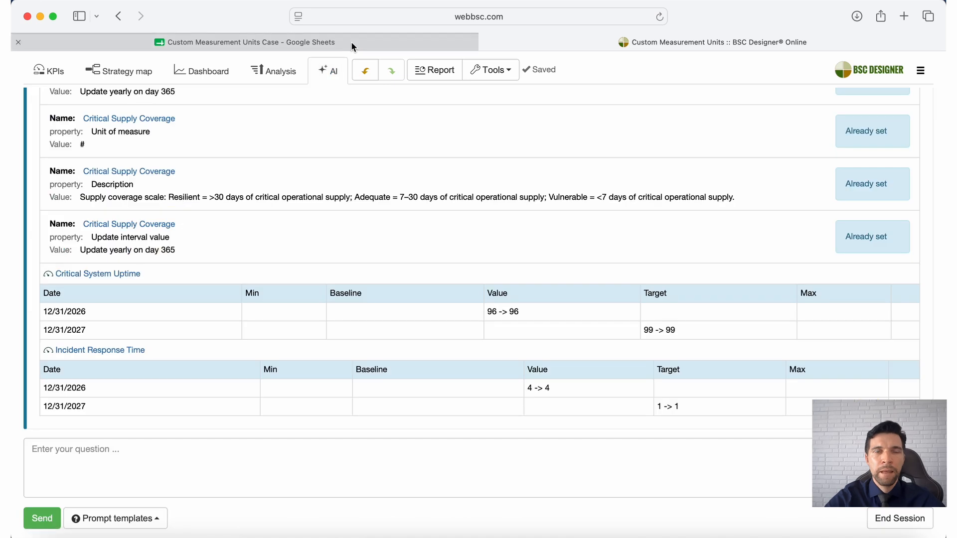
pyautogui.click(48, 71)
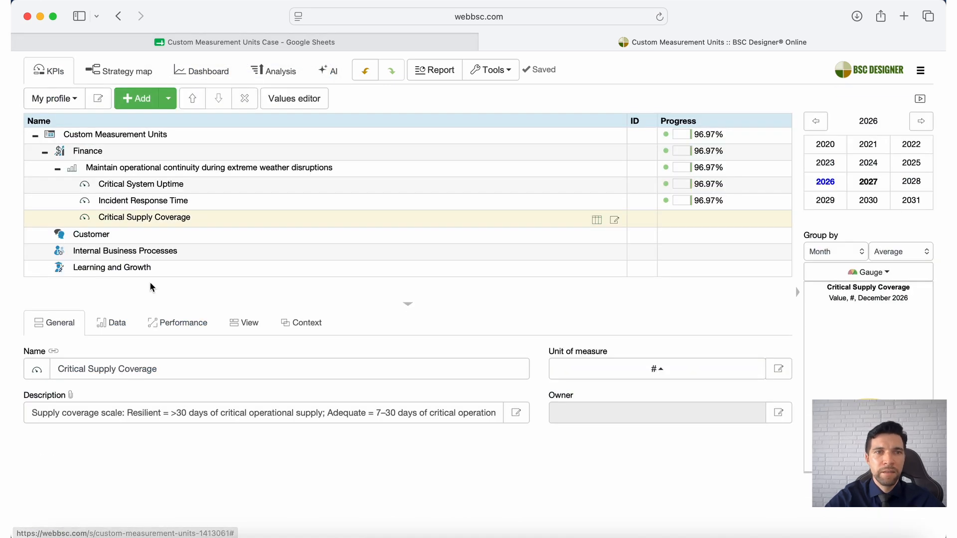
pyautogui.click(135, 371)
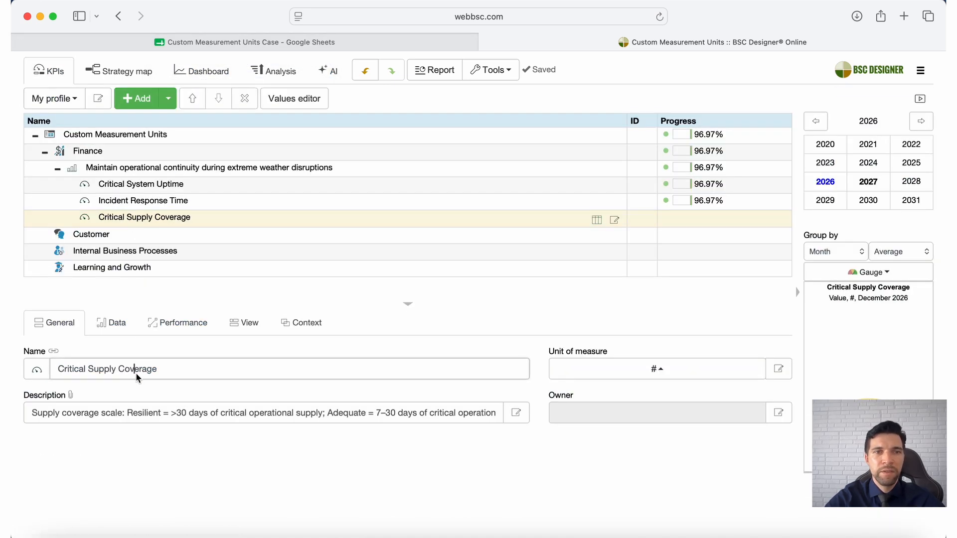
pyautogui.tripleClick(136, 373)
pyautogui.press('super+c')
pyautogui.click(342, 71)
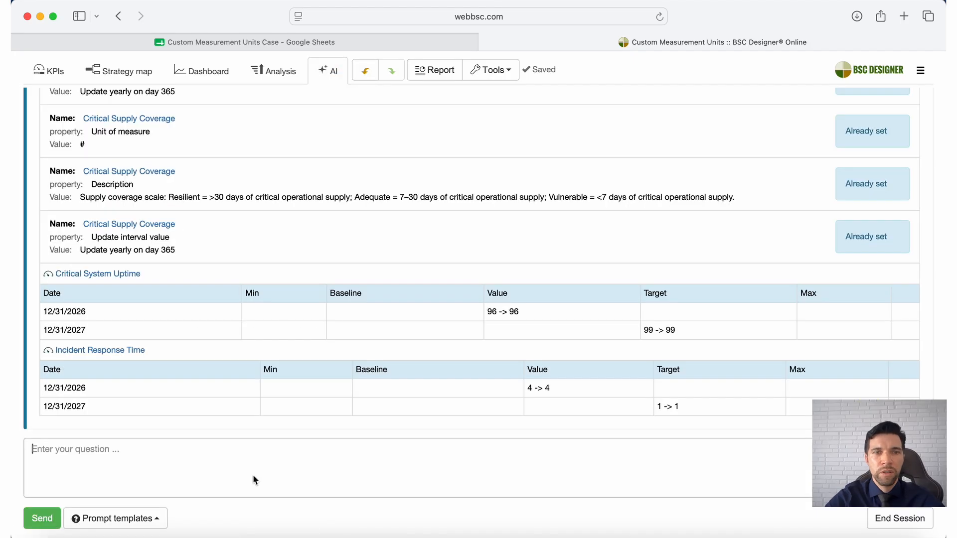
# Ask the AI assistant to "apply specific numeric values to "Critical Supply Coverage""
pyautogui.write('apply specific va')
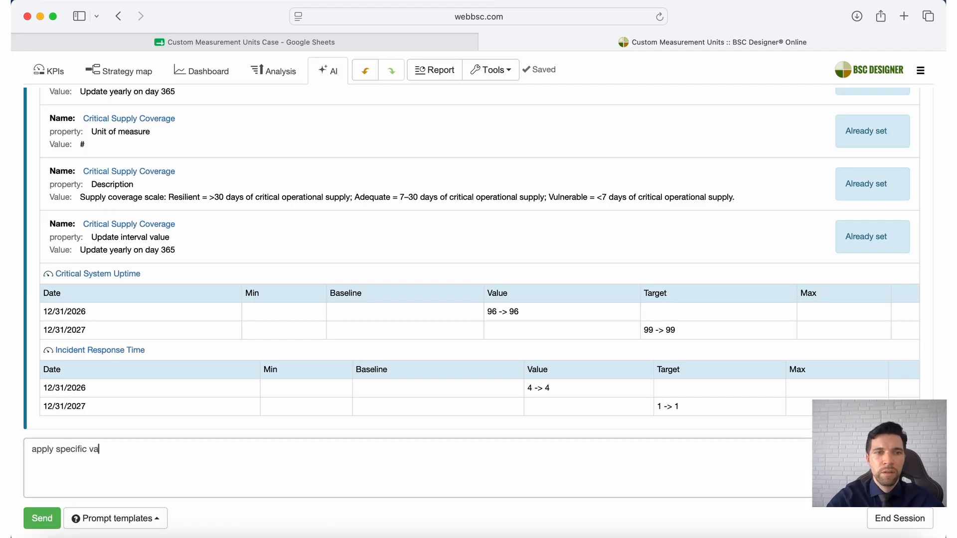
pyautogui.press('BackSpace')
pyautogui.press('BackSpace')
pyautogui.write('nb')
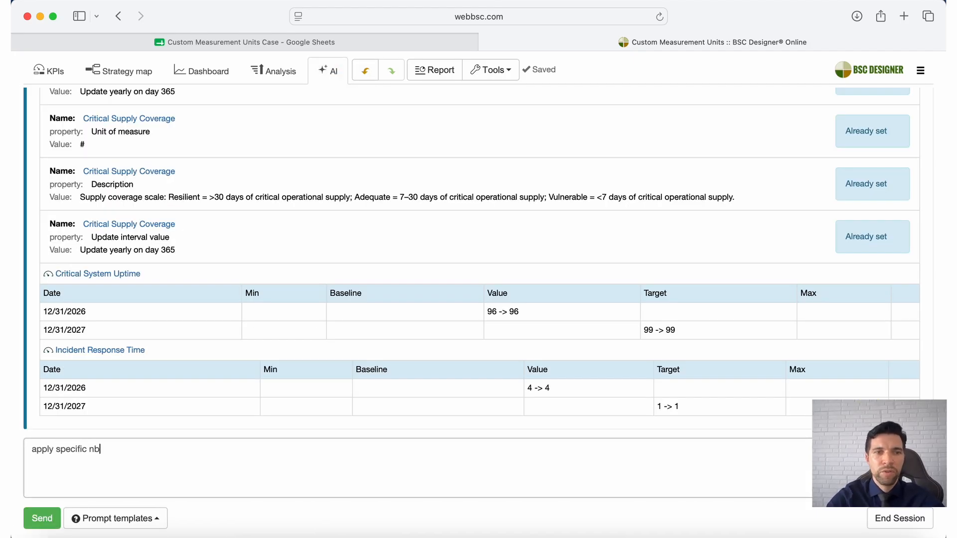
pyautogui.press('BackSpace')
pyautogui.write('umeric values to @')
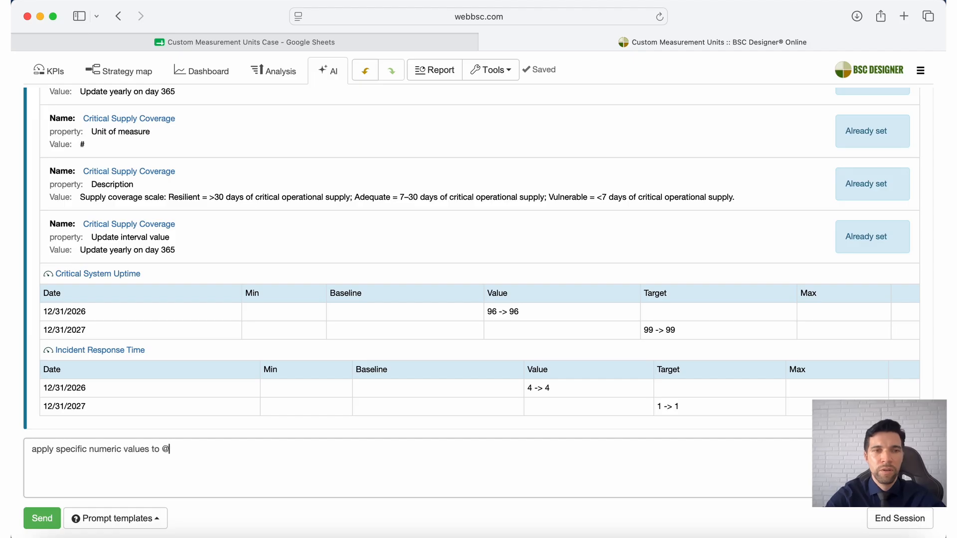
pyautogui.press('BackSpace')
pyautogui.write('"')
pyautogui.press('super+v')
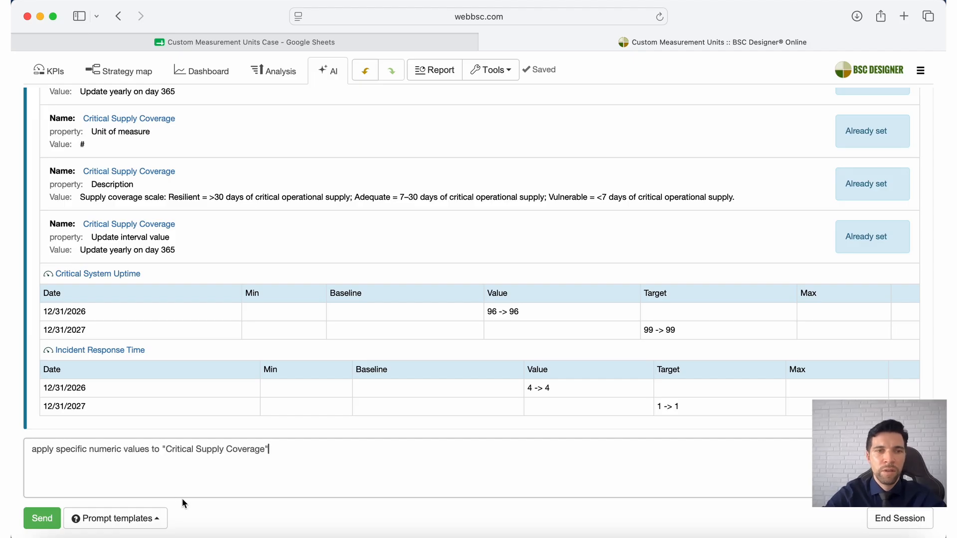
pyautogui.click(36, 519)
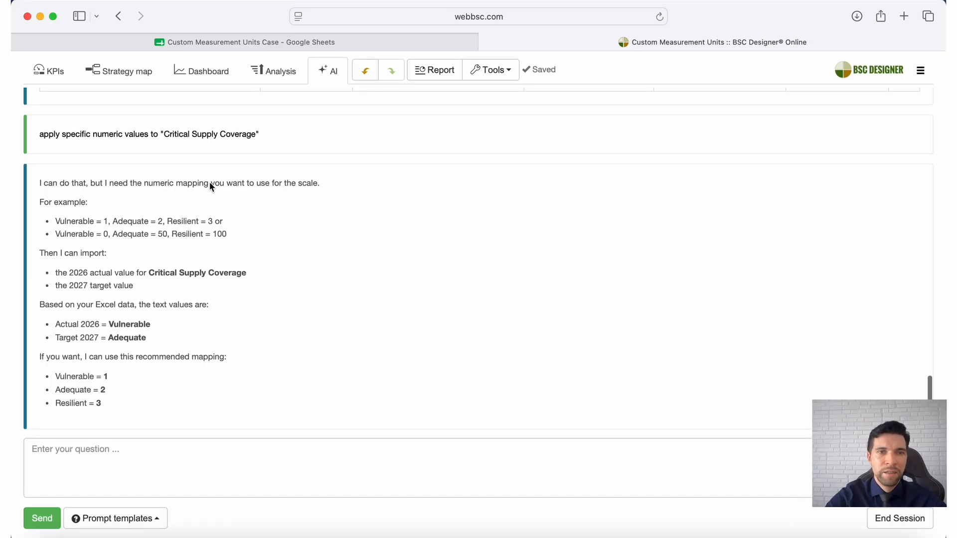
# Answer "yes, do it" to accept the AI's recommended mapping of Vulnerable = 1, Adequate = 2 and Resilient = 3, and review its proposal
pyautogui.click(145, 452)
pyautogui.write('yes, do it')
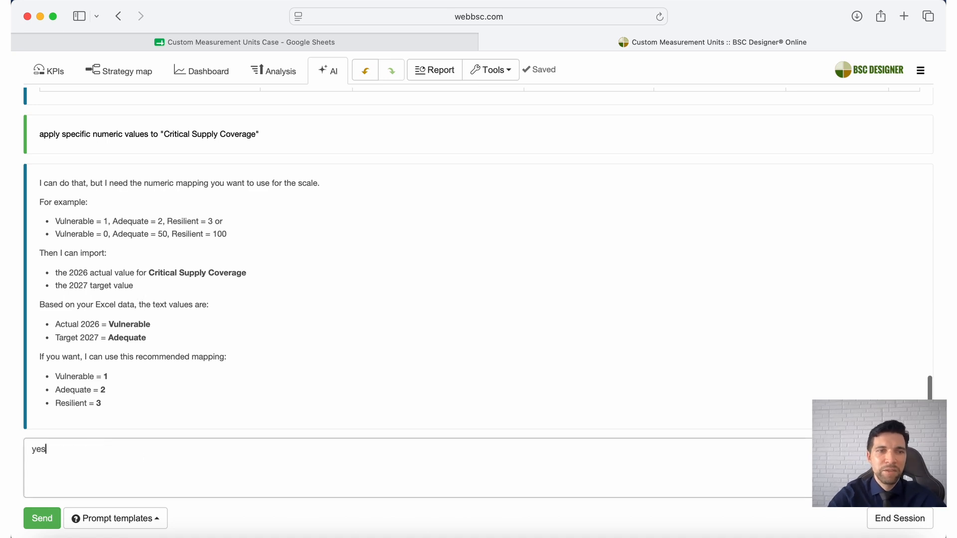
pyautogui.click(52, 517)
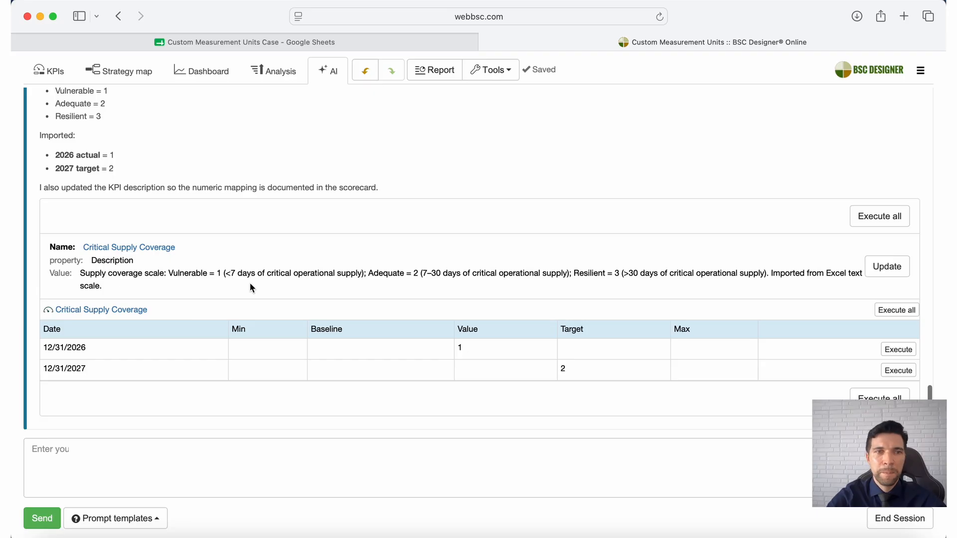
pyautogui.scroll(3, 250, 284)
# Copy the Resilient, Adequate and Vulnerable definitions in B9:C11 of the Google Sheets table and switch back to BSC Designer
pyautogui.click(325, 44)
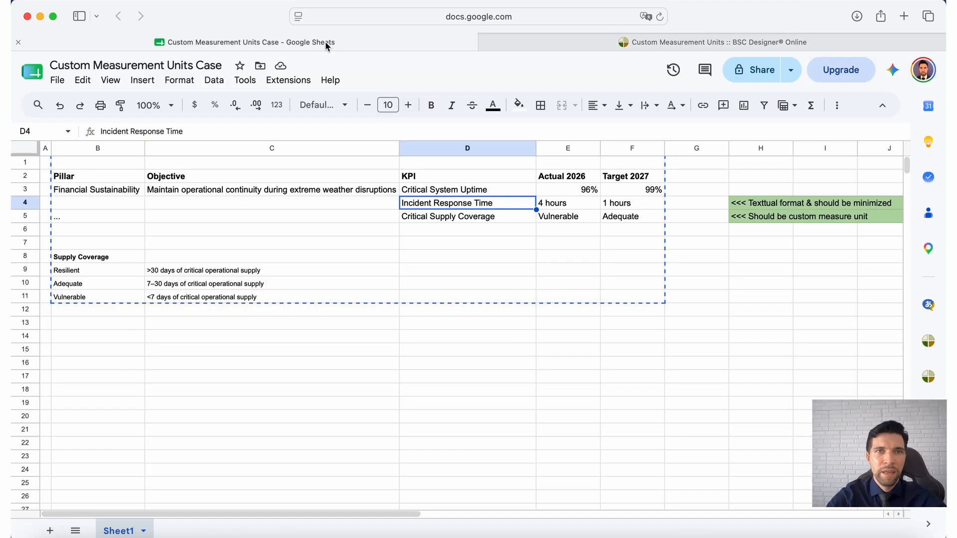
pyautogui.click(188, 270)
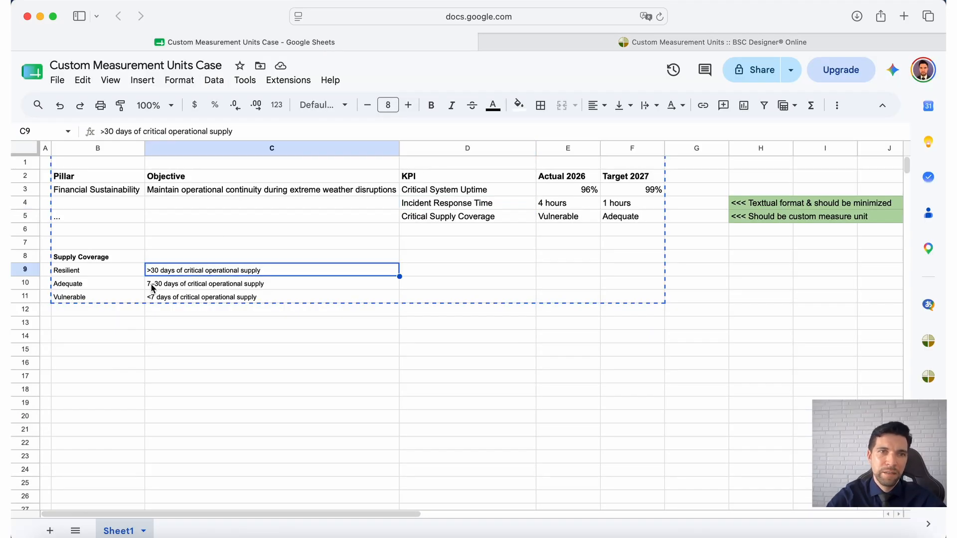
pyautogui.moveTo(88, 272); pyautogui.dragTo(175, 305)
pyautogui.press('super+c')
pyautogui.click(714, 46)
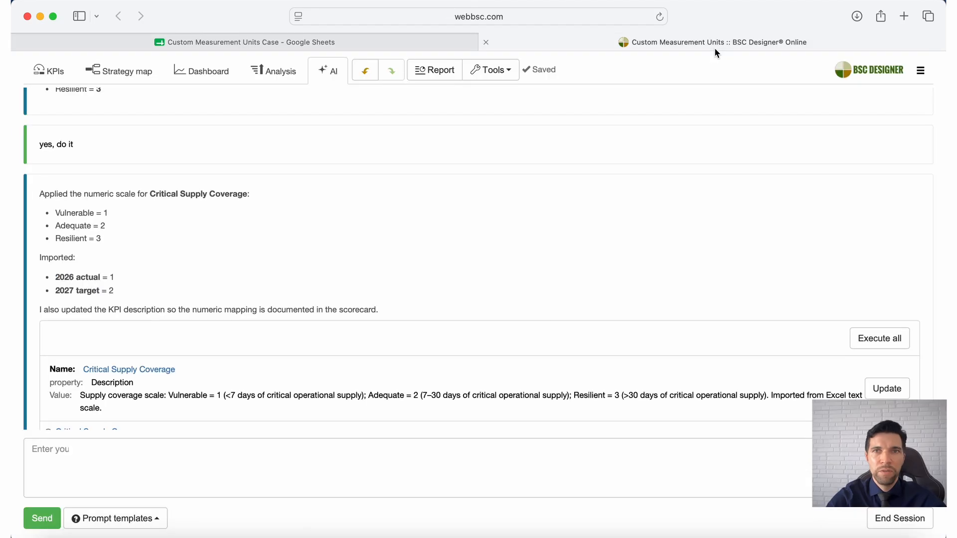
# Send the AI "no, use different mapping:" followed by the copied definitions of the three supply coverage levels
pyautogui.scroll(-5, 248, 279)
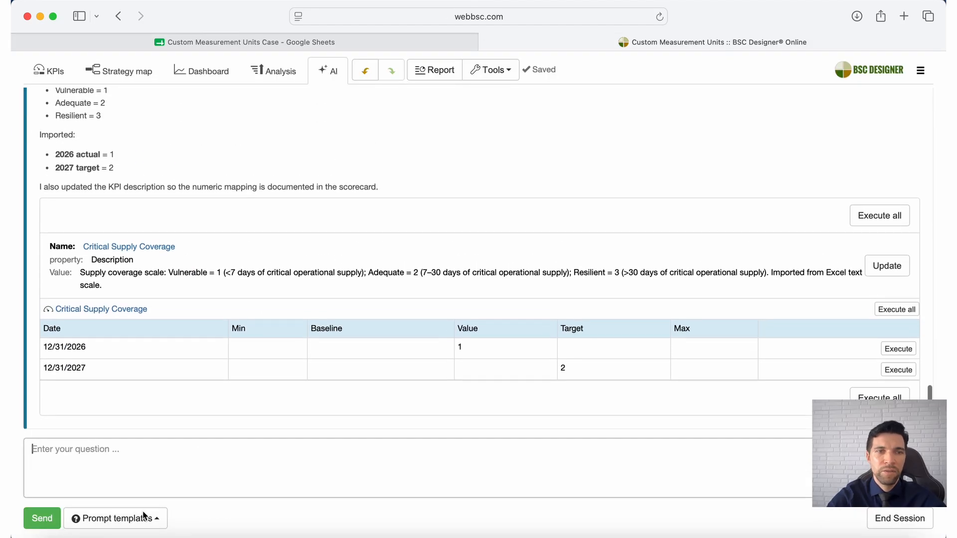
pyautogui.write('no, use diffe')
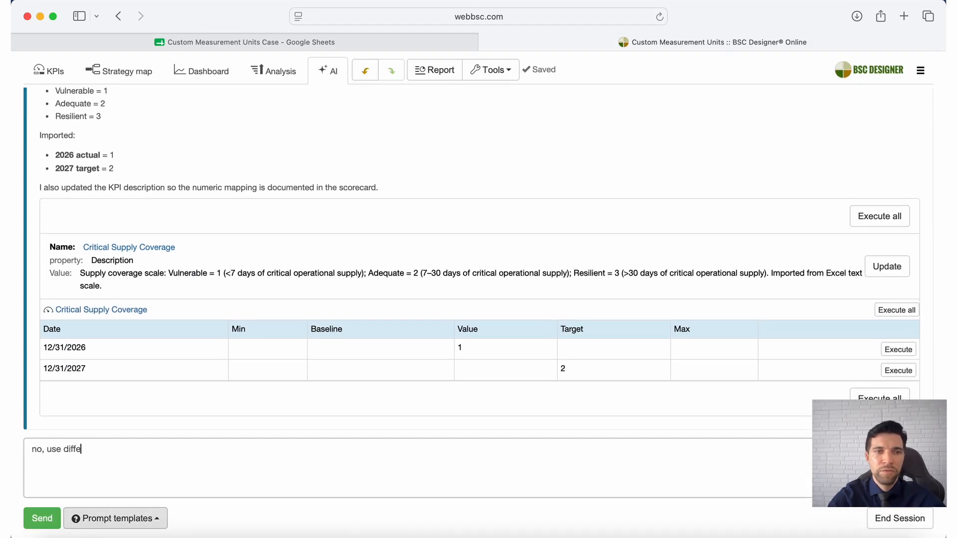
pyautogui.write('rent mapping:')
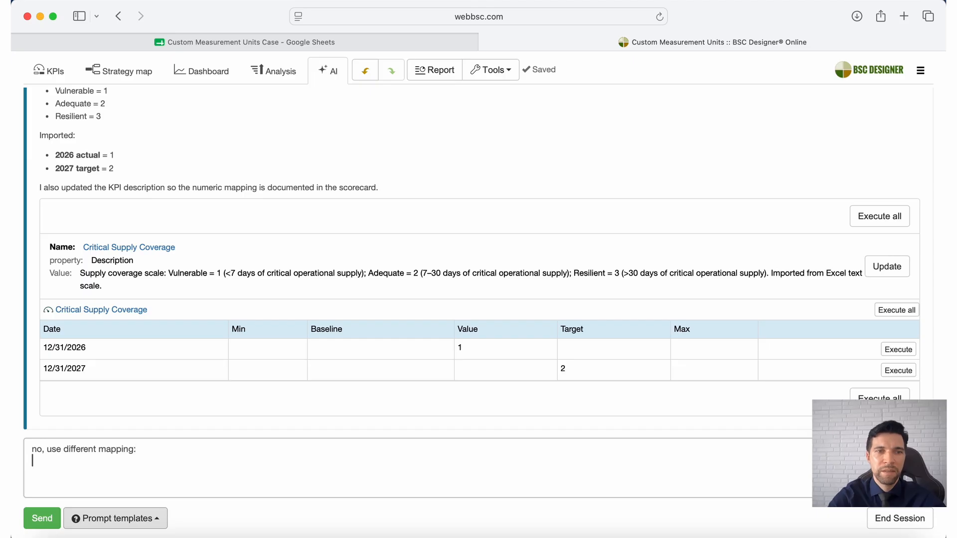
pyautogui.press('super+v')
pyautogui.press('Return')
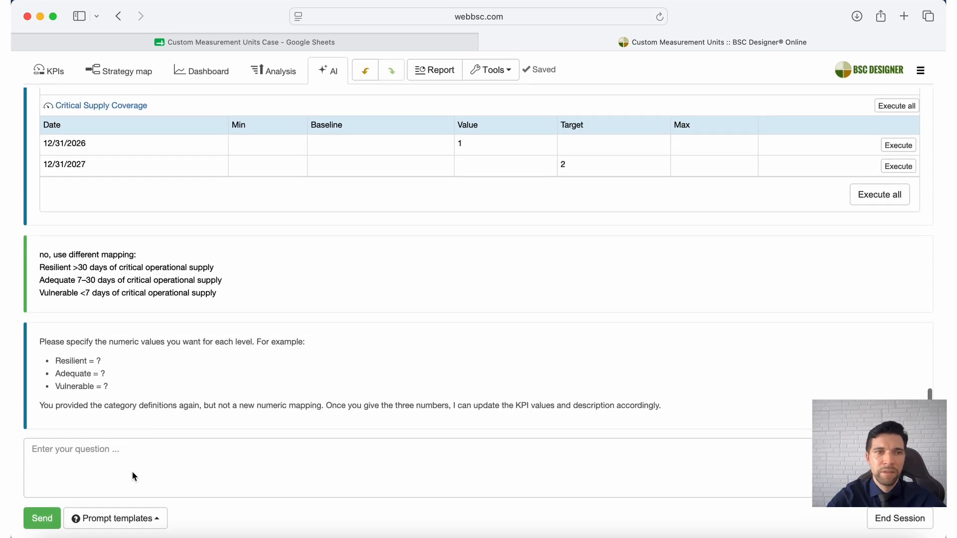
# Send the AI the numeric mapping Resilient = 30, Adequate = 7 and Vulnerable = 0 for the supply coverage levels
pyautogui.click(134, 474)
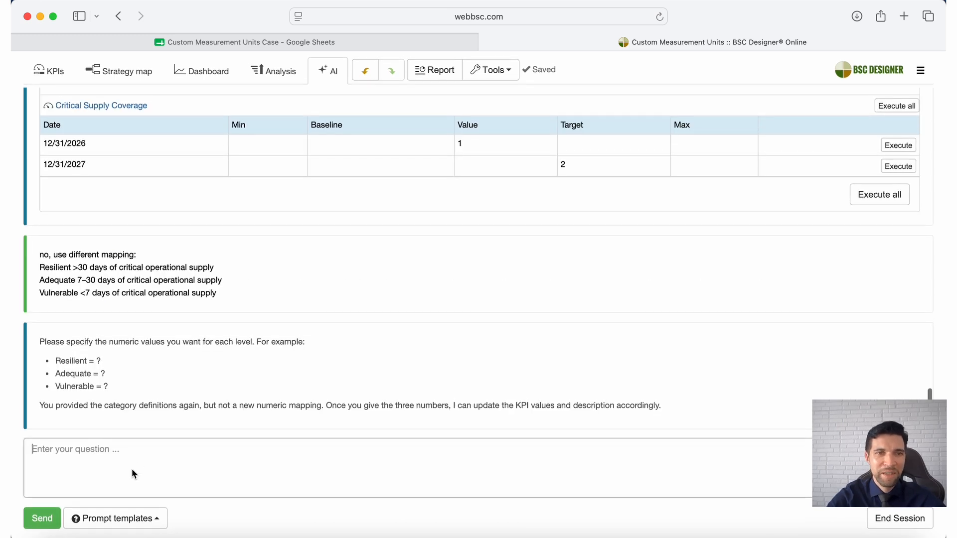
pyautogui.write('Resilient\t>30 days of critical operational supply Adequate\t7–30 days of critical operational supply Vulnerable\t<7 days of critical operational supply')
pyautogui.moveTo(72, 449); pyautogui.dragTo(225, 447)
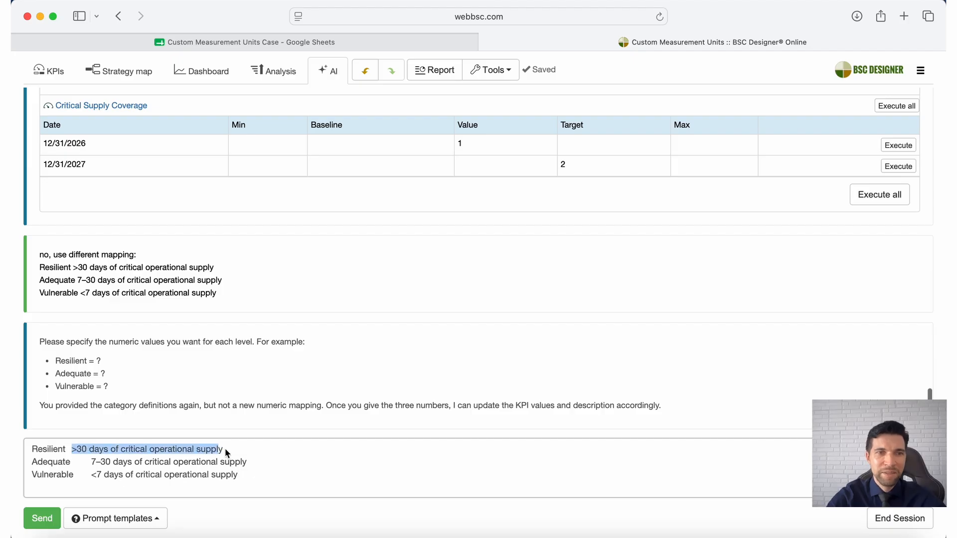
pyautogui.write('= 30')
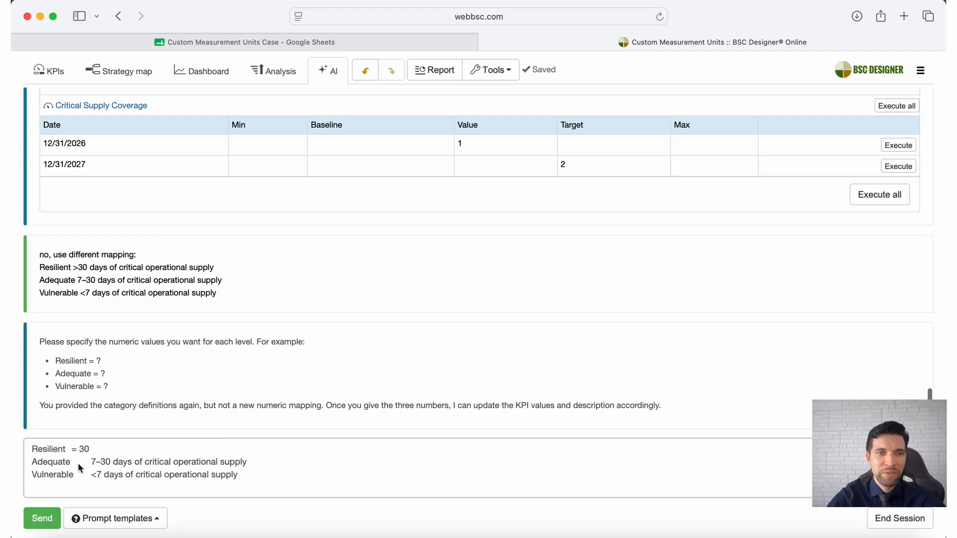
pyautogui.moveTo(77, 462); pyautogui.dragTo(306, 459)
pyautogui.write('= ')
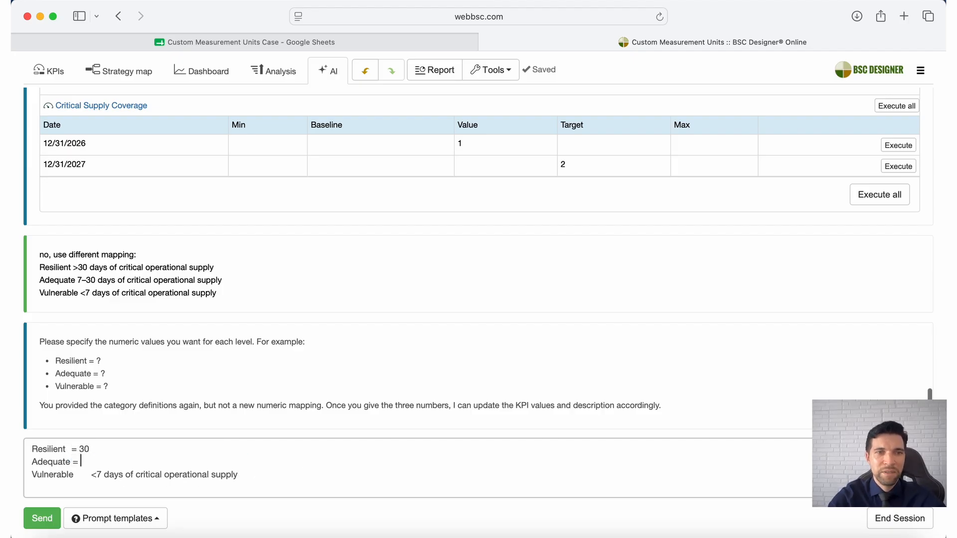
pyautogui.write('7')
pyautogui.moveTo(76, 476); pyautogui.dragTo(232, 479)
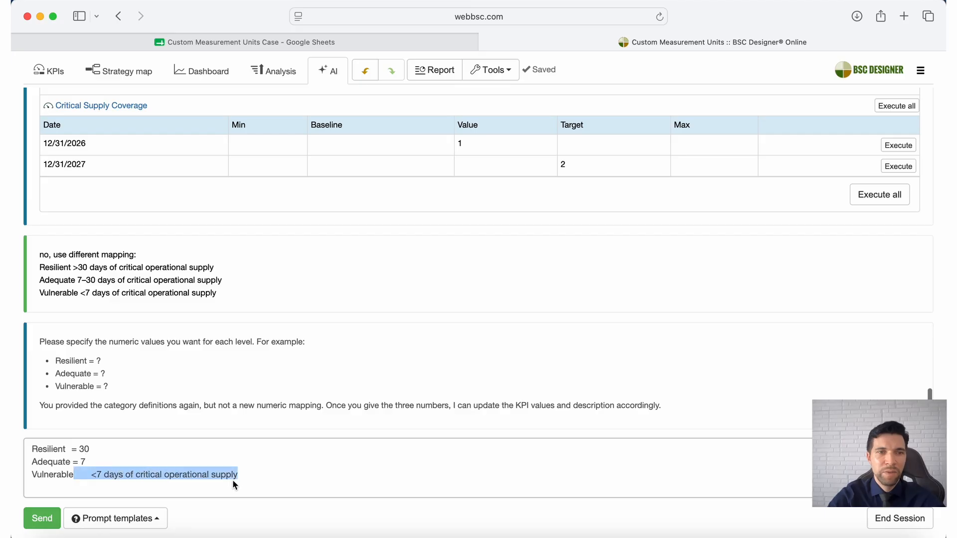
pyautogui.press('BackSpace')
pyautogui.write('=0')
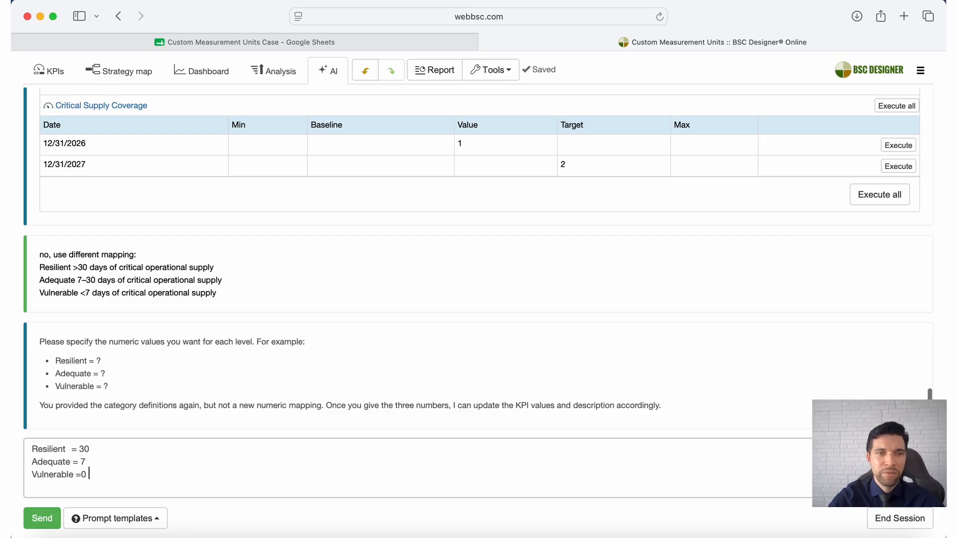
pyautogui.click(42, 518)
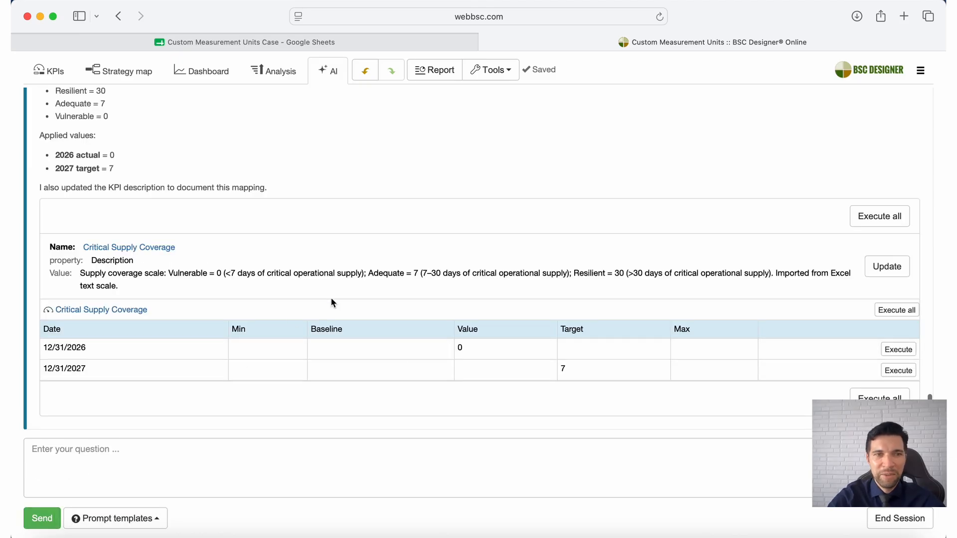
# Check the AI's proposed values against Critical Supply Coverage's Actual 2026 and Target 2027 cells in Google Sheets
pyautogui.click(426, 46)
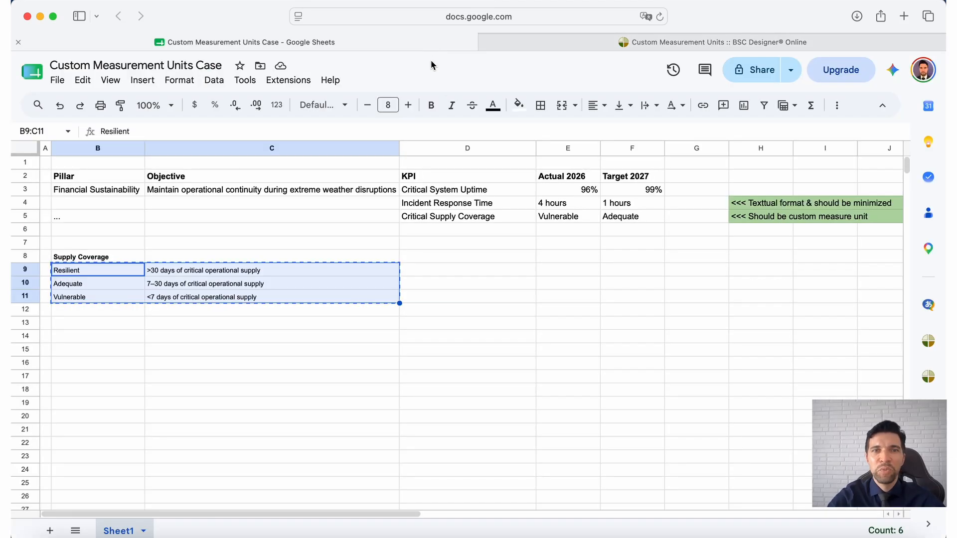
pyautogui.click(565, 221)
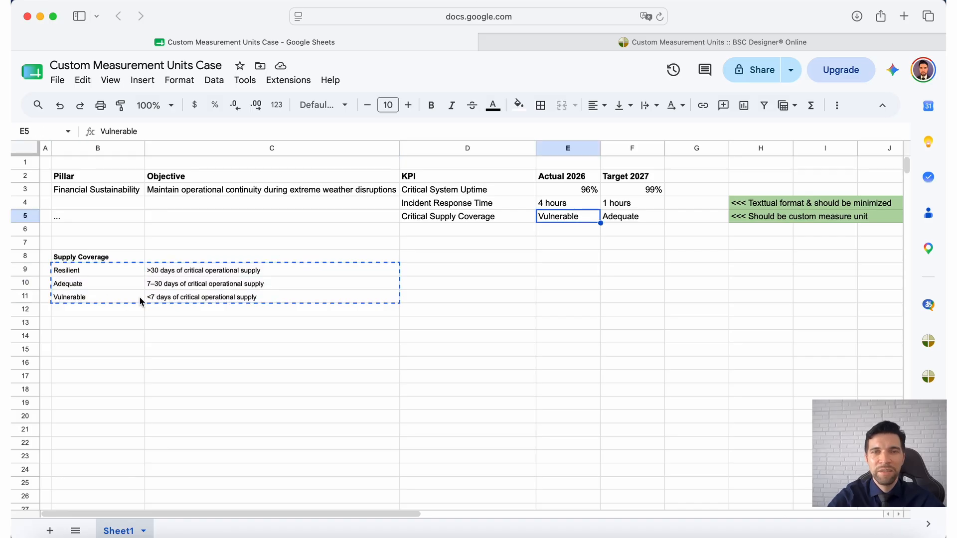
pyautogui.click(624, 223)
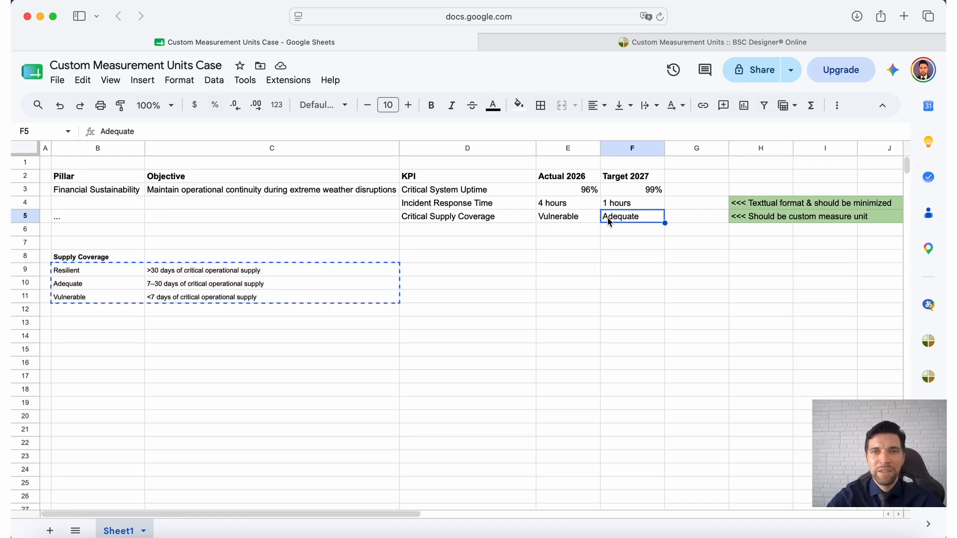
# Apply all the AI's proposed Critical Supply Coverage updates in BSC Designer and check the KPI's dated entries in the values editor
pyautogui.click(624, 42)
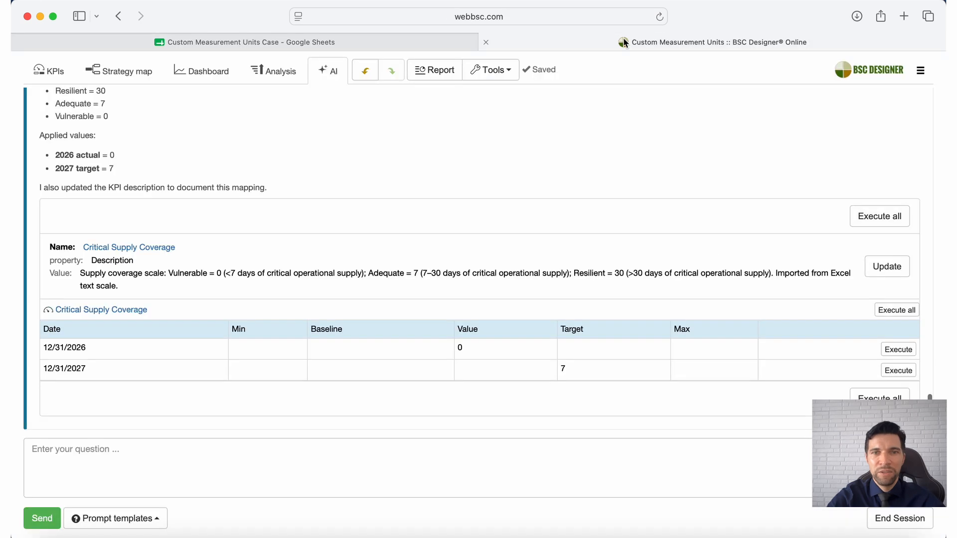
pyautogui.click(879, 403)
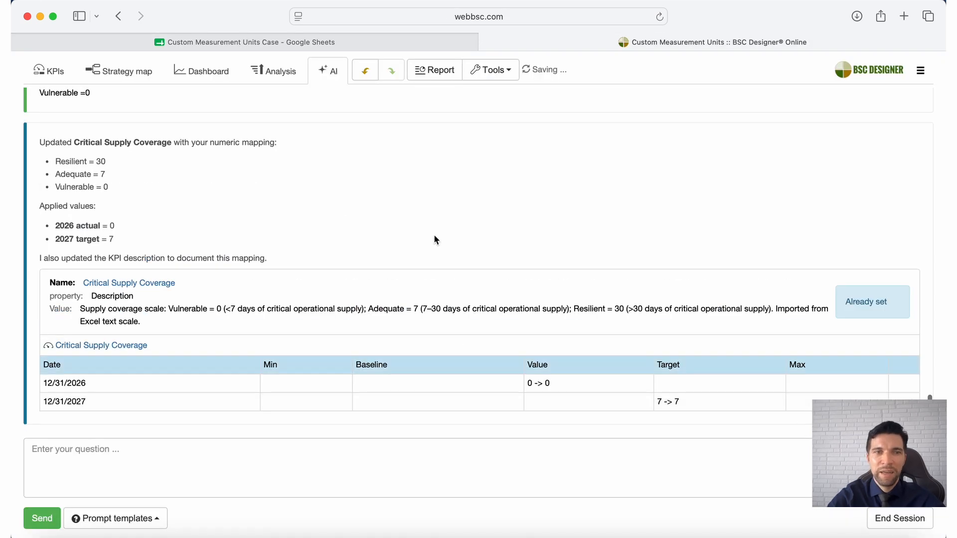
pyautogui.click(66, 71)
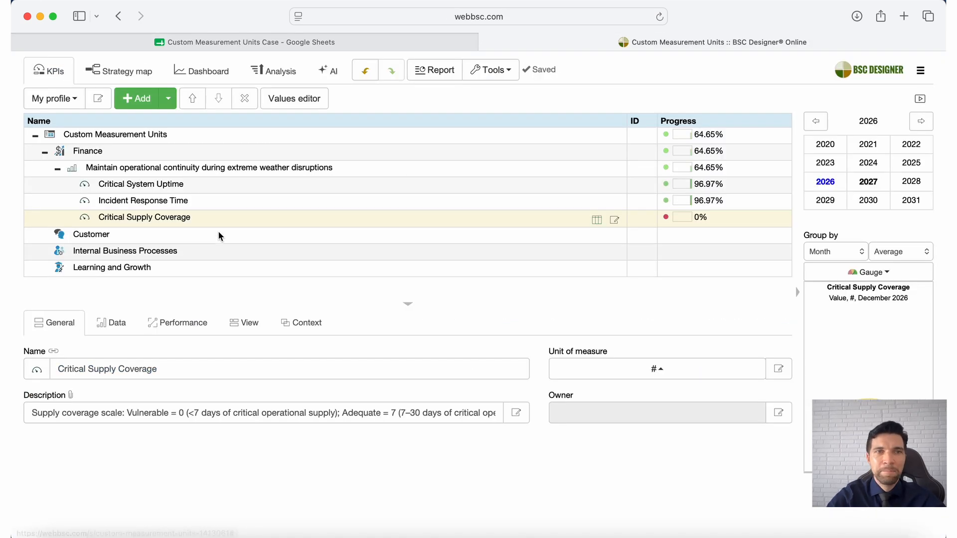
pyautogui.doubleClick(196, 216)
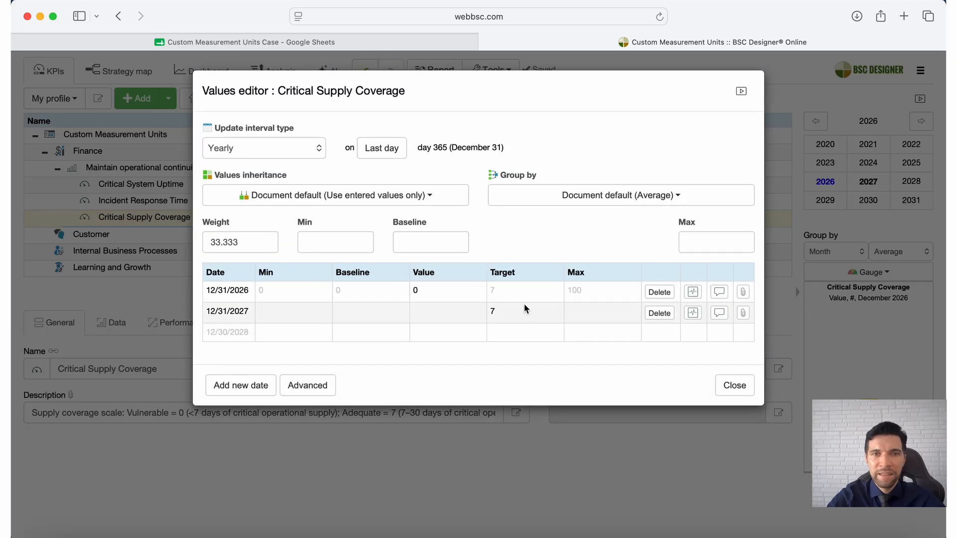
pyautogui.press('Escape')
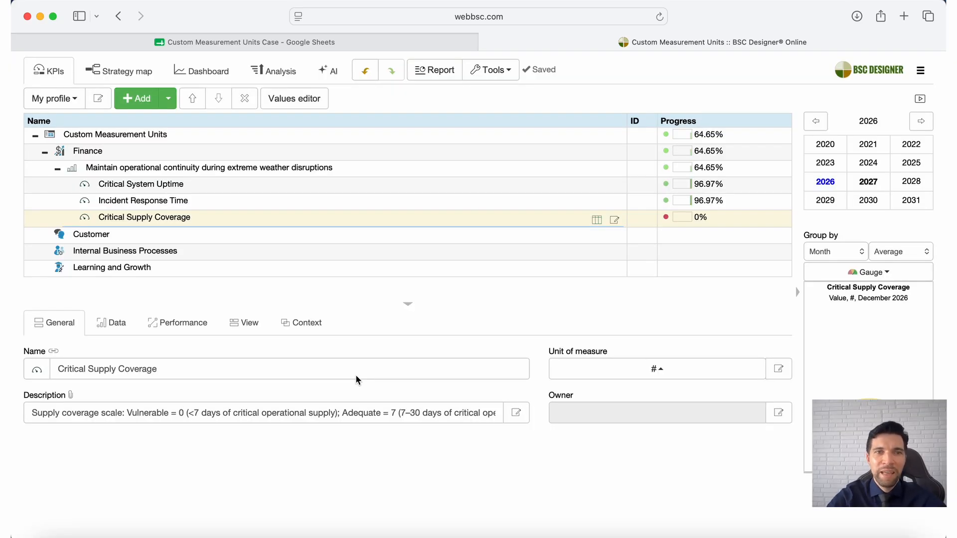
# Review Critical Supply Coverage's Actual 2026 cell and the three supply coverage levels in Google Sheets, and return to BSC Designer
pyautogui.click(324, 43)
pyautogui.click(554, 220)
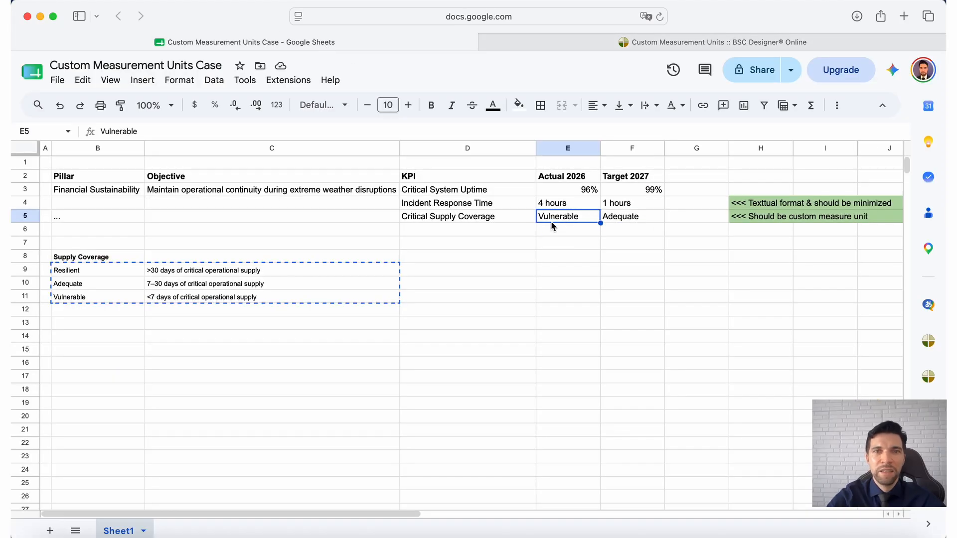
pyautogui.click(113, 272)
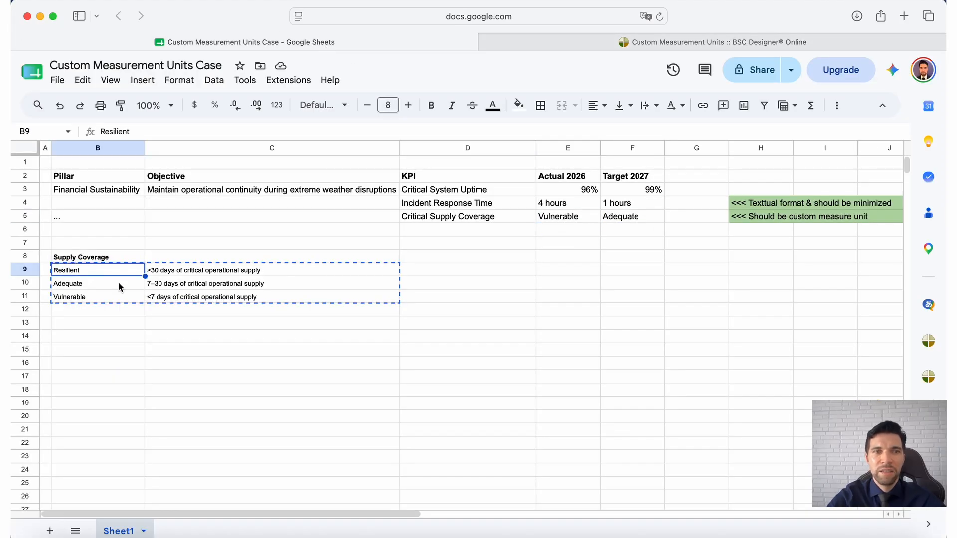
pyautogui.click(82, 296)
pyautogui.click(80, 283)
pyautogui.click(80, 297)
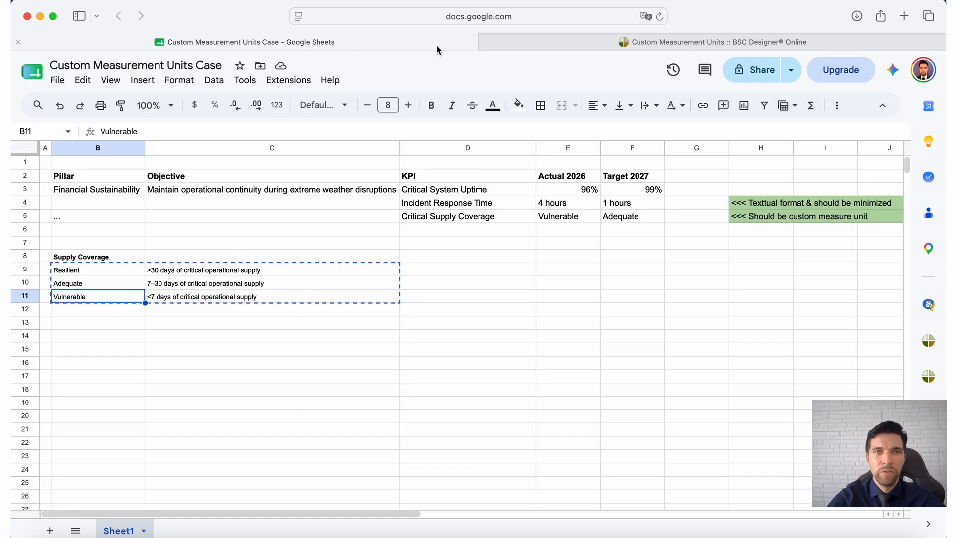
pyautogui.click(583, 40)
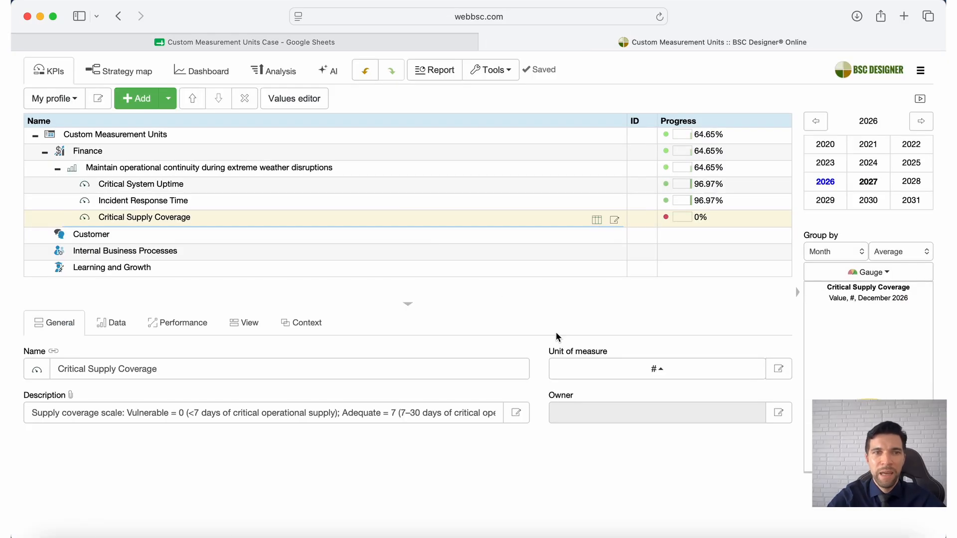
# Copy the heading in B8 of the Google Sheets table and create a custom measure unit named Supply Coverage in BSC Designer
pyautogui.click(410, 44)
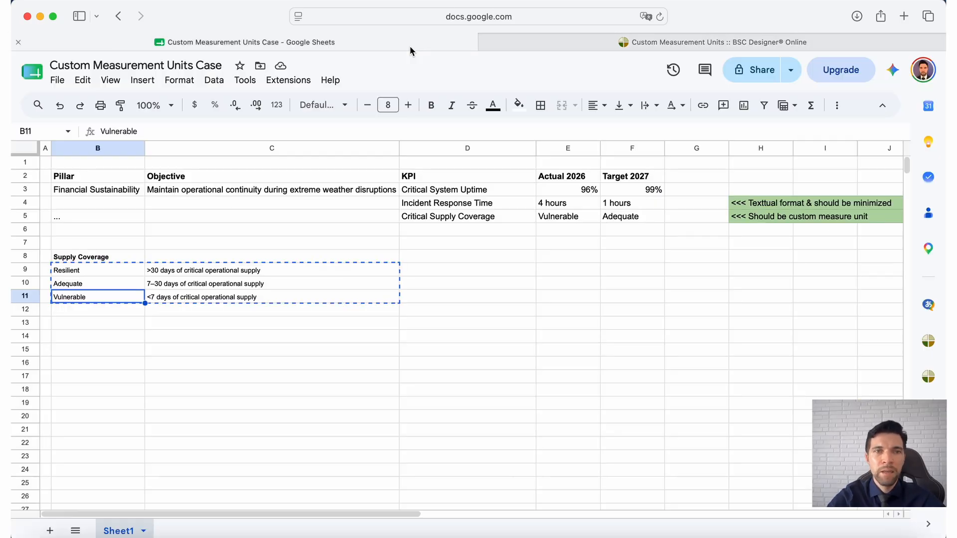
pyautogui.click(91, 256)
pyautogui.hotkey('ctrl', 'c')
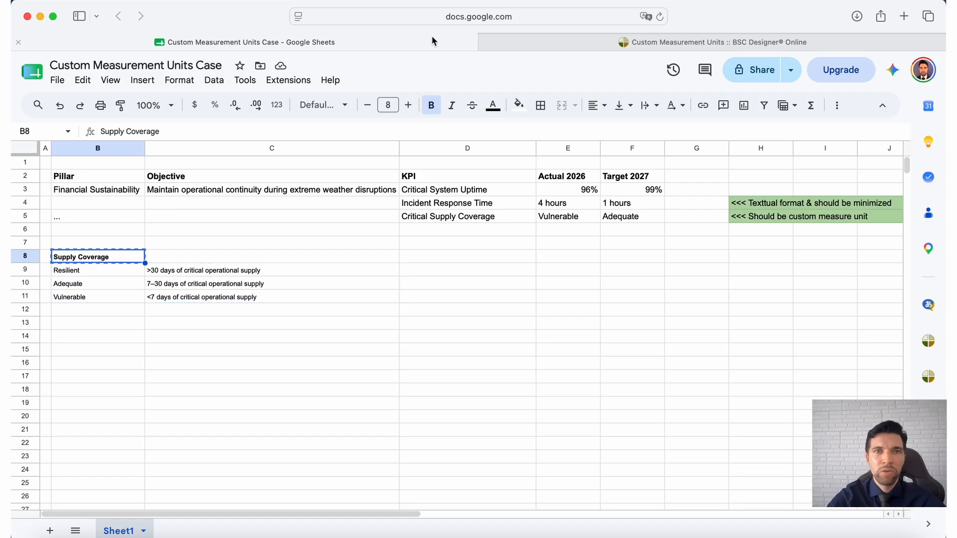
pyautogui.click(620, 44)
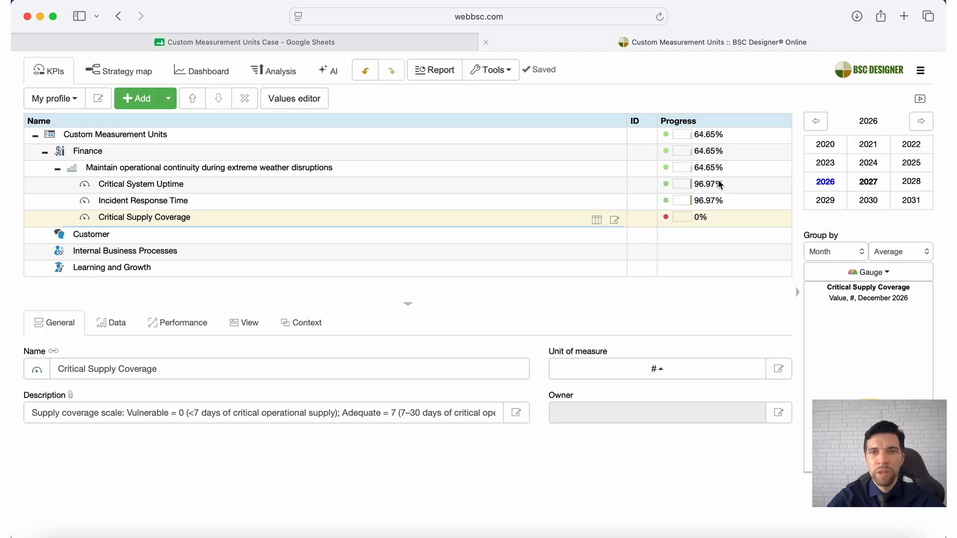
pyautogui.click(779, 369)
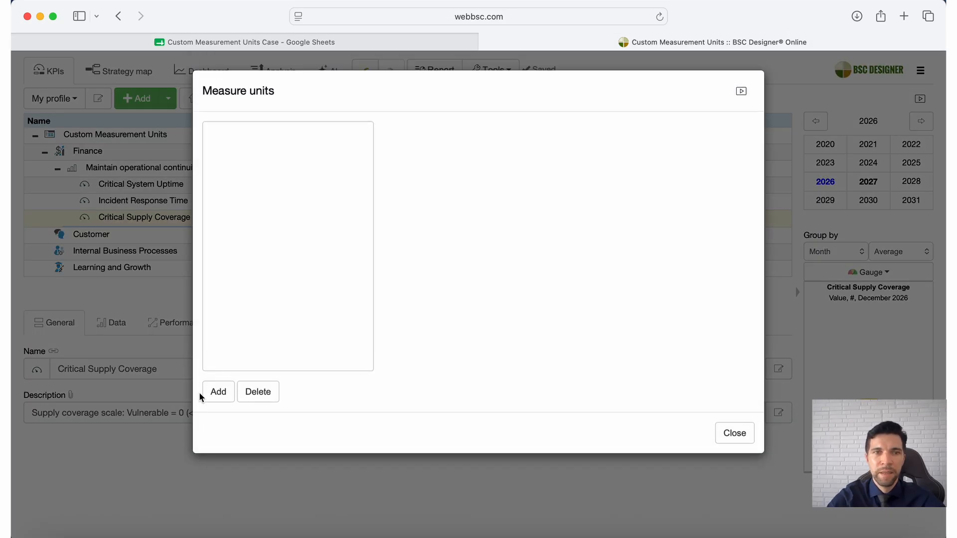
pyautogui.click(218, 392)
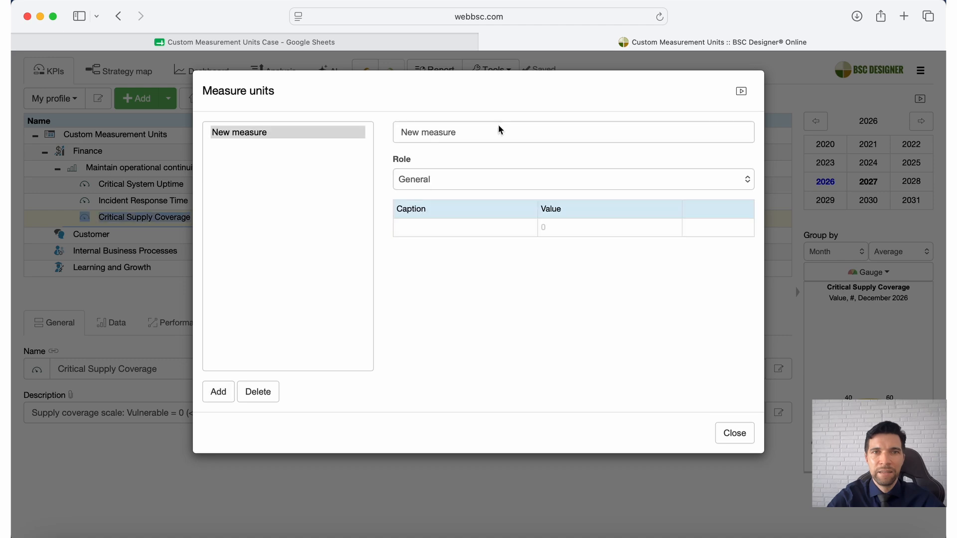
pyautogui.tripleClick(456, 132)
pyautogui.press('super+v')
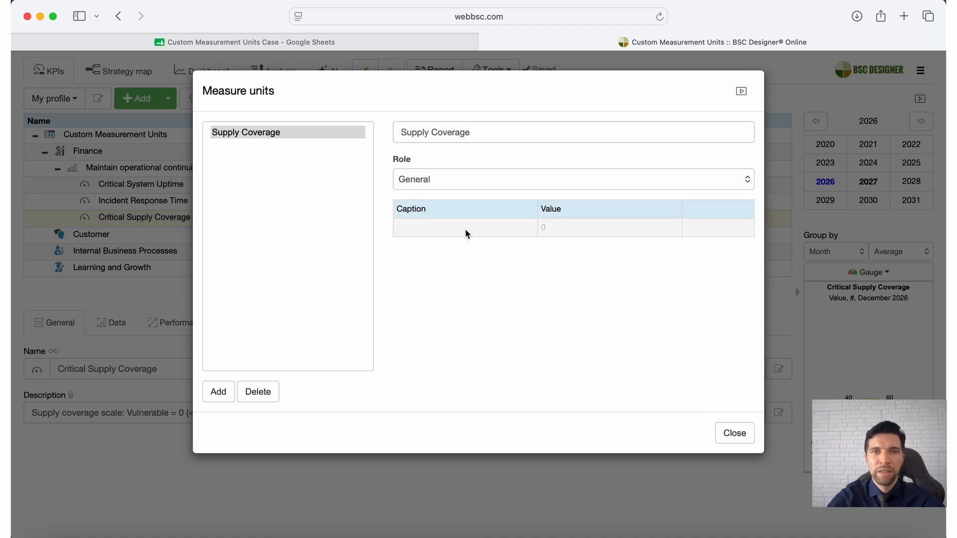
# Copy Vulnerable from B11 in Google Sheets and add it to the Supply Coverage unit with value 0
pyautogui.click(355, 43)
pyautogui.click(98, 297)
pyautogui.press('super+c')
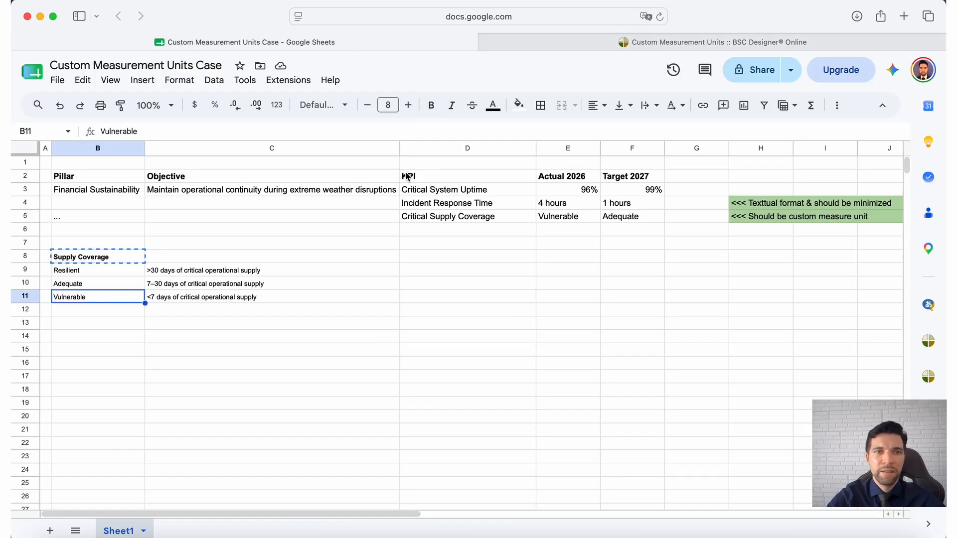
pyautogui.click(686, 44)
pyautogui.click(454, 226)
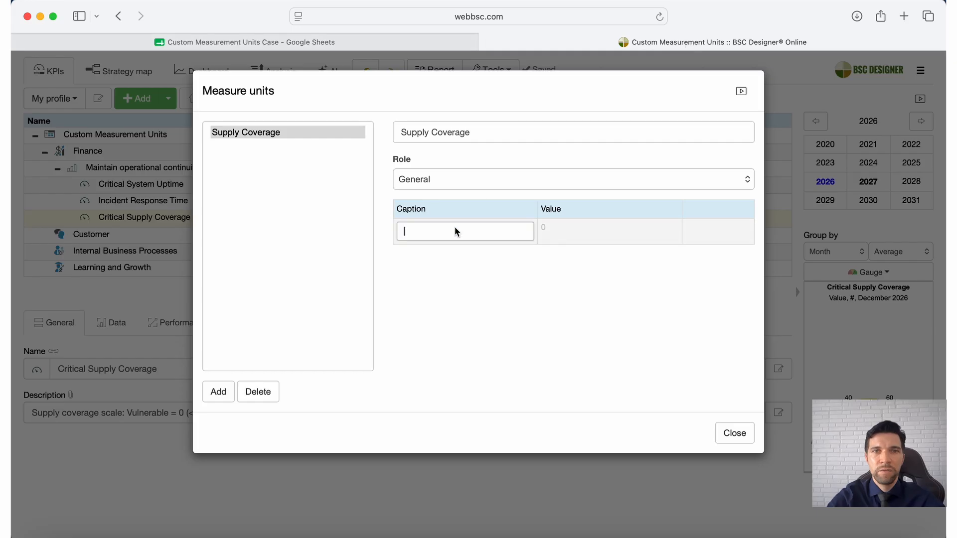
pyautogui.press('super+v')
pyautogui.press('Return')
# Copy Adequate from B10 in Google Sheets and add it to the Supply Coverage unit with value 7
pyautogui.click(485, 248)
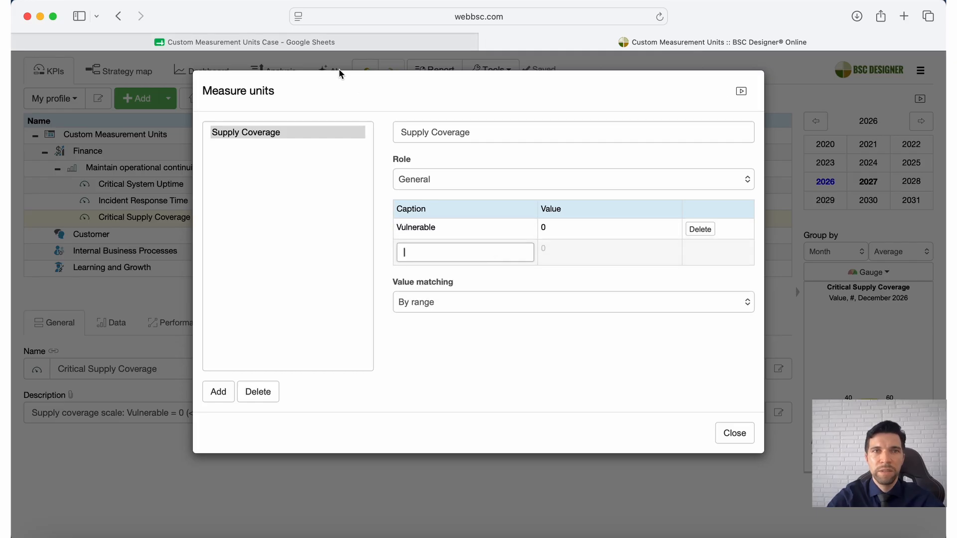
pyautogui.click(320, 43)
pyautogui.click(118, 282)
pyautogui.press('super+c')
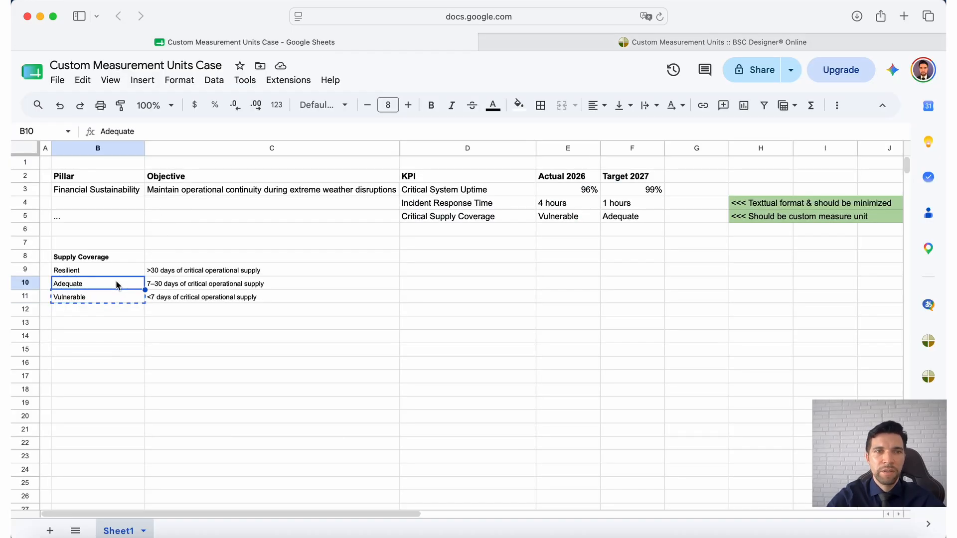
pyautogui.click(689, 46)
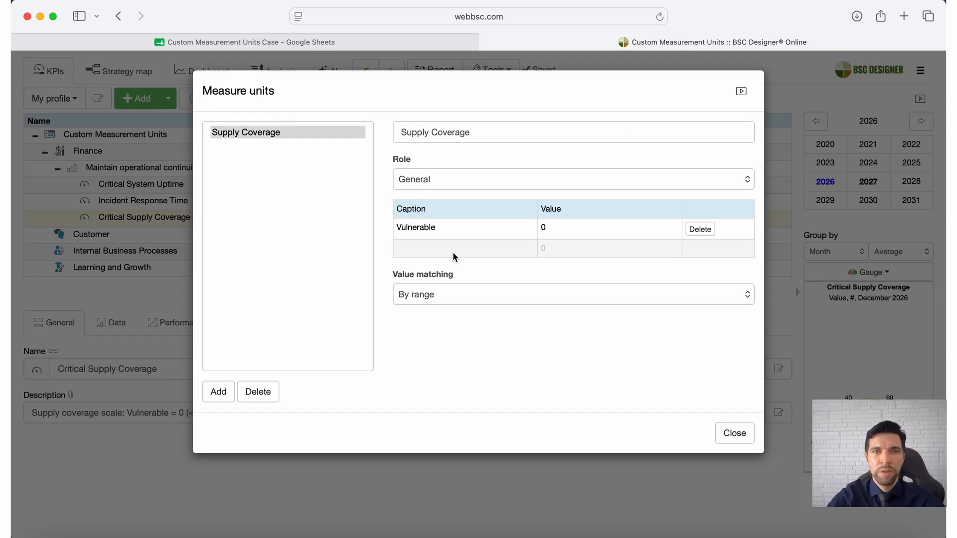
pyautogui.click(439, 247)
pyautogui.press('super+v')
pyautogui.press('Return')
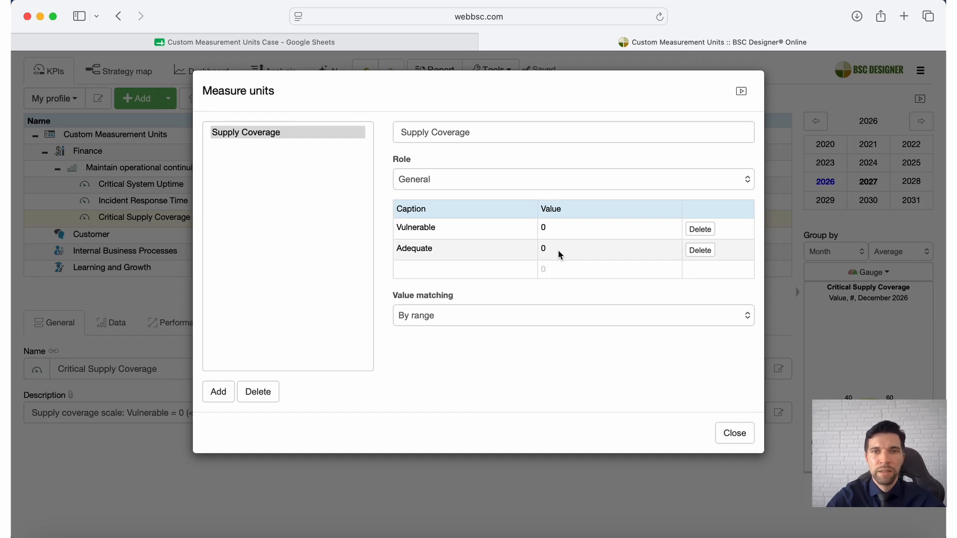
pyautogui.click(559, 251)
pyautogui.press('BackSpace')
pyautogui.write('1')
# Copy Resilient from B9 in Google Sheets and add it to the Supply Coverage unit with value 30
pyautogui.click(370, 46)
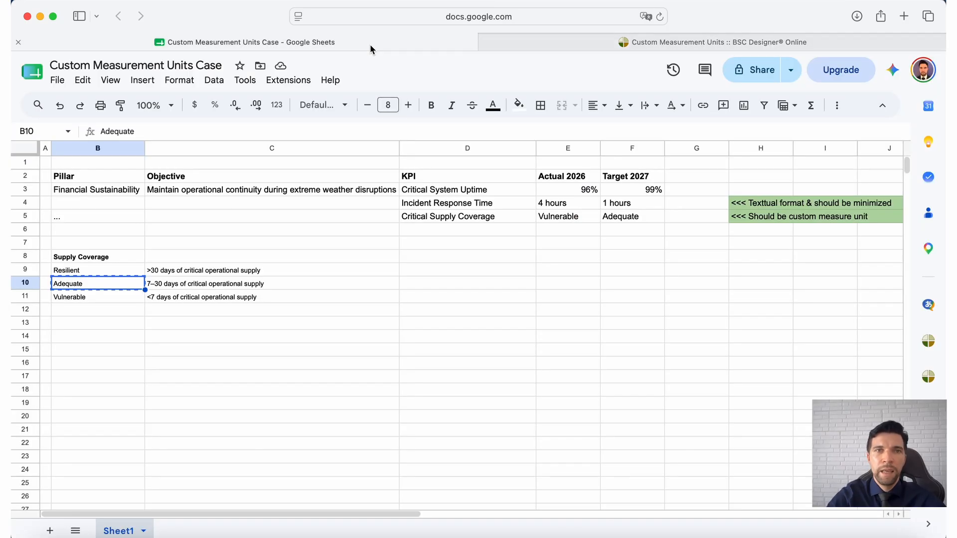
pyautogui.click(103, 271)
pyautogui.press('super+c')
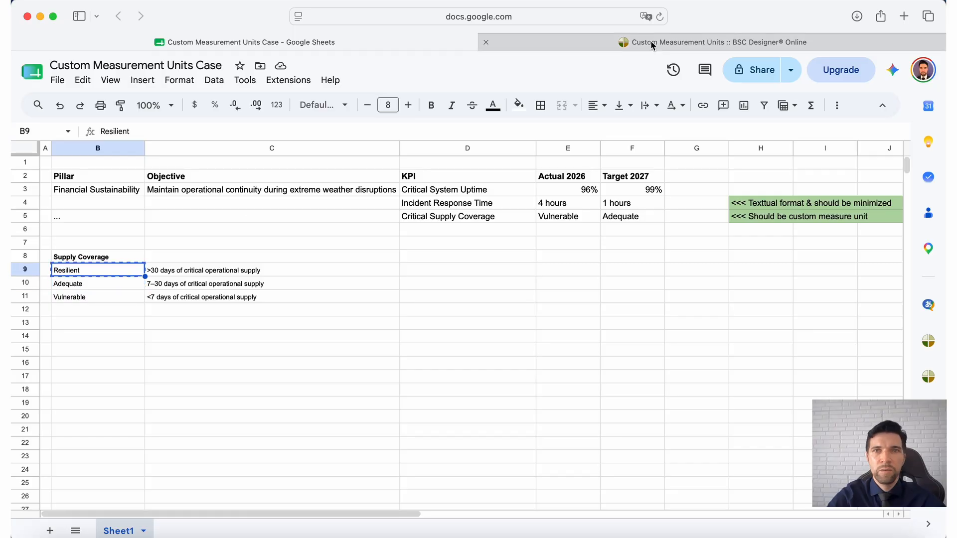
pyautogui.click(651, 45)
pyautogui.click(551, 250)
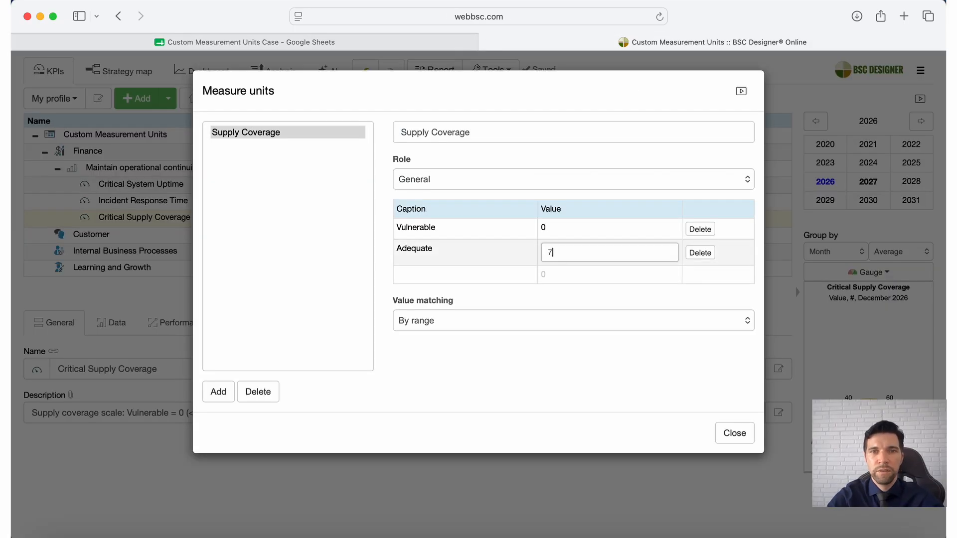
pyautogui.click(557, 267)
pyautogui.click(469, 270)
pyautogui.press('super+v')
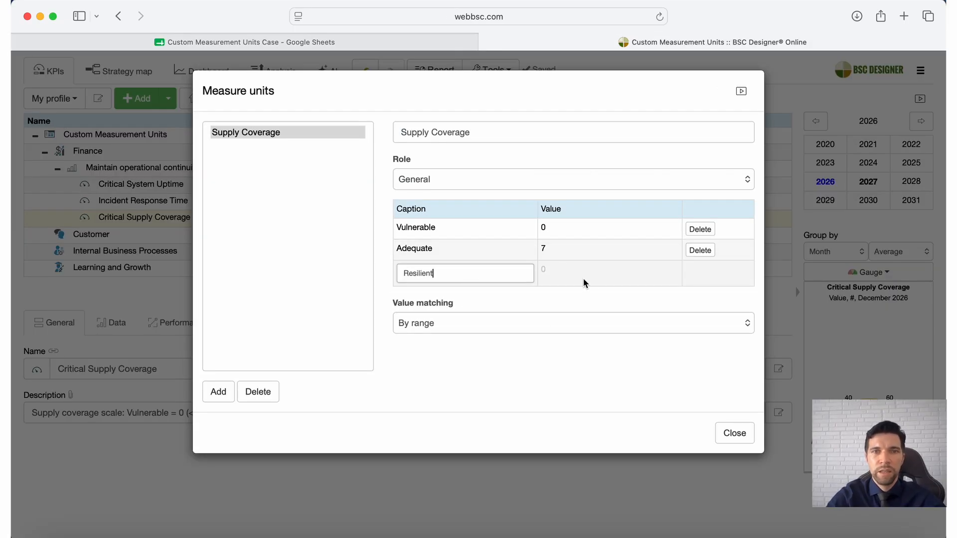
pyautogui.click(583, 278)
pyautogui.click(569, 275)
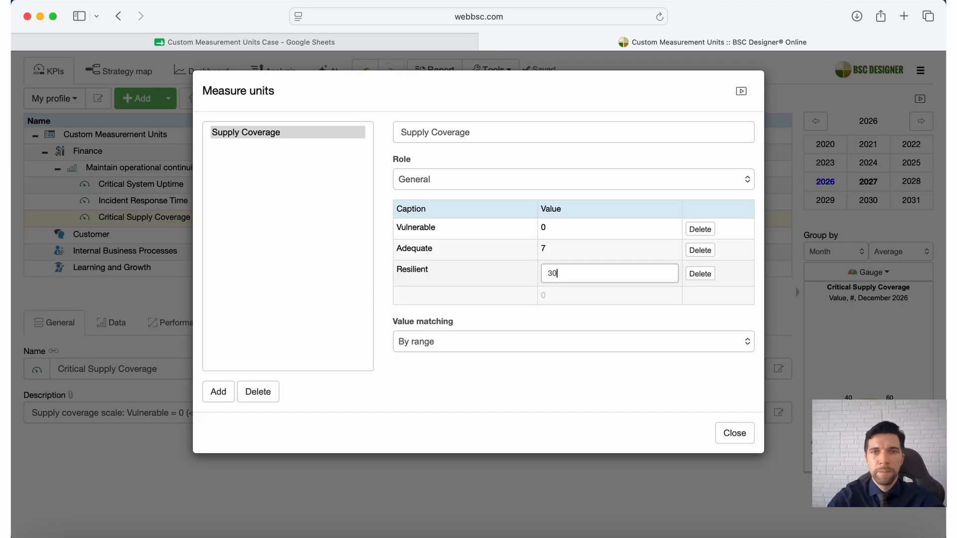
pyautogui.press('Return')
# Review the Supply Coverage unit's value matching options, keep By range and close the measure units editor
pyautogui.click(468, 341)
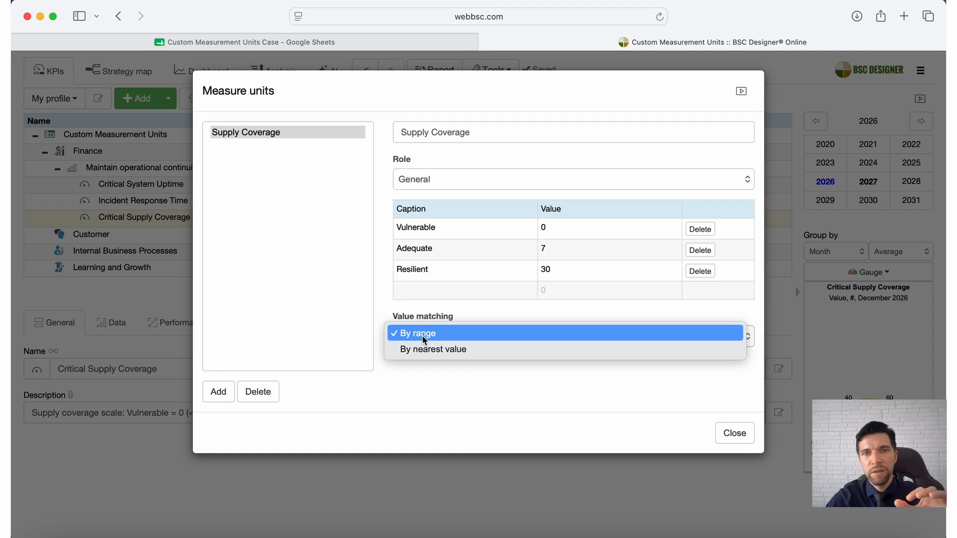
pyautogui.click(553, 404)
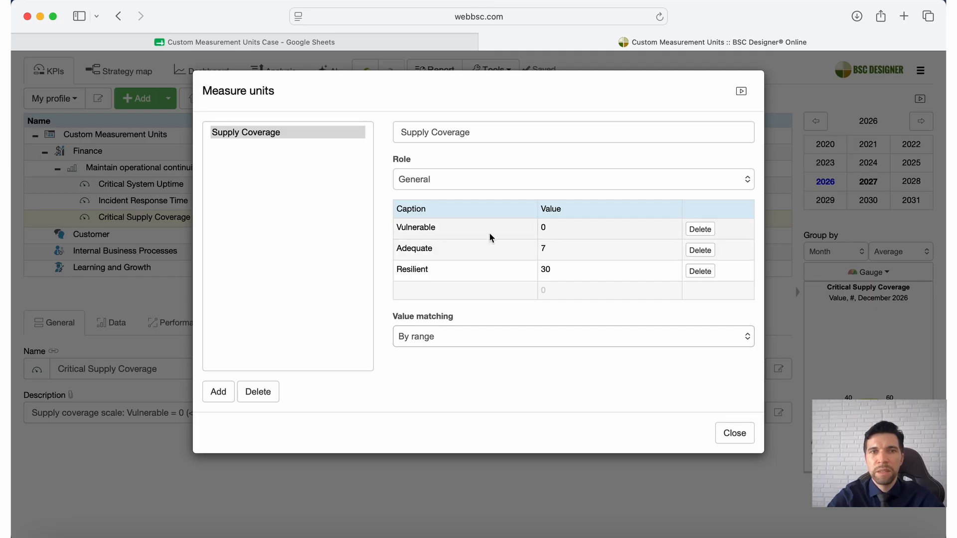
pyautogui.click(417, 230)
pyautogui.click(524, 387)
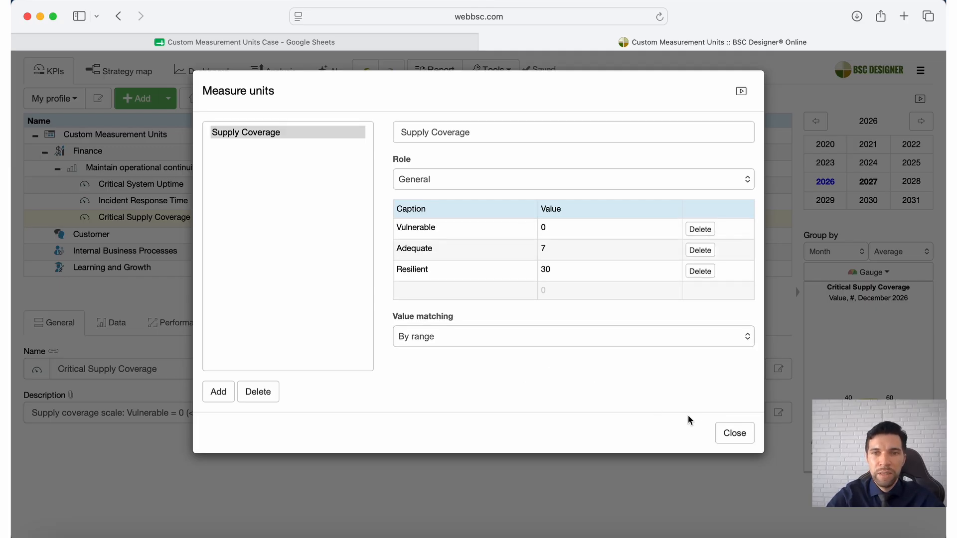
pyautogui.click(733, 434)
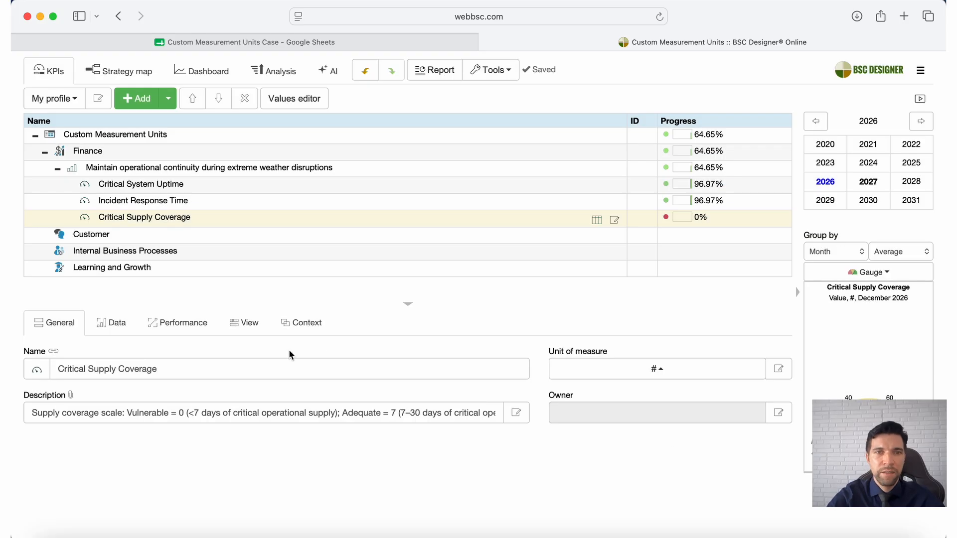
# Set Critical Supply Coverage's unit of measure to Supply Coverage and open the KPI's data settings
pyautogui.click(579, 370)
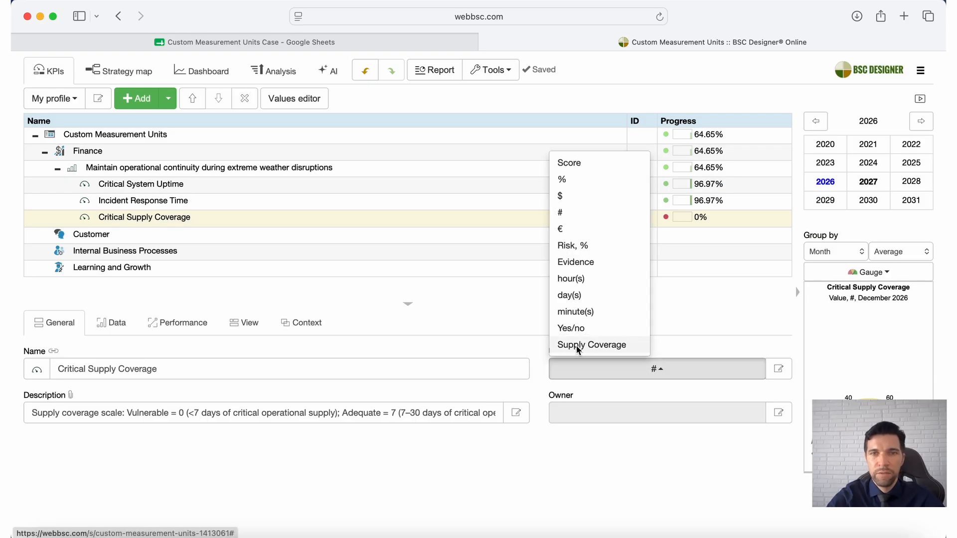
pyautogui.click(578, 349)
pyautogui.click(104, 332)
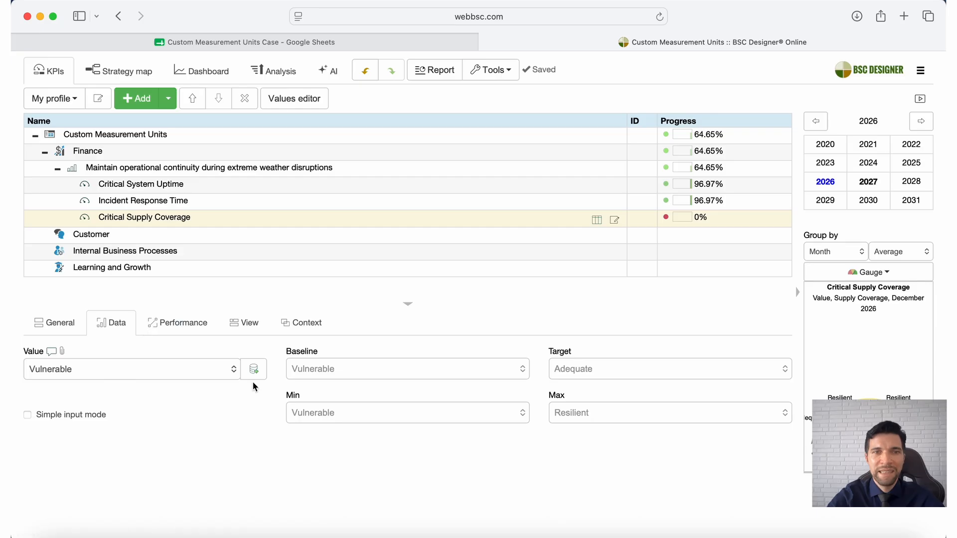
# Examine the numeric values stored for Critical Supply Coverage in its values editor
pyautogui.click(68, 373)
pyautogui.click(309, 98)
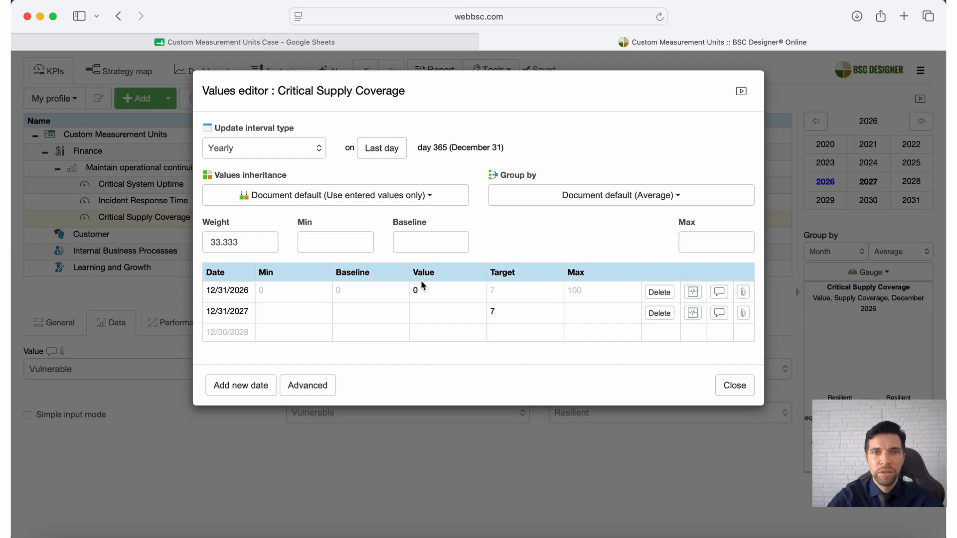
pyautogui.press('Escape')
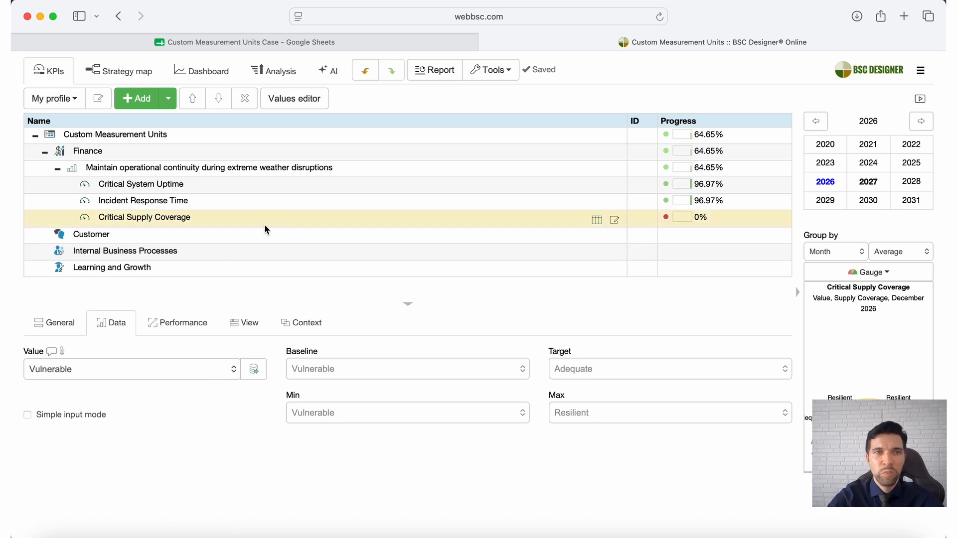
# Set Critical Supply Coverage's value to Resilient and check the number stored for it in the values editor
pyautogui.click(208, 374)
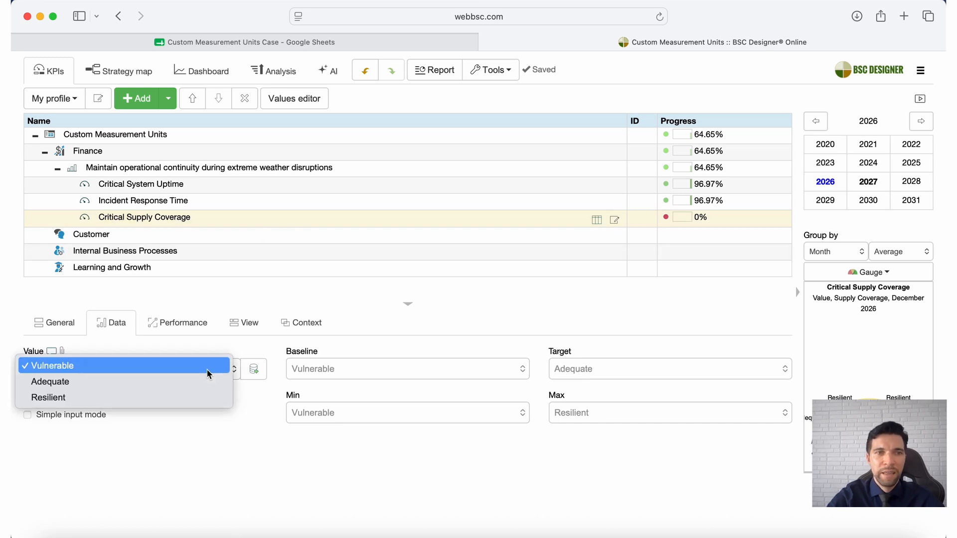
pyautogui.click(157, 398)
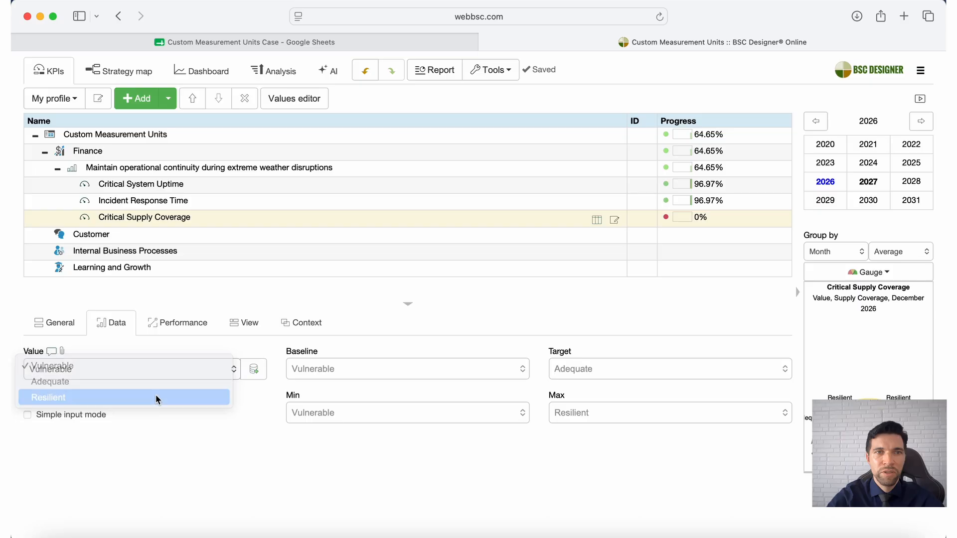
pyautogui.click(312, 98)
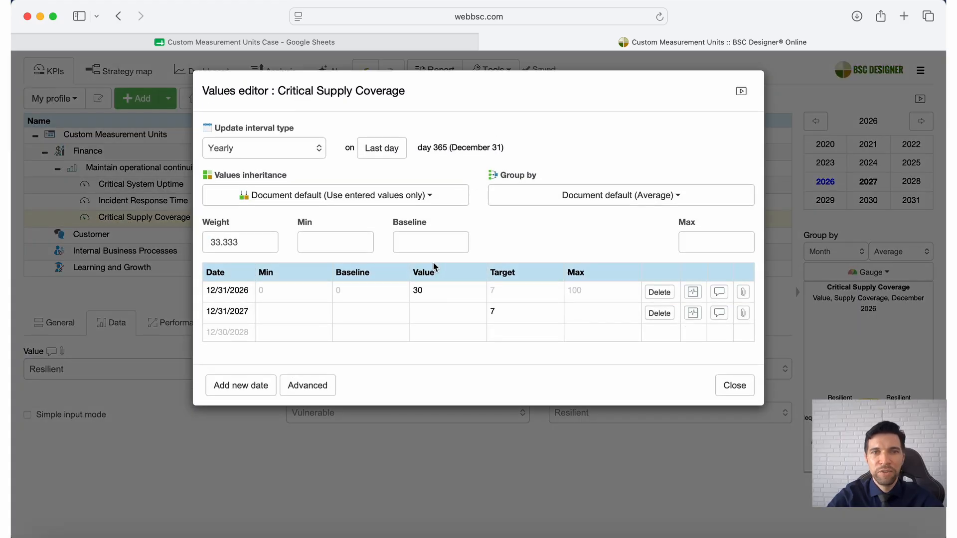
pyautogui.press('Escape')
# Reset Critical Supply Coverage's value to Vulnerable and enter 3 as its 12/31/2026 value in the values editor
pyautogui.click(195, 372)
pyautogui.click(153, 336)
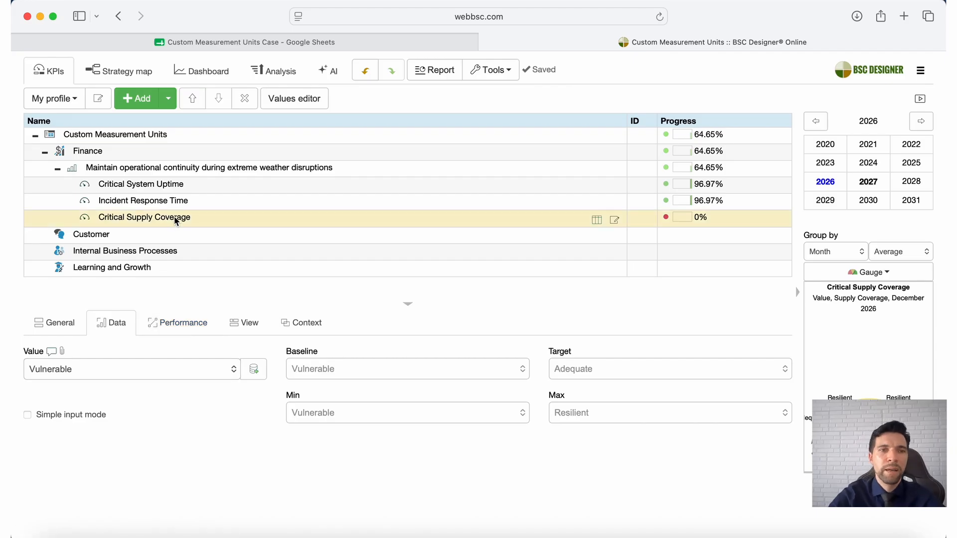
pyautogui.click(312, 99)
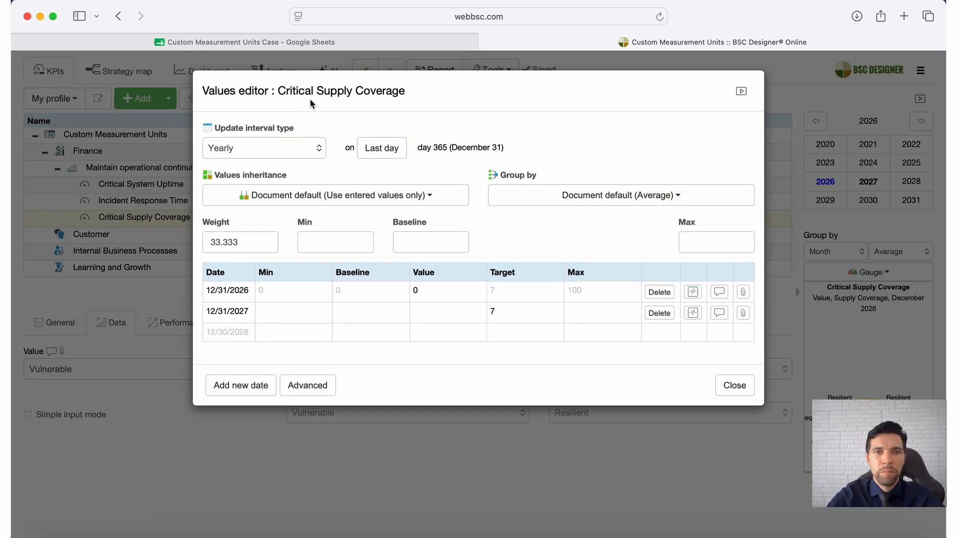
pyautogui.click(427, 293)
pyautogui.write('3')
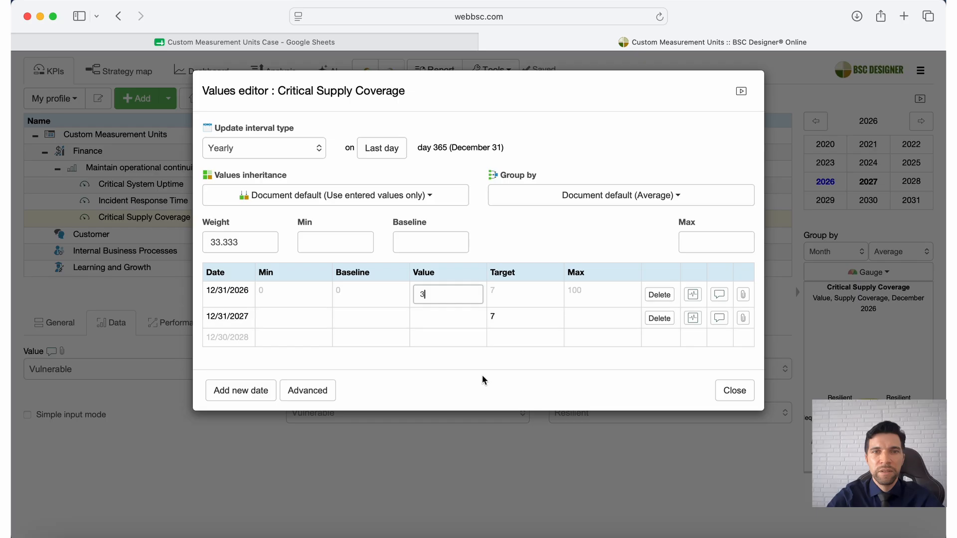
pyautogui.click(473, 438)
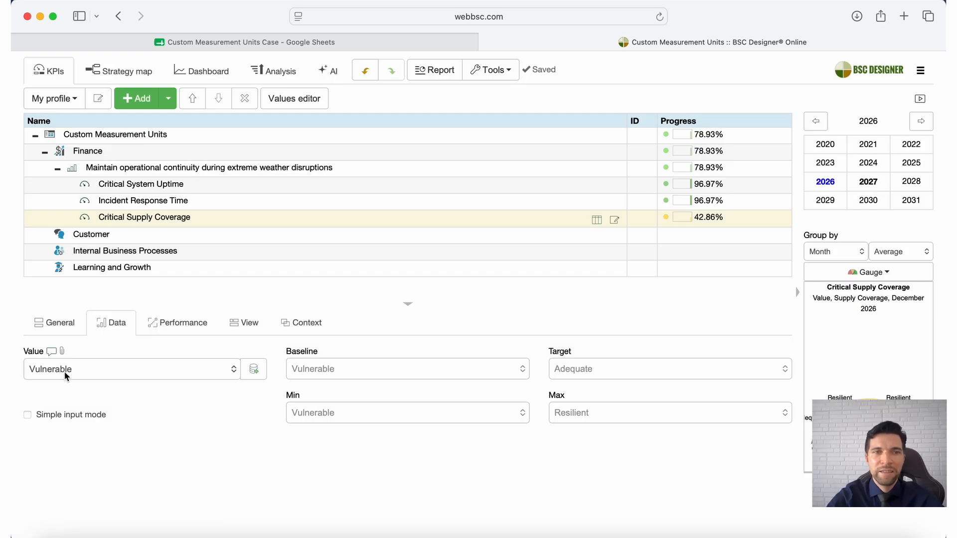
# Set Critical Supply Coverage's 12/31/2026 value to 6 and close the values editor
pyautogui.click(297, 97)
pyautogui.click(431, 294)
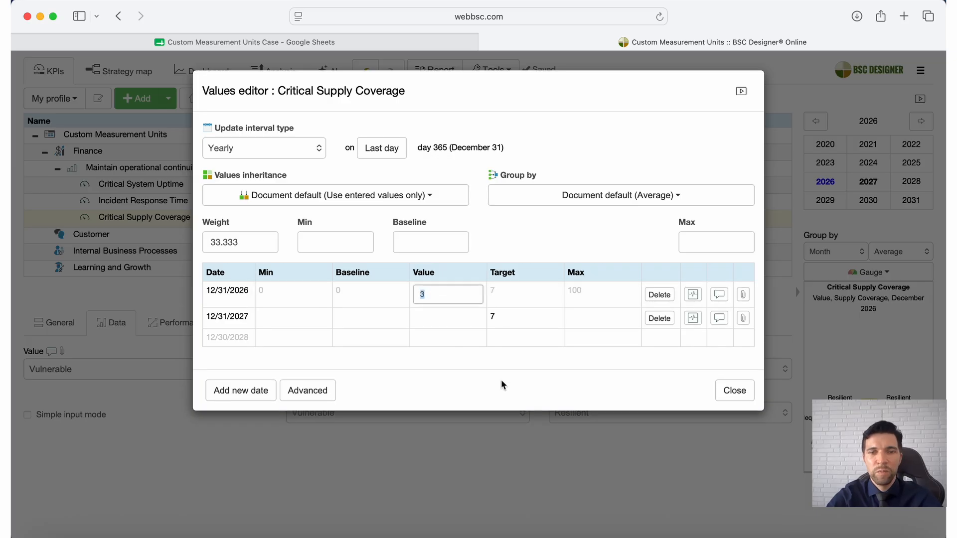
pyautogui.write('6')
pyautogui.click(609, 372)
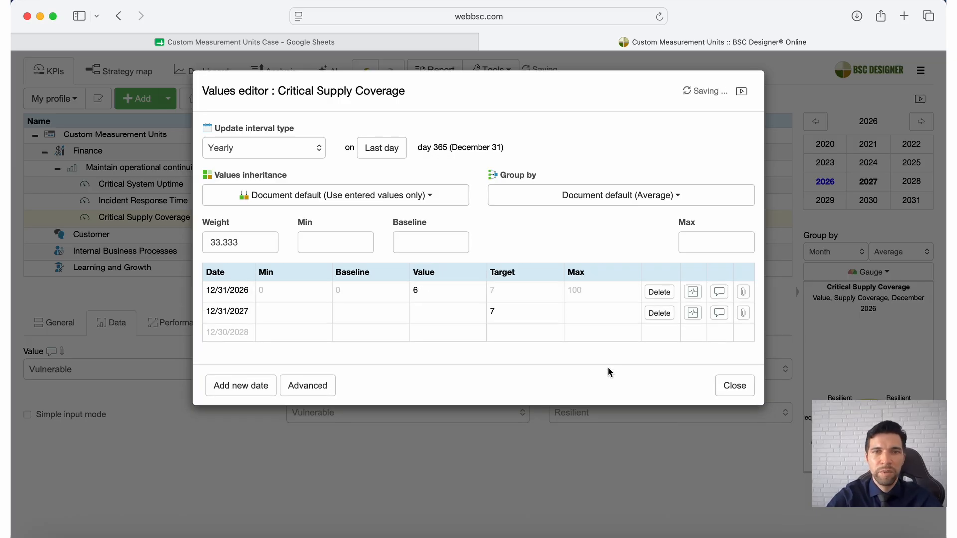
pyautogui.click(735, 385)
# Set Critical Supply Coverage's 12/31/2026 value to 7 and close the values editor
pyautogui.click(301, 100)
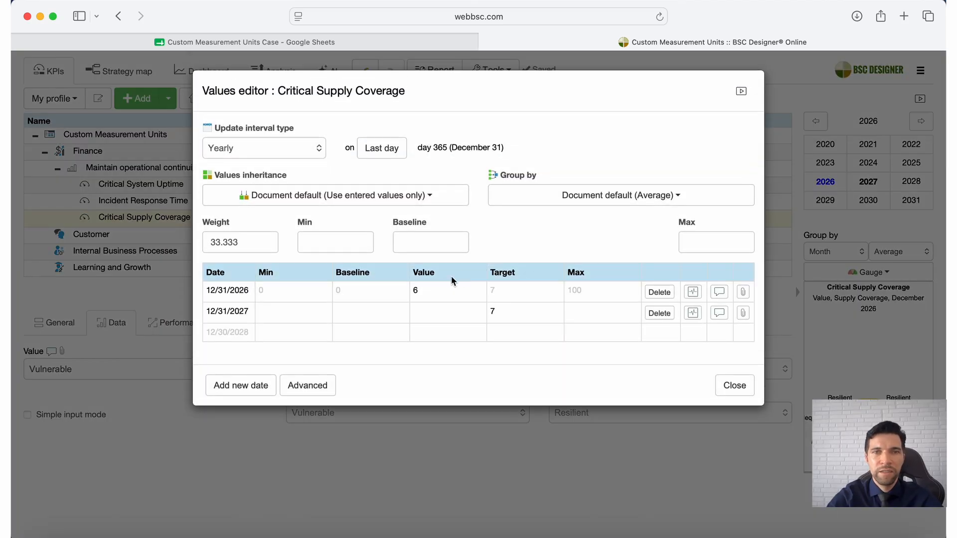
pyautogui.click(421, 292)
pyautogui.write('7')
pyautogui.press('Return')
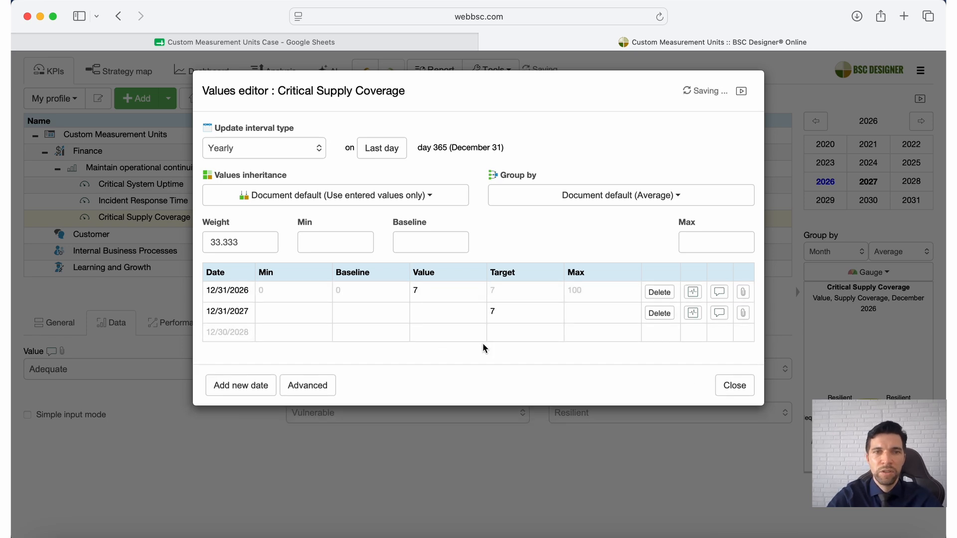
pyautogui.click(735, 390)
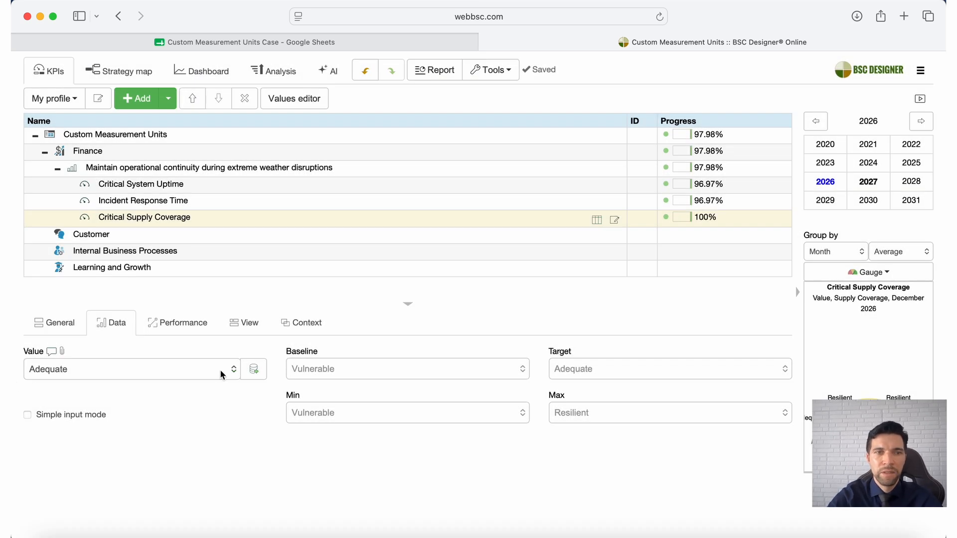
# Restore Critical Supply Coverage's 12/31/2026 value to 0 and open the KPI's general settings
pyautogui.click(295, 99)
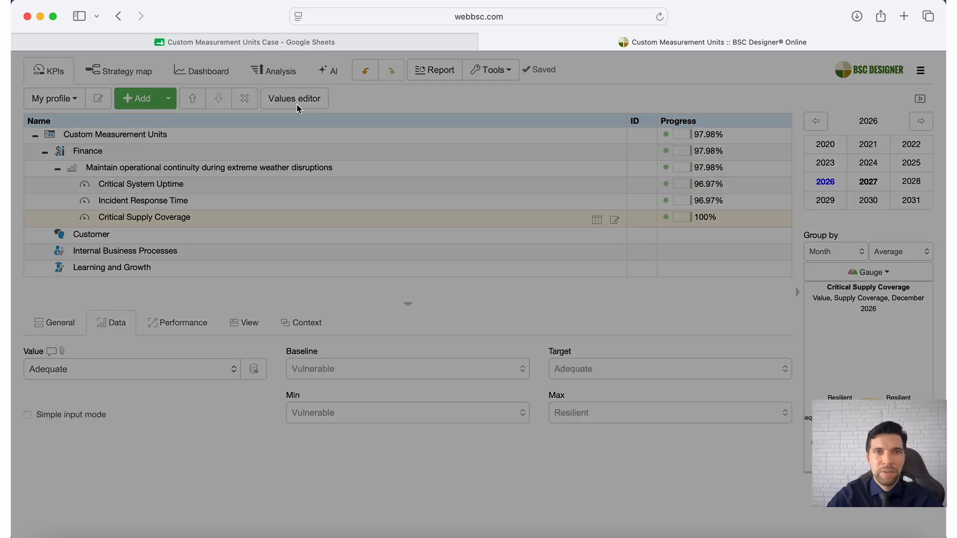
pyautogui.click(422, 296)
pyautogui.write('0')
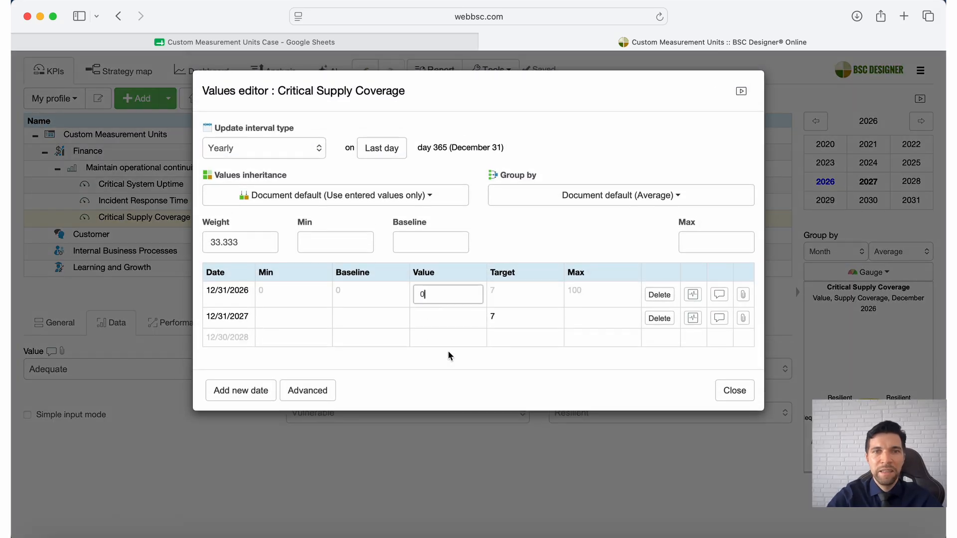
pyautogui.press('Return')
pyautogui.click(735, 390)
pyautogui.click(62, 323)
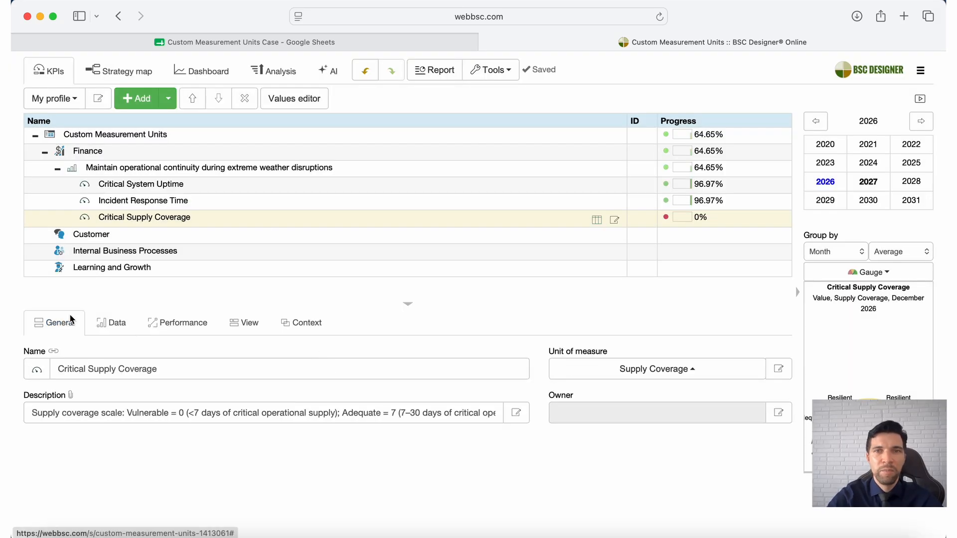
# Switch to Google Sheets and review the three KPIs' actual and target values and the note in H4
pyautogui.click(379, 49)
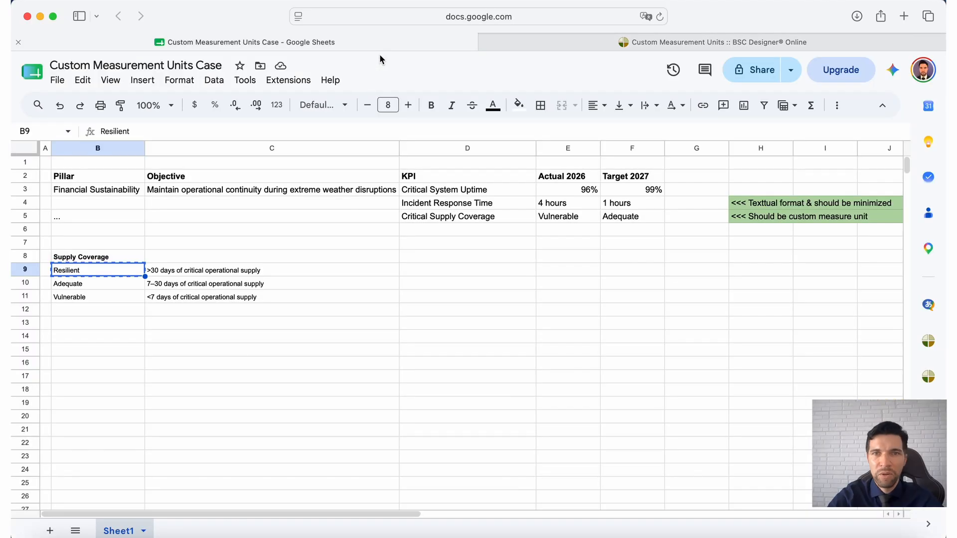
pyautogui.moveTo(402, 192); pyautogui.dragTo(625, 192)
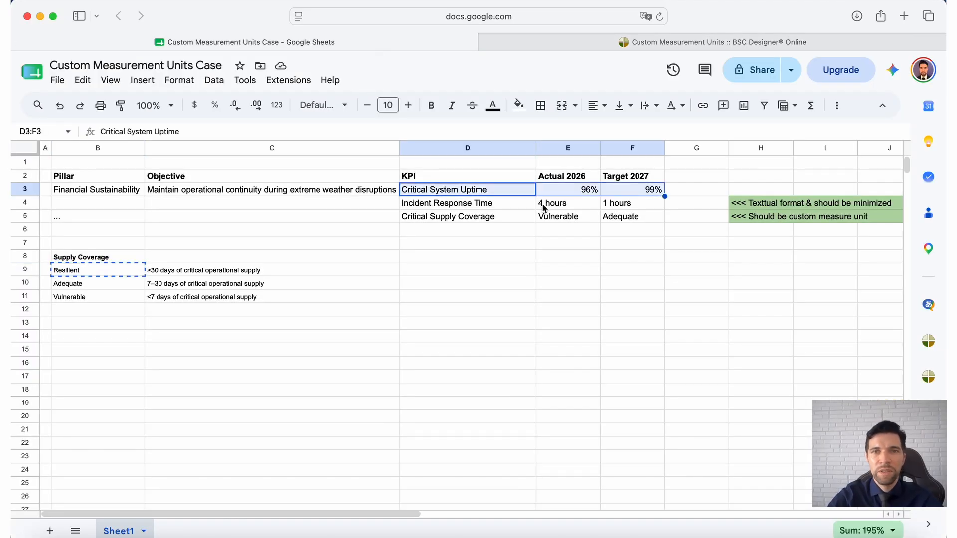
pyautogui.moveTo(544, 204); pyautogui.dragTo(631, 207)
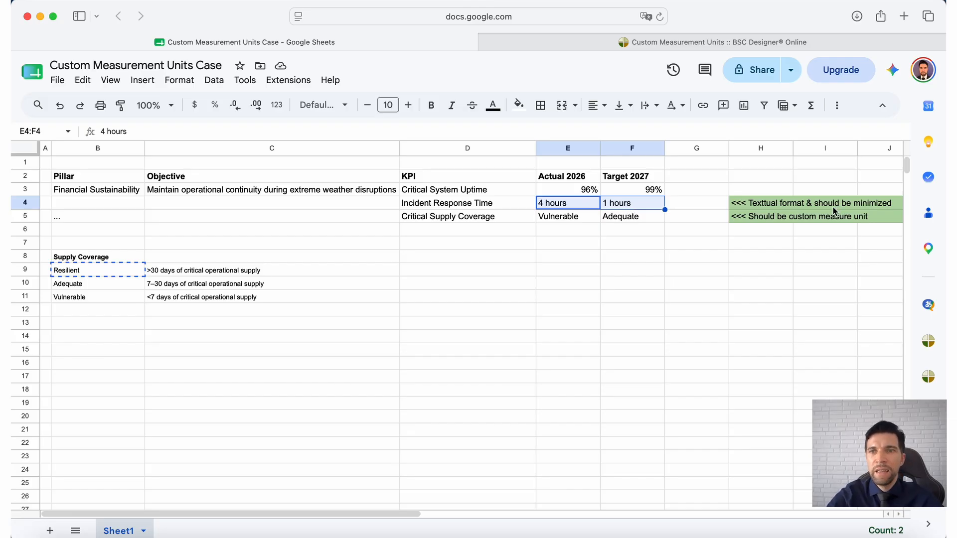
pyautogui.click(776, 204)
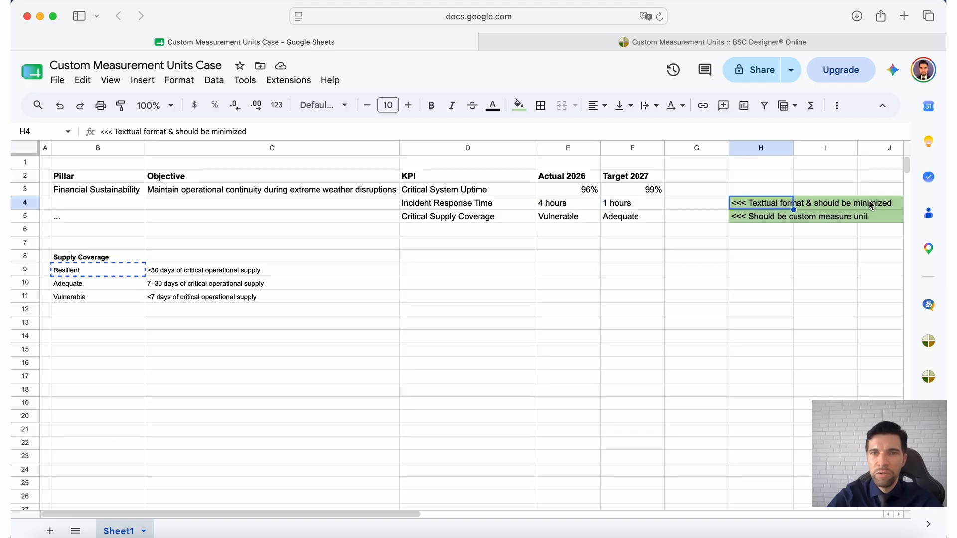
pyautogui.click(558, 224)
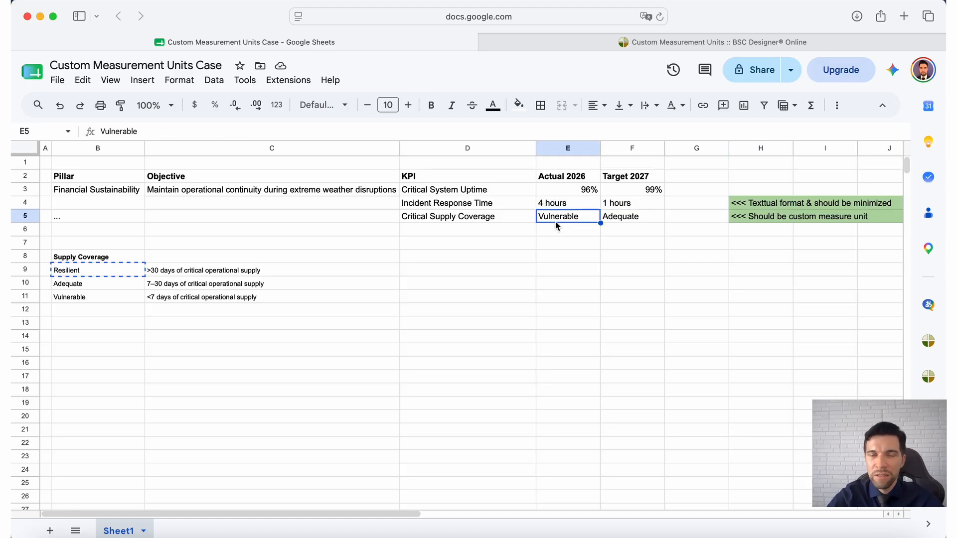
# Switch back to BSC Designer and examine the update interval and 12/31/2026 entry in Critical System Uptime's values editor
pyautogui.click(618, 45)
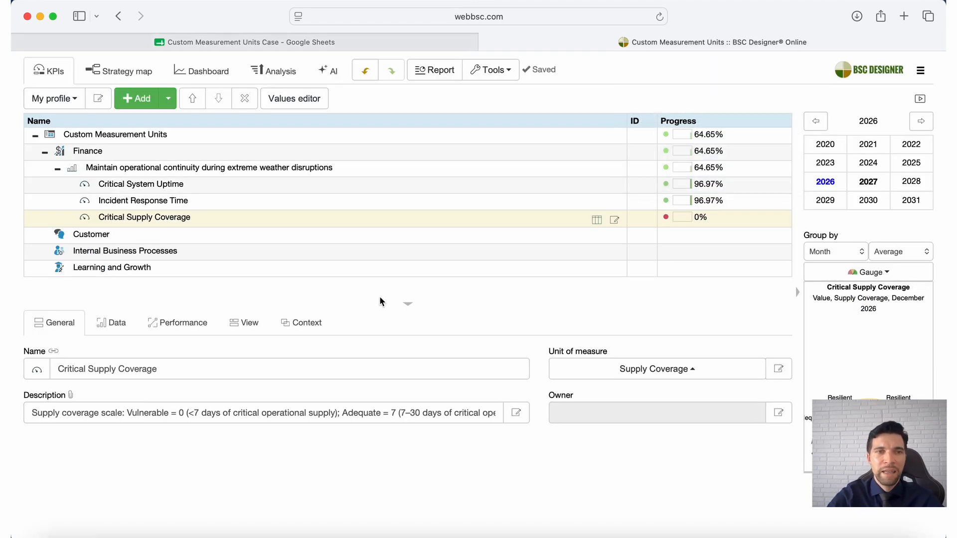
pyautogui.click(190, 183)
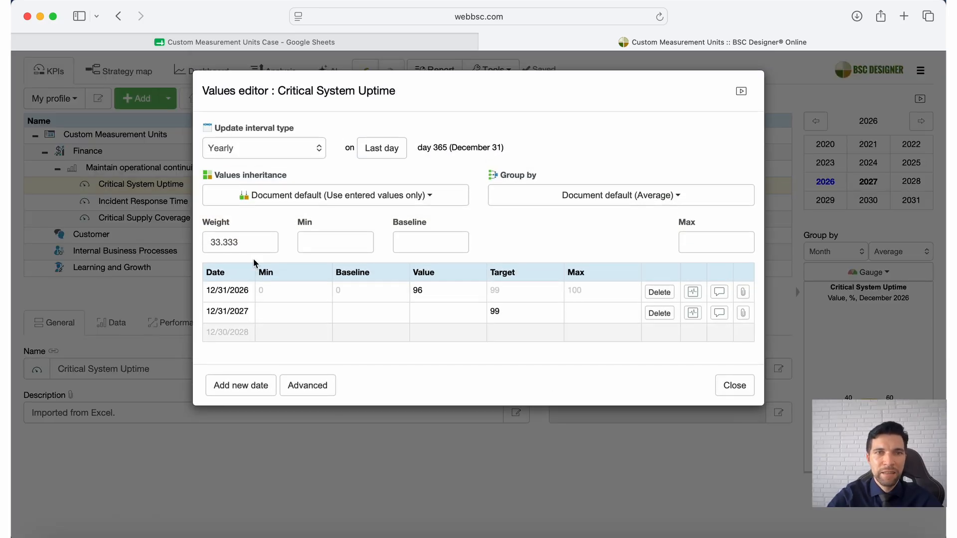
pyautogui.moveTo(251, 290); pyautogui.dragTo(204, 290)
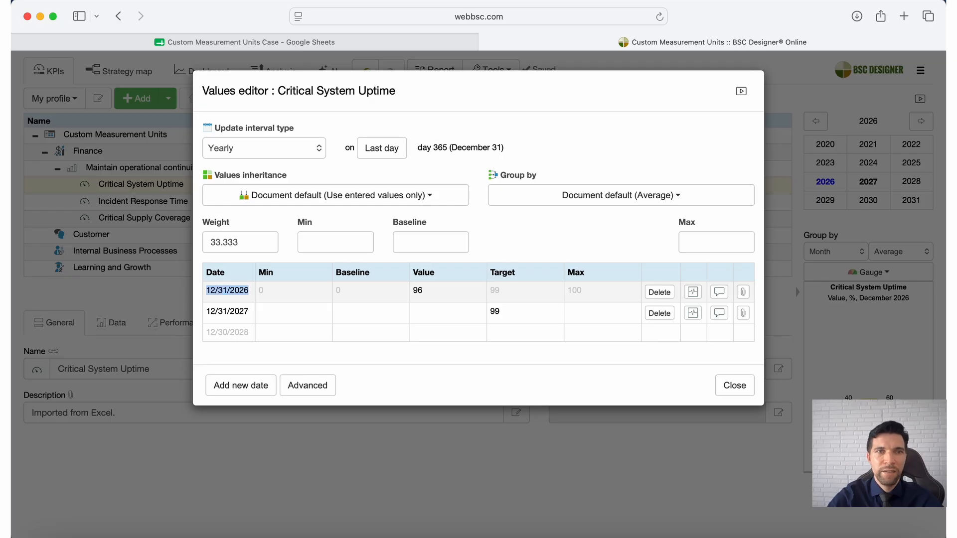
pyautogui.press('Escape')
# Draft a request to the AI assistant that begins "update all KPIs to be updated monthly, move"
pyautogui.click(328, 71)
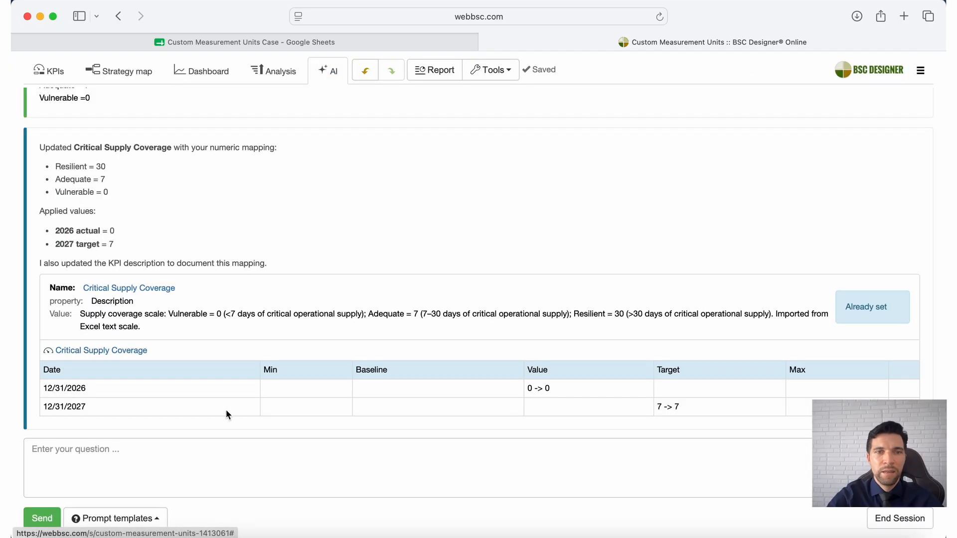
pyautogui.click(173, 488)
pyautogui.write('update all KPIs to ')
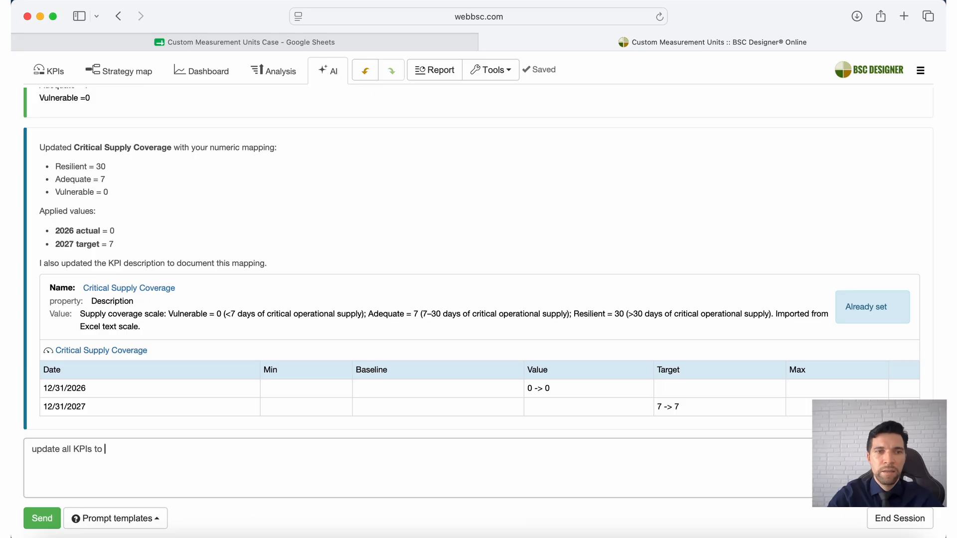
pyautogui.write('be updated monthly, ')
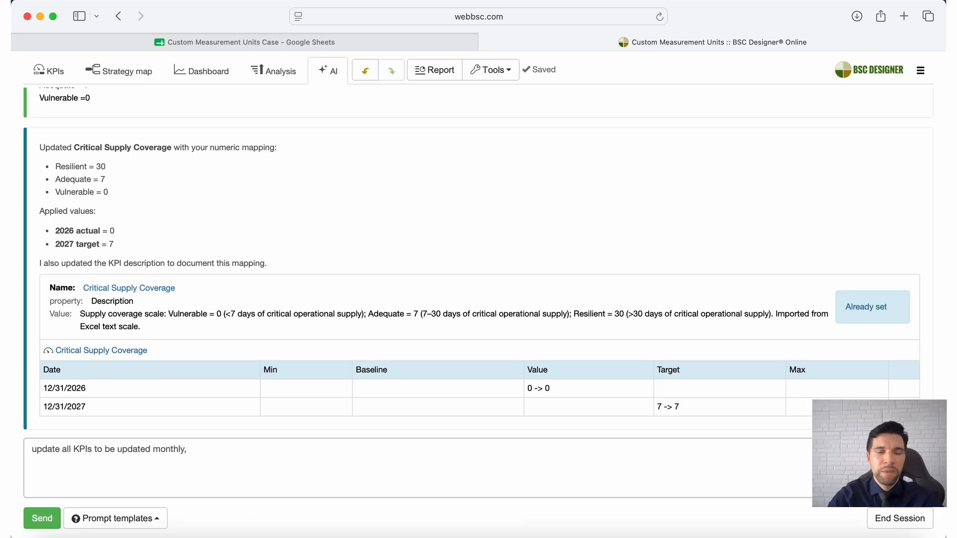
pyautogui.write('remove cu')
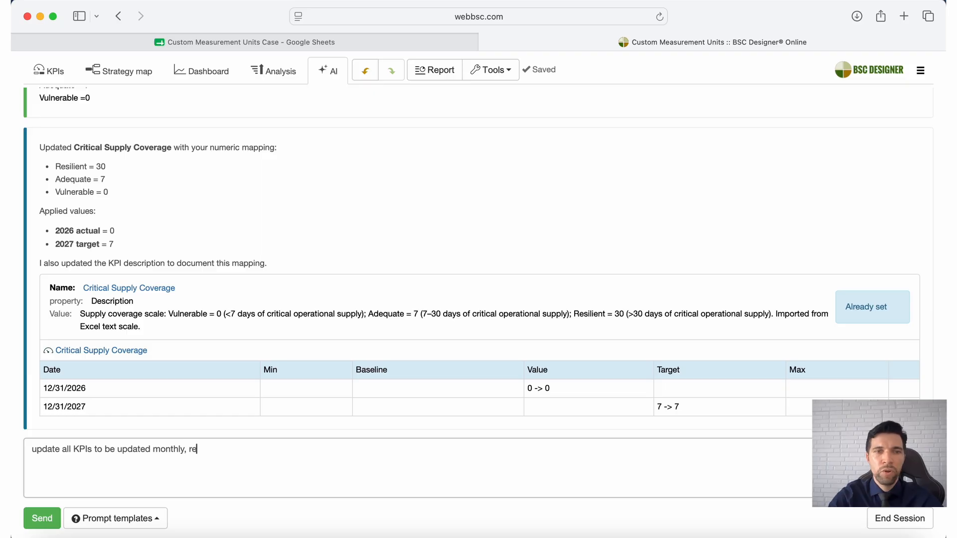
pyautogui.press('BackSpace')
pyautogui.press('BackSpace')
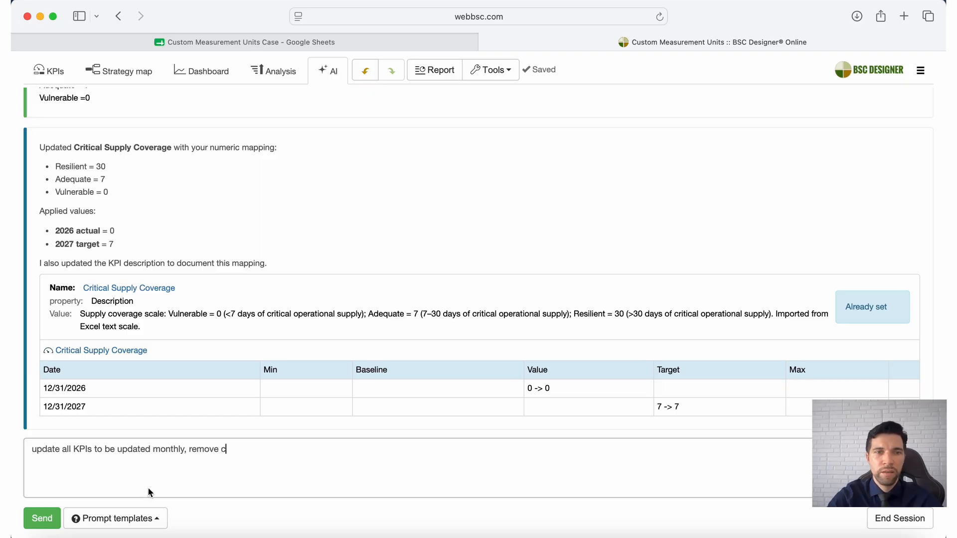
pyautogui.doubleClick(194, 448)
pyautogui.press('BackSpace')
pyautogui.write('move ')
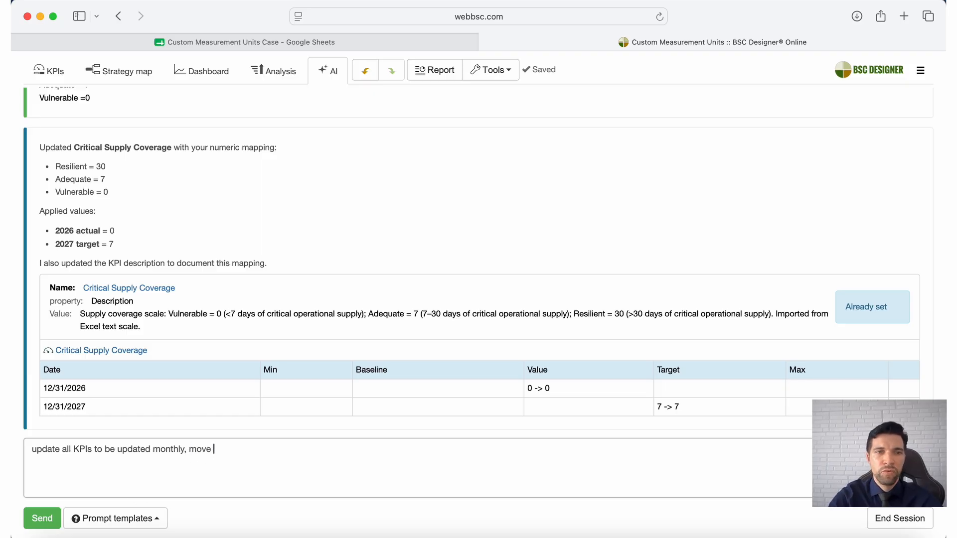
# Complete the AI request with "current value from the end of 2026 to July 2026" and send it
pyautogui.write('current value from the end of 2026 ')
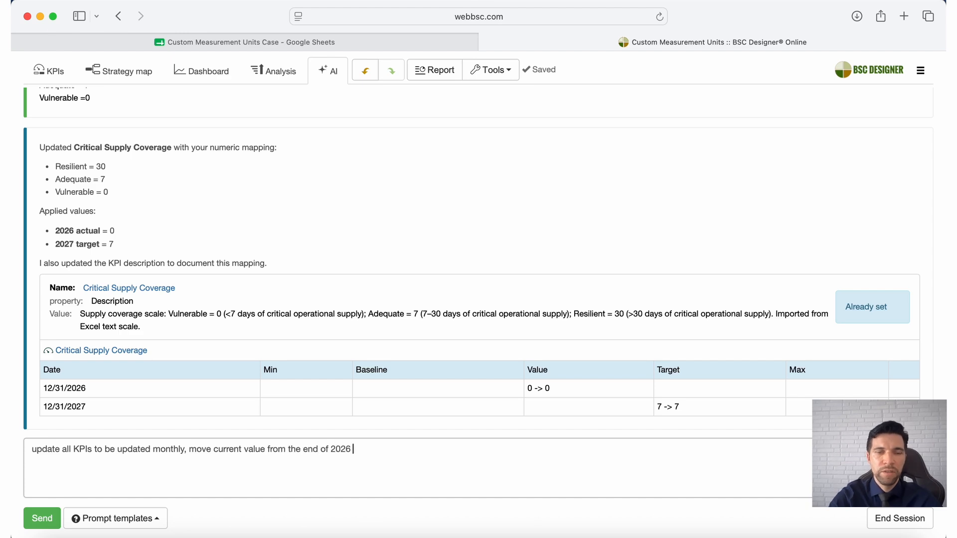
pyautogui.write('to ')
pyautogui.write('July 2026')
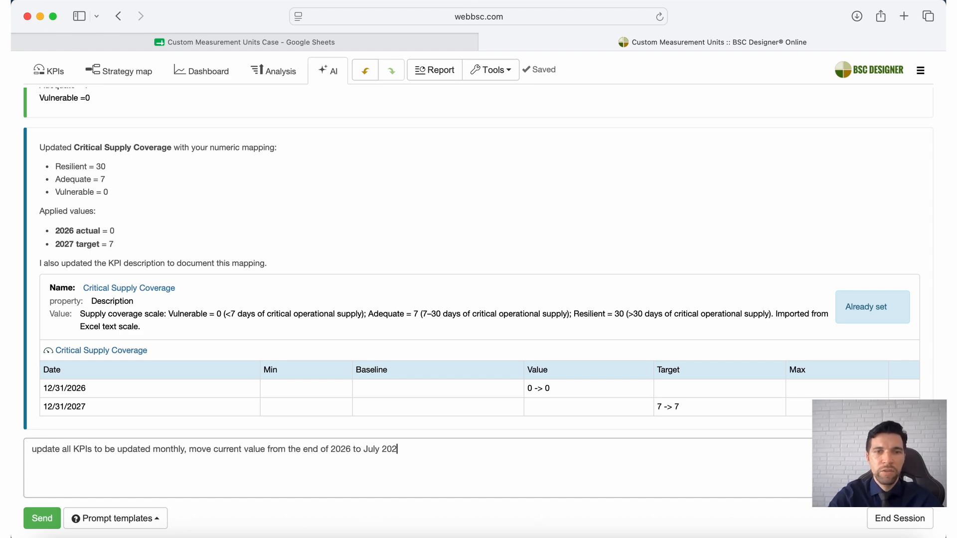
pyautogui.click(59, 516)
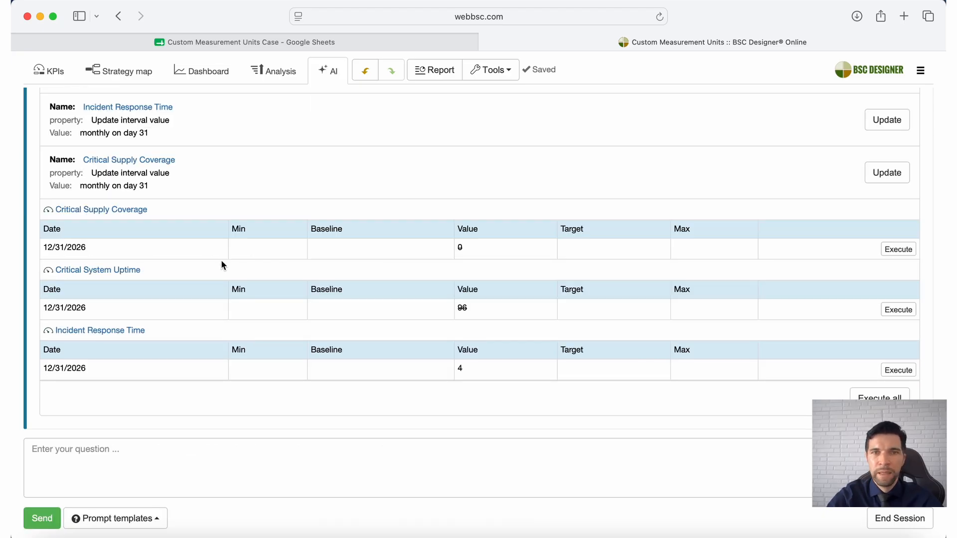
# Review the AI assistant's proposed monthly update intervals and value moves for the three KPIs and execute them all
pyautogui.scroll(4, 221, 264)
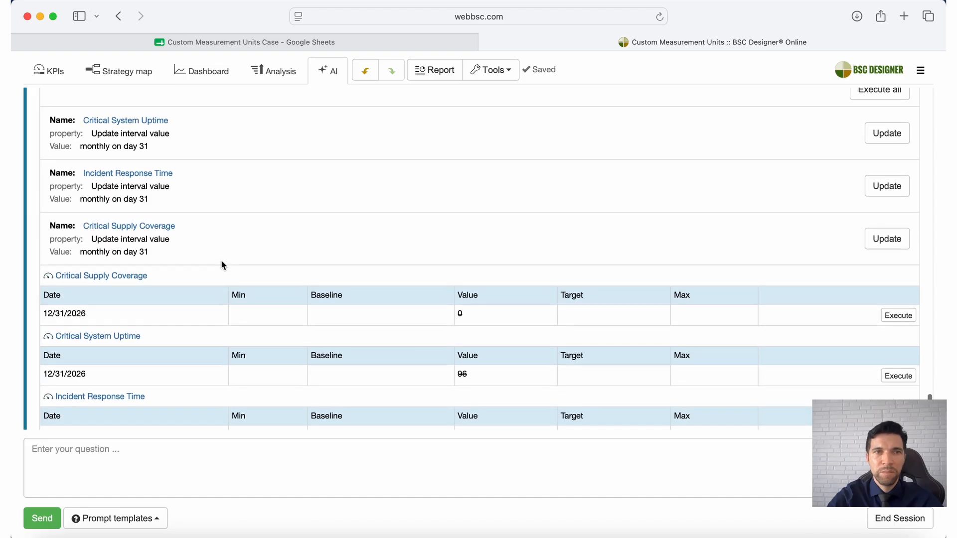
pyautogui.scroll(-1, 222, 263)
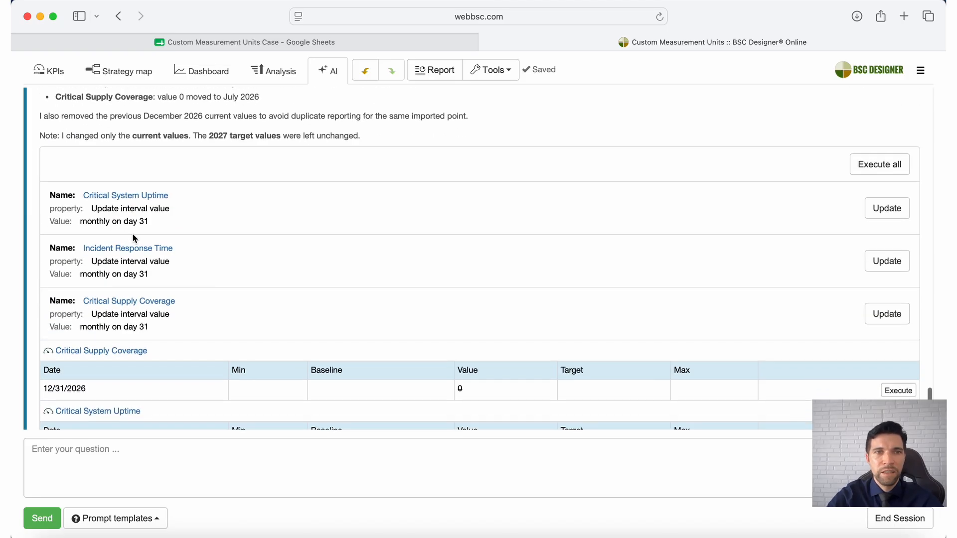
pyautogui.click(880, 164)
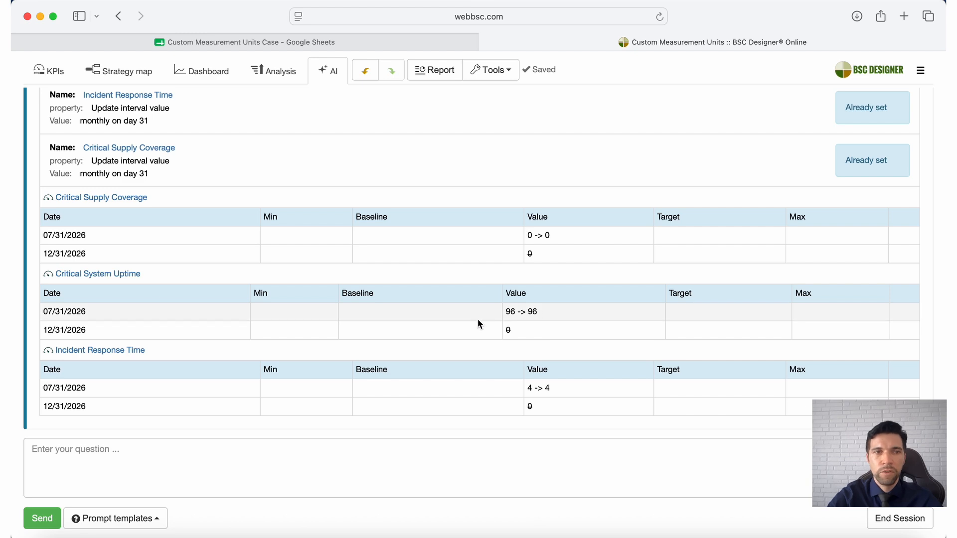
pyautogui.scroll(5, 288, 316)
# Check Critical System Uptime's update interval and dated values in its values editor against the Google Sheets table, then close the editor in BSC Designer
pyautogui.click(48, 71)
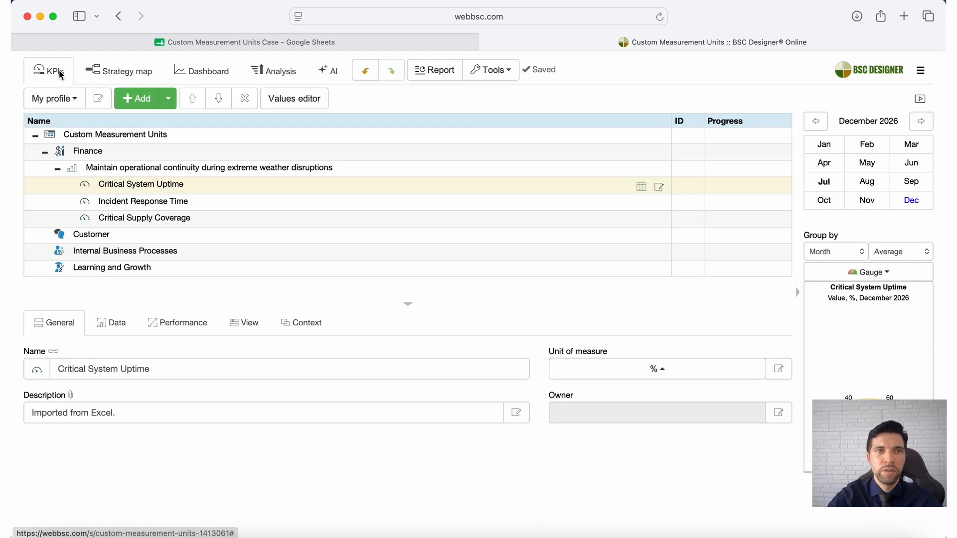
pyautogui.doubleClick(223, 186)
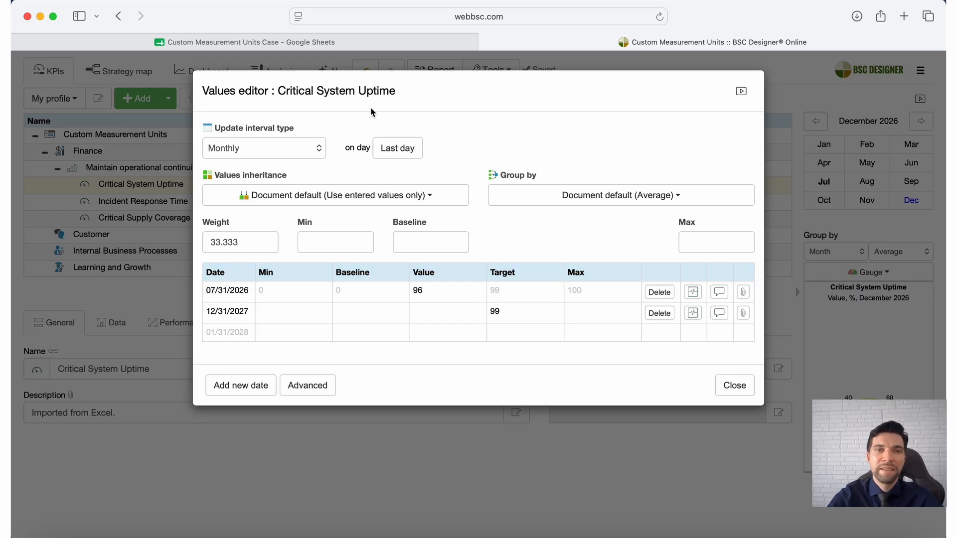
pyautogui.click(384, 46)
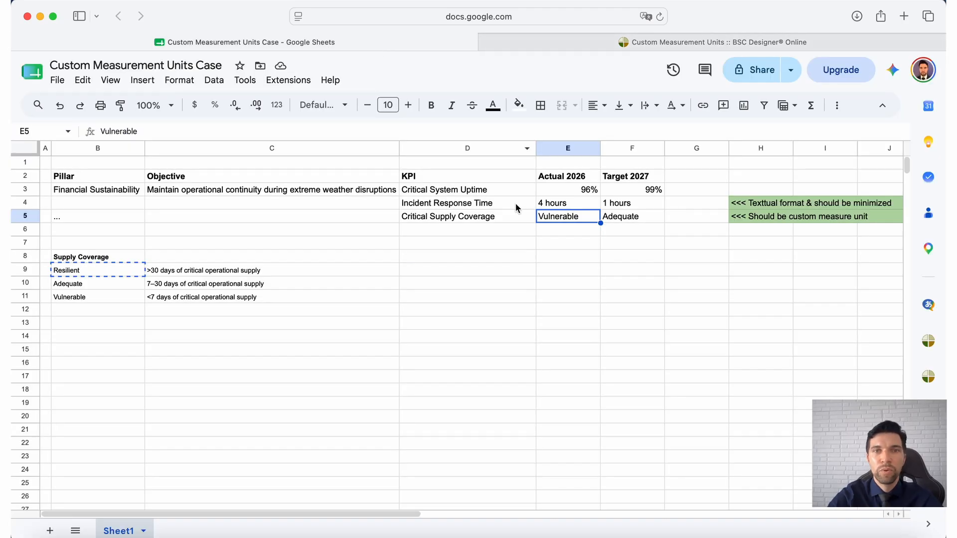
pyautogui.click(634, 42)
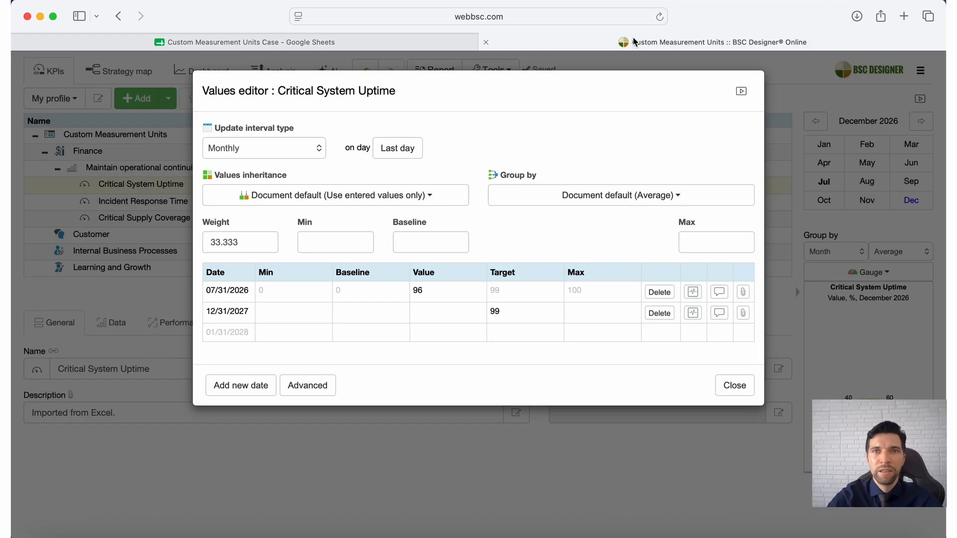
pyautogui.click(741, 391)
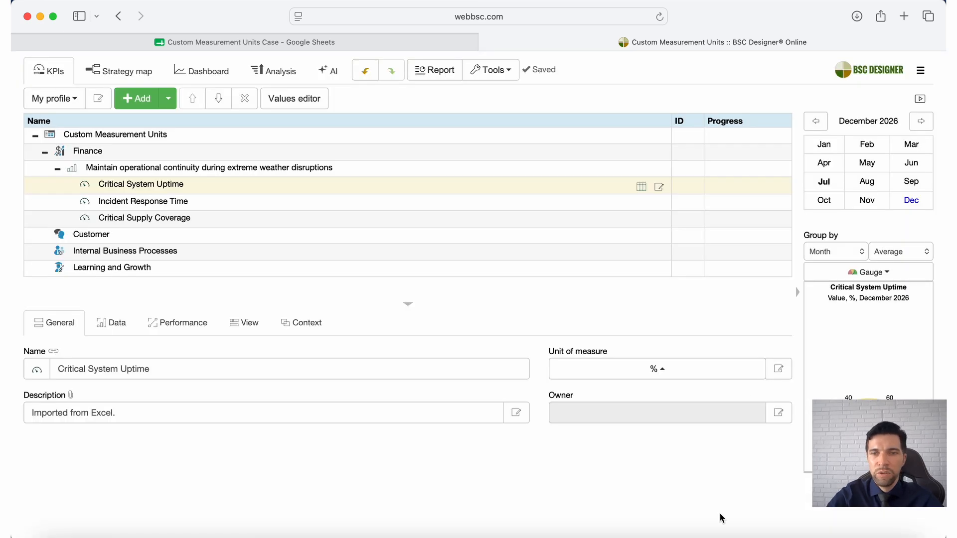